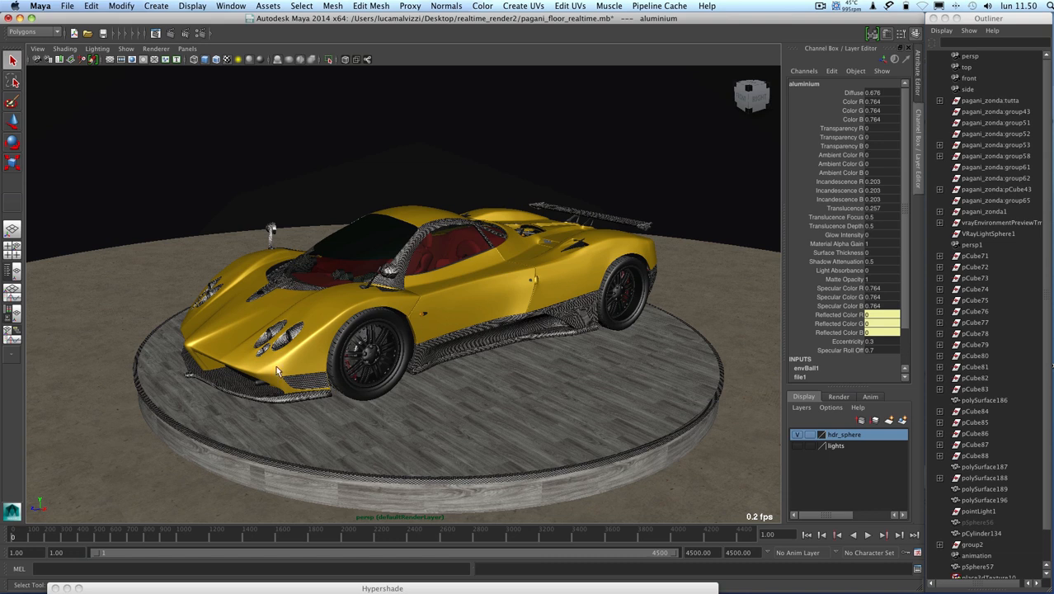
# - Inspect the scene's supporting geometry by selecting the wooden platform, the round floor and the surrounding HDR sphere in turn
pyautogui.click(578, 431)
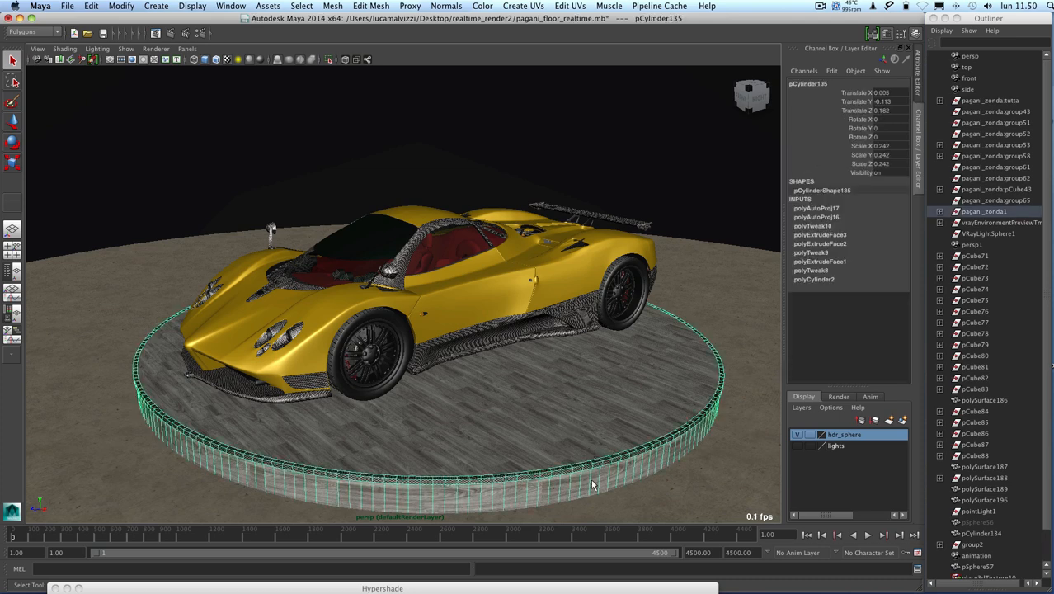
pyautogui.click(723, 302)
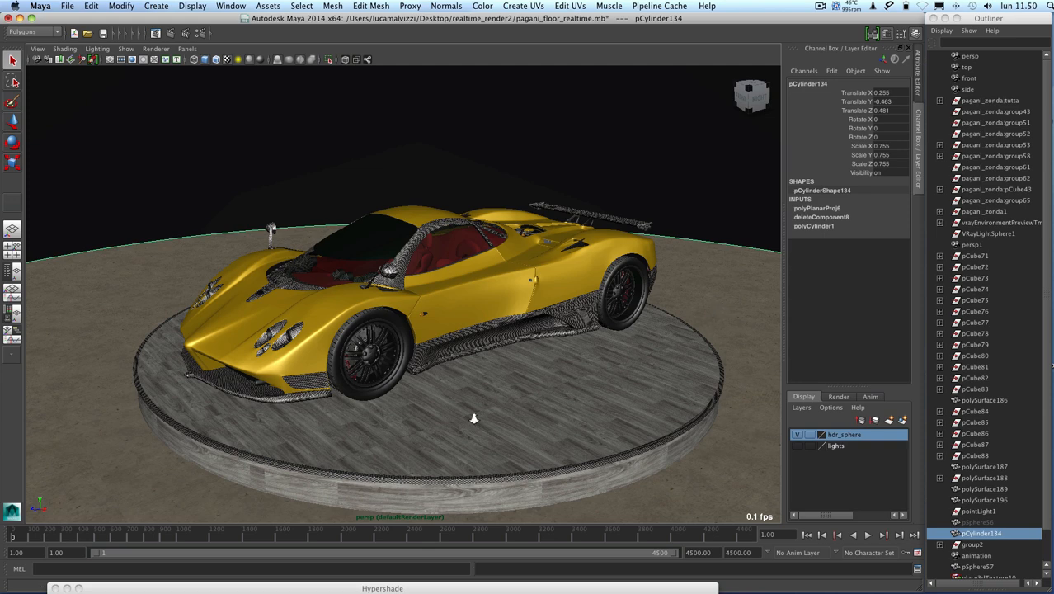
pyautogui.scroll(-5, 474, 421)
pyautogui.scroll(-3, 475, 414)
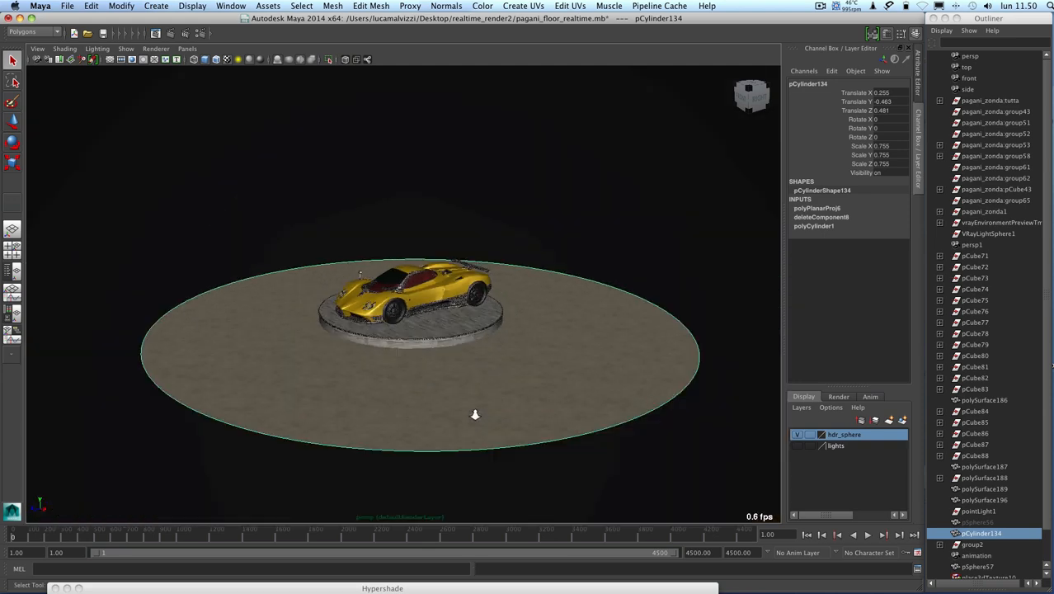
pyautogui.moveTo(482, 396)
pyautogui.keyDown('alt'); pyautogui.mouseDown()
pyautogui.moveTo(477, 353)
pyautogui.moveTo(478, 400)
pyautogui.mouseUp(); pyautogui.keyUp('alt')
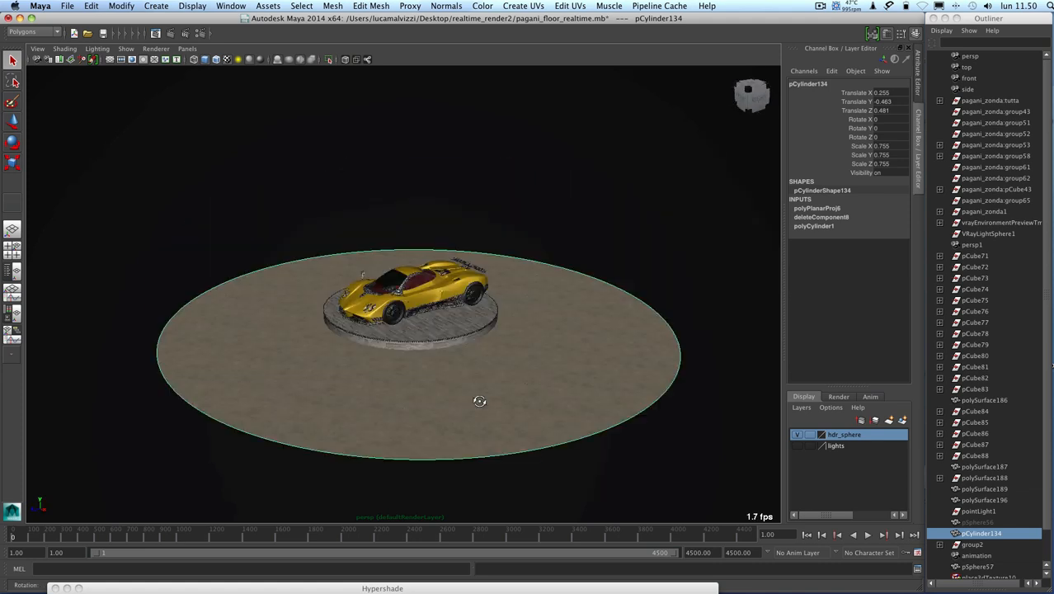
pyautogui.click(694, 216)
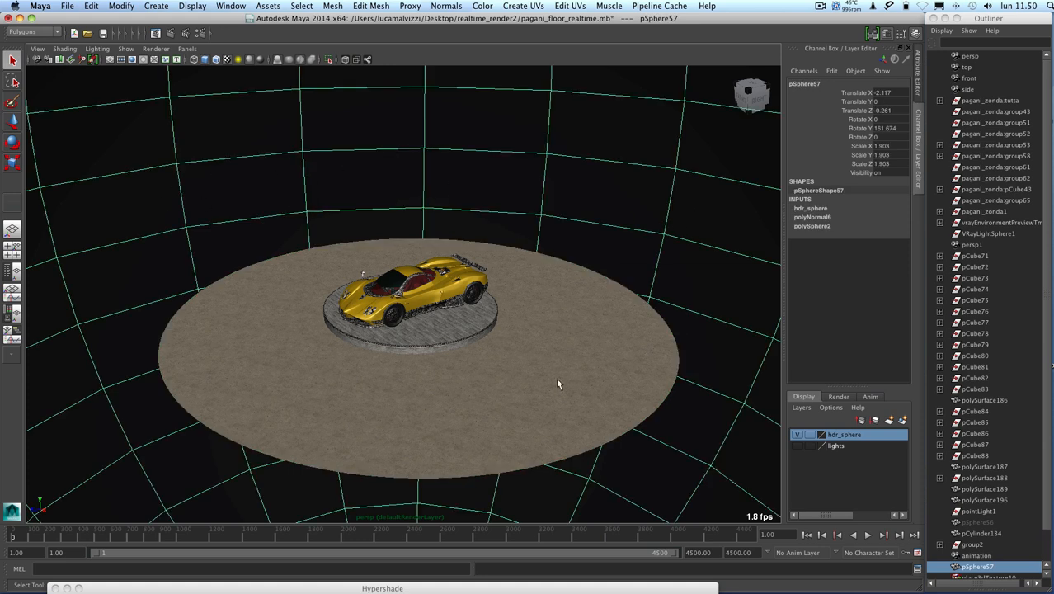
# - Switch the perspective view's renderer to Viewport 2.0
pyautogui.scroll(5, 557, 360)
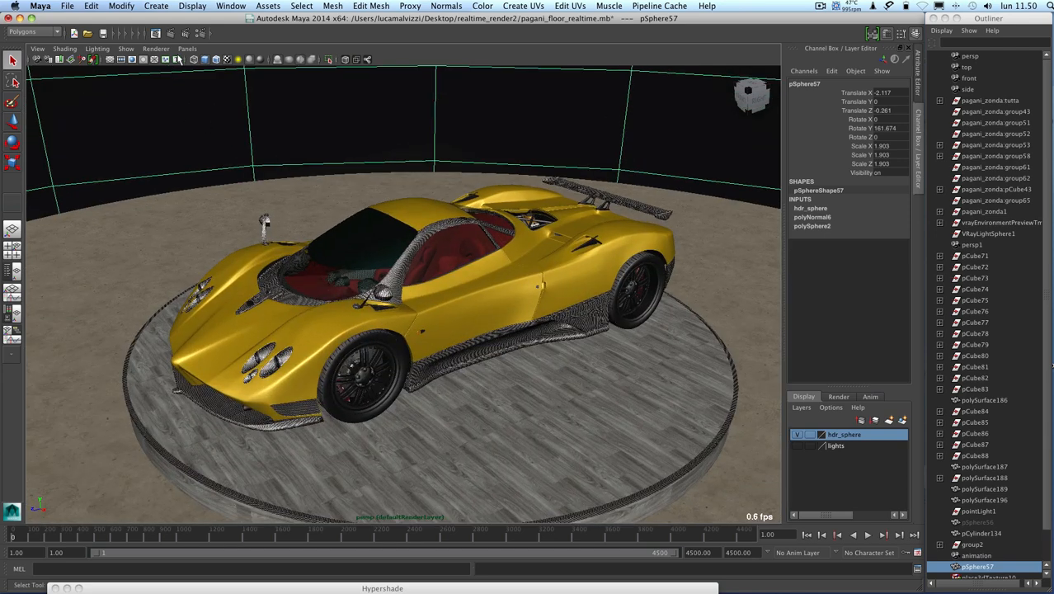
pyautogui.click(157, 50)
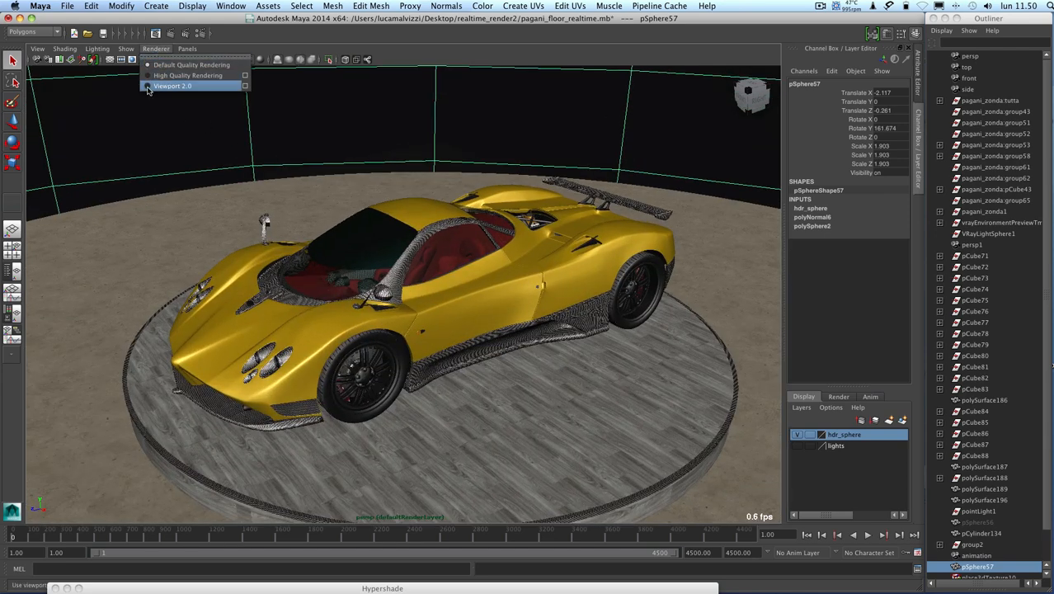
pyautogui.click(152, 87)
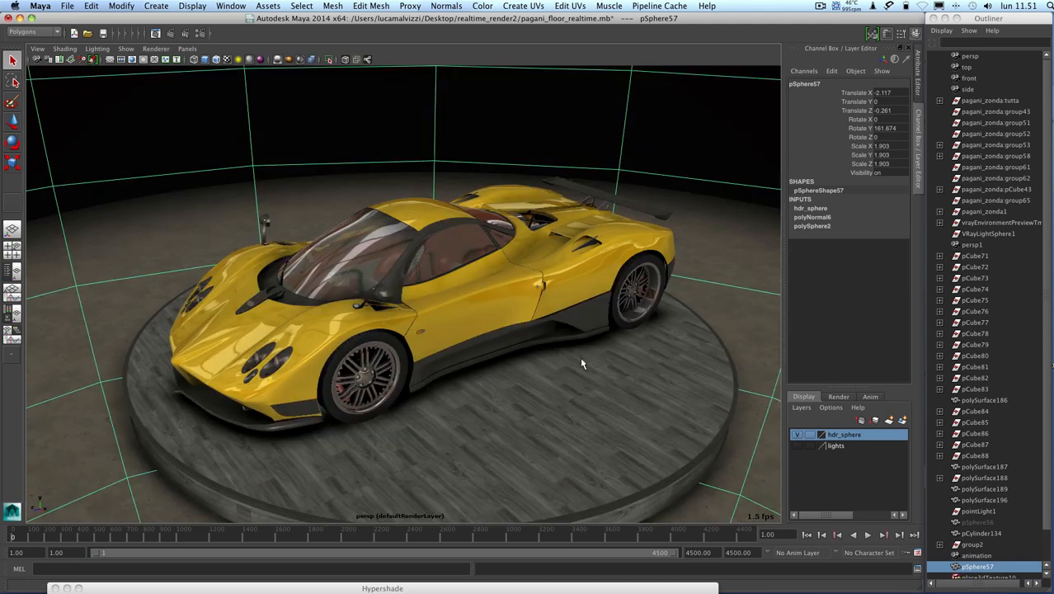
# - Turn off Multisampling Anti-aliasing and Screen-space Ambient Occlusion in the Viewport 2.0 settings
pyautogui.click(155, 50)
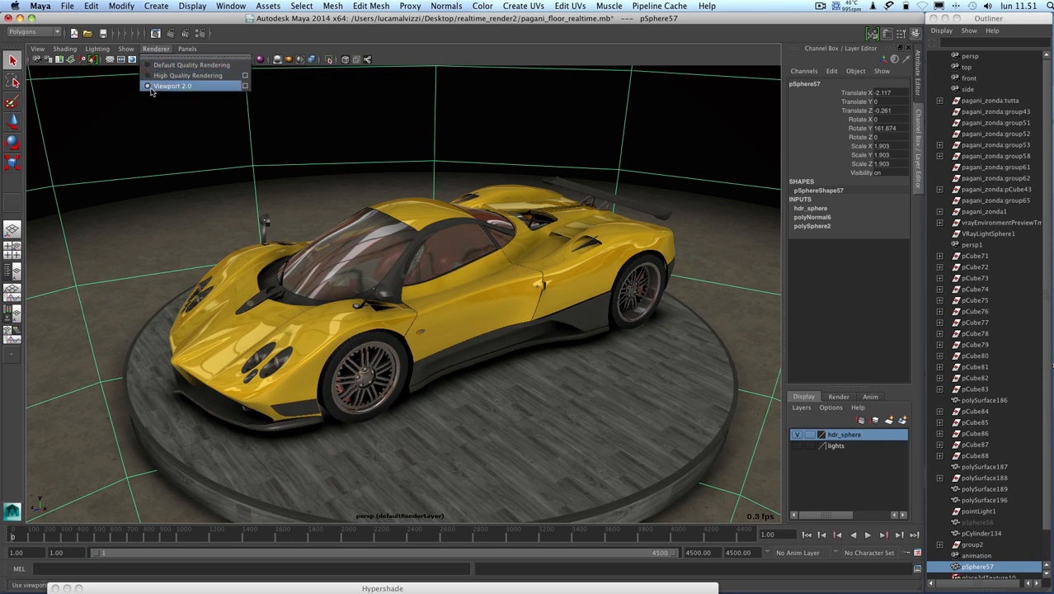
pyautogui.click(245, 85)
pyautogui.moveTo(829, 16)
pyautogui.mouseDown()
pyautogui.moveTo(867, 23)
pyautogui.moveTo(838, 19)
pyautogui.mouseUp()
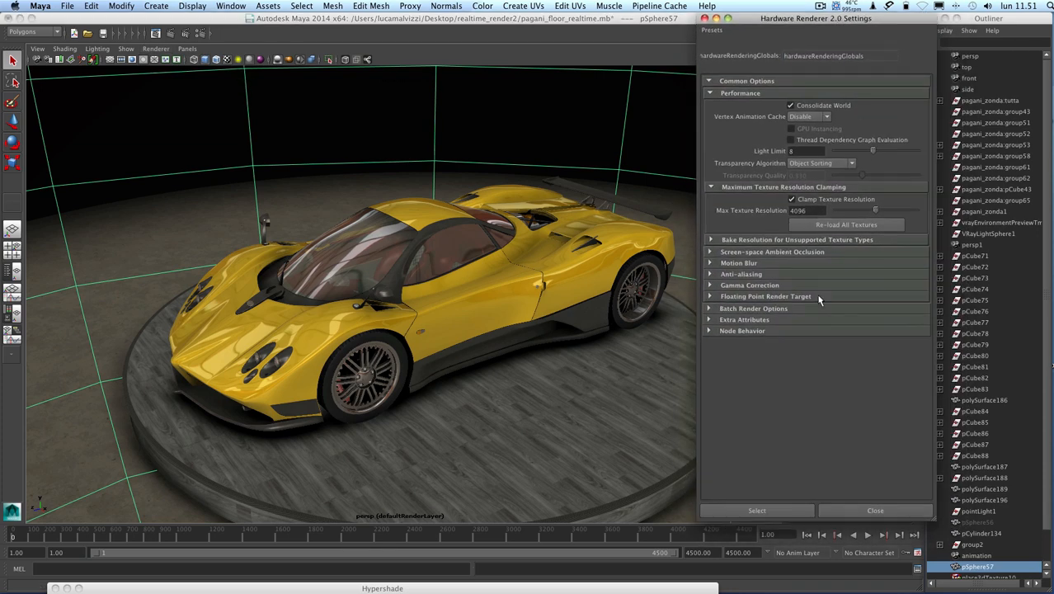
pyautogui.click(710, 274)
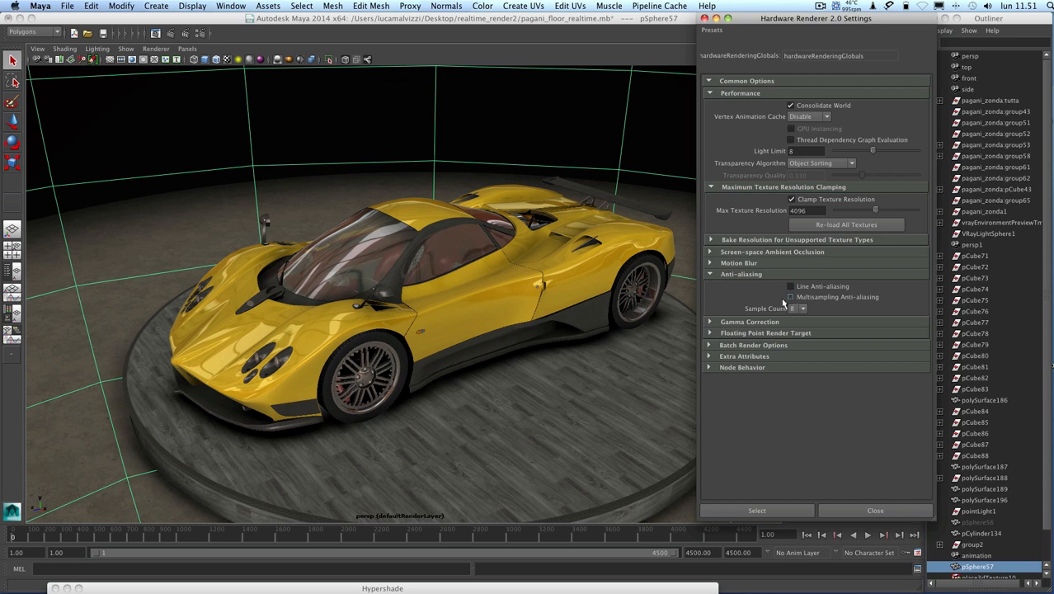
pyautogui.click(709, 251)
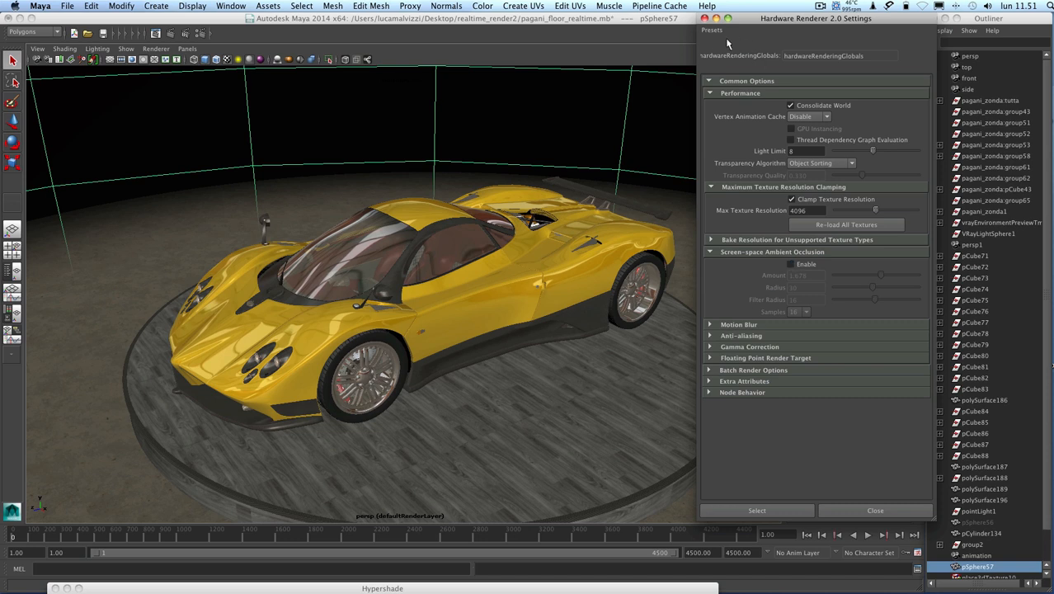
pyautogui.click(705, 18)
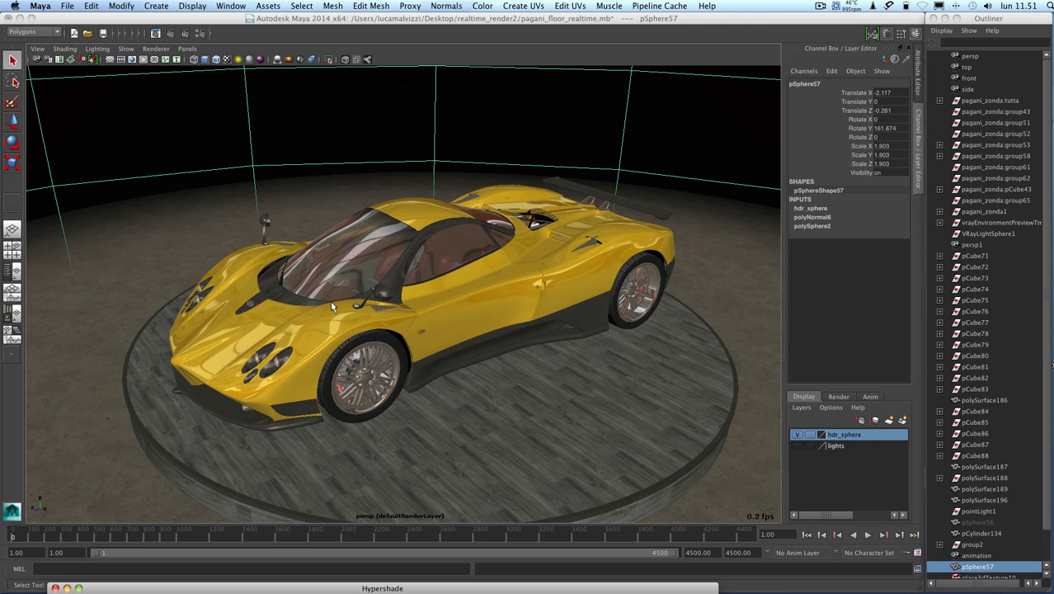
# - Set the viewport lighting to use all lights in the scene instead of the default lighting
pyautogui.click(96, 50)
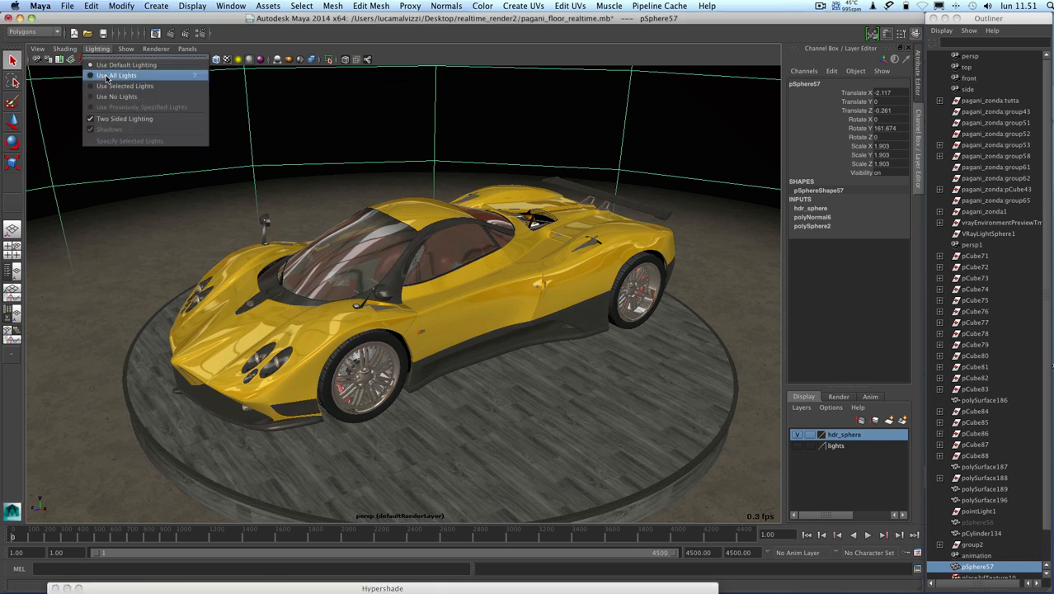
pyautogui.click(154, 77)
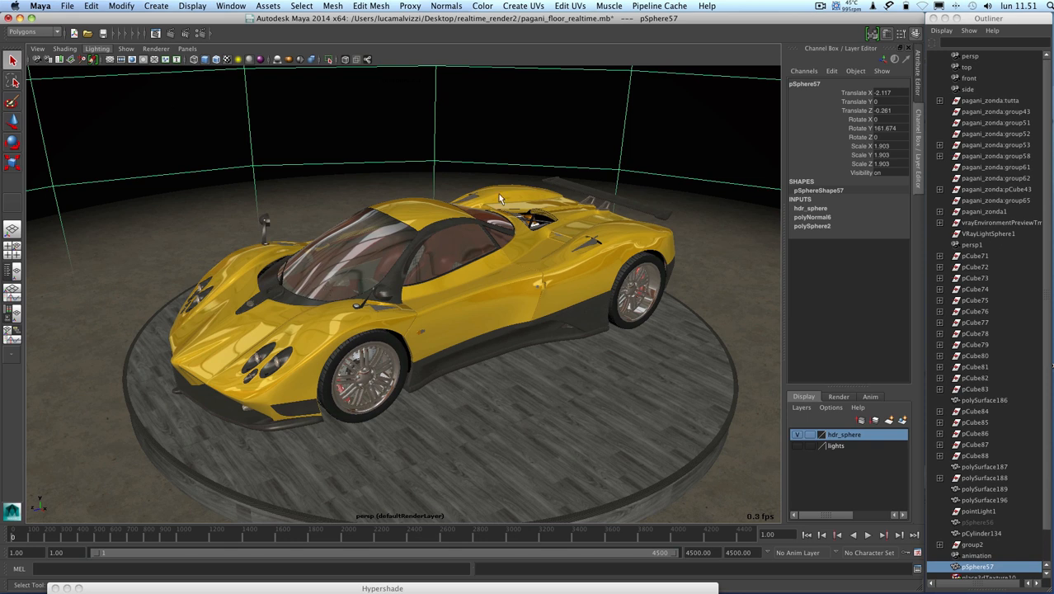
pyautogui.press('7')
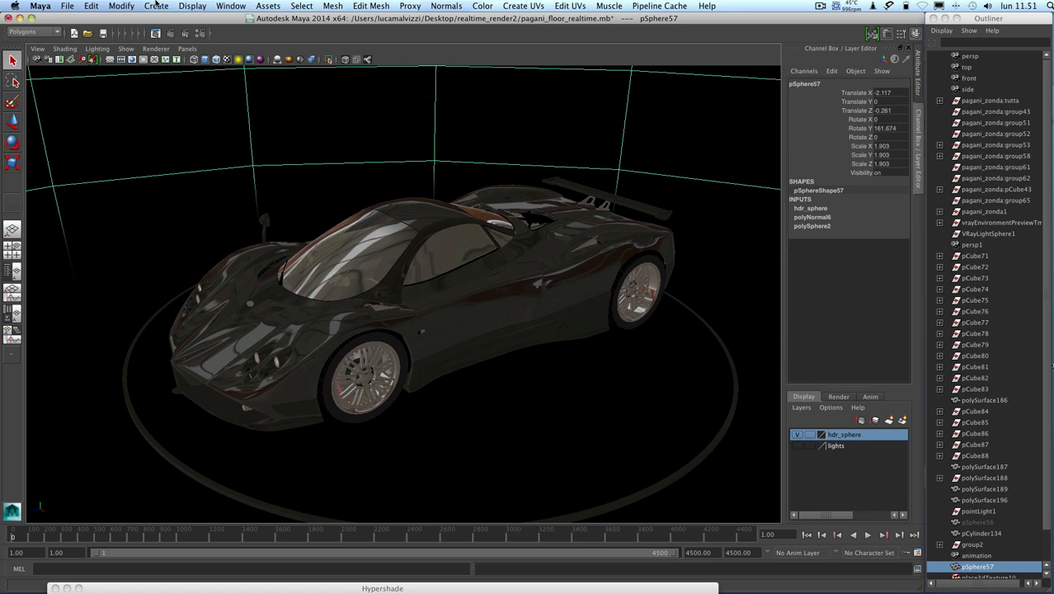
# - Create a spot light and raise it above the car to a Translate Y of about 7.5
pyautogui.click(156, 6)
pyautogui.moveTo(185, 47)
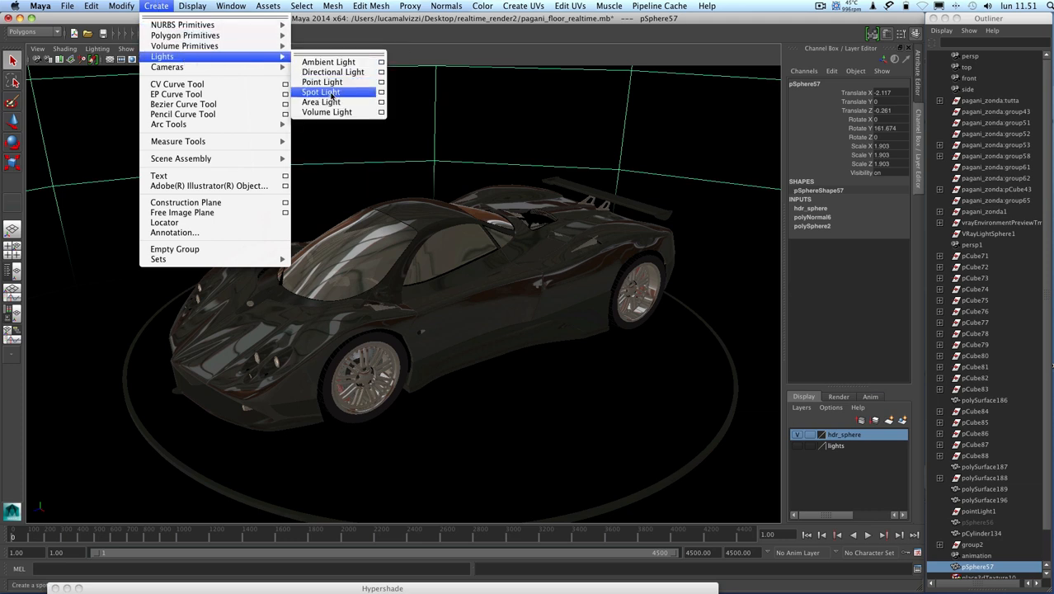
pyautogui.click(356, 93)
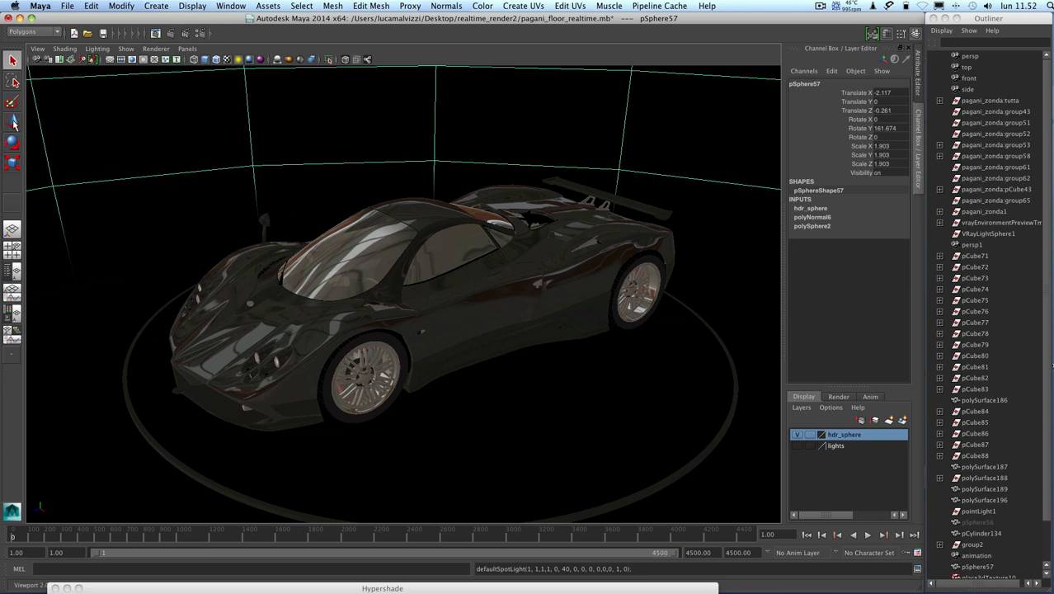
pyautogui.click(13, 121)
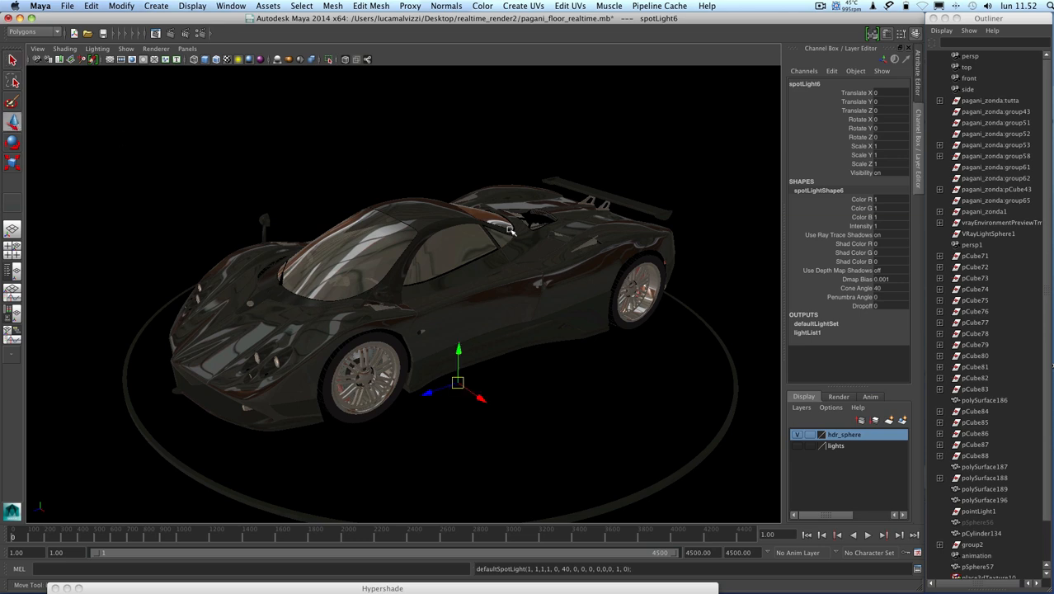
pyautogui.moveTo(460, 349); pyautogui.dragTo(462, 127)
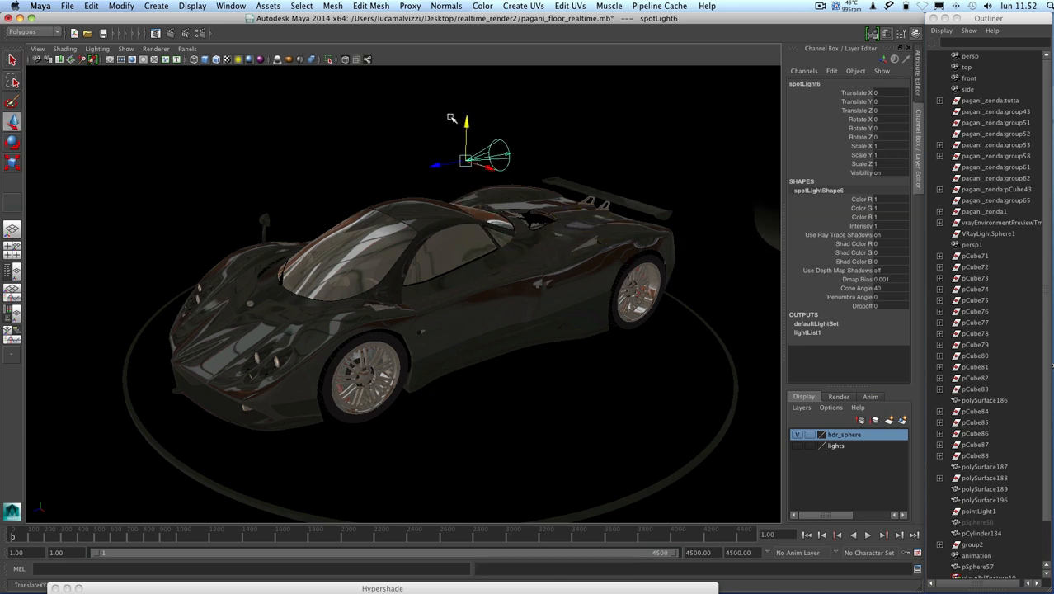
# - Rotate the spot light to -90 degrees in X so it points straight down at the car
pyautogui.click(12, 142)
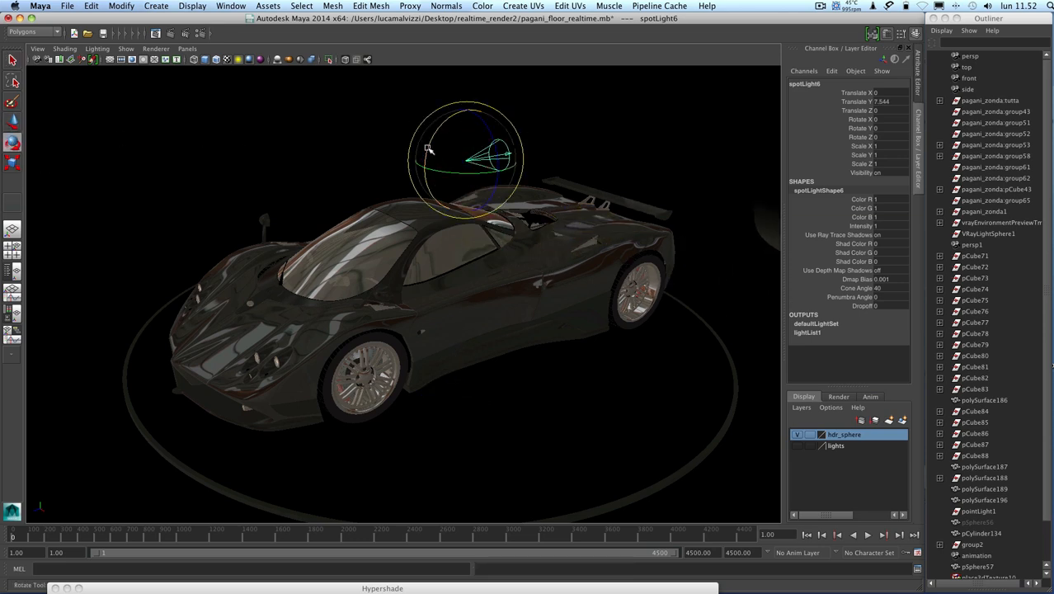
pyautogui.moveTo(452, 117); pyautogui.dragTo(474, 107)
pyautogui.scroll(-4, 474, 106)
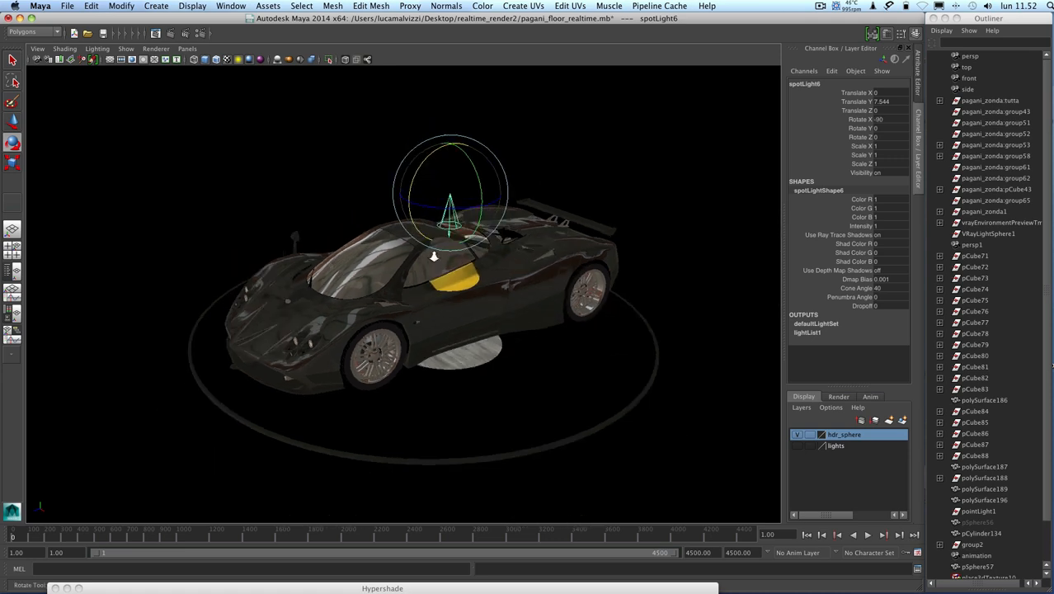
# - Move the spot light sideways to Translate X of about -2.15 and raise it to Translate Y of about 15.8
pyautogui.click(13, 121)
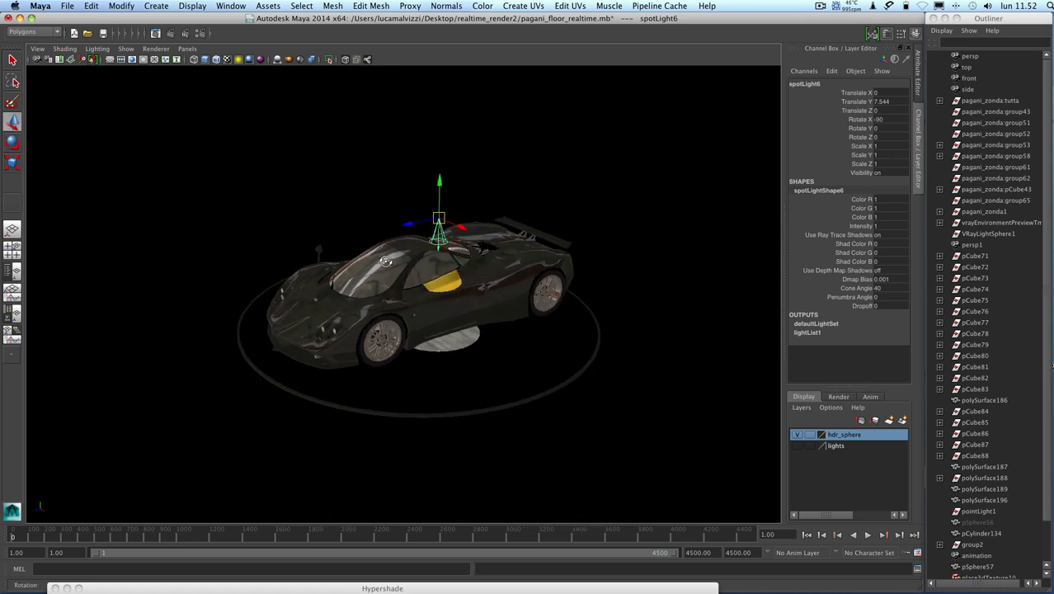
pyautogui.keyDown('alt'); pyautogui.moveTo(385, 260); pyautogui.dragTo(430, 217); pyautogui.keyUp('alt')
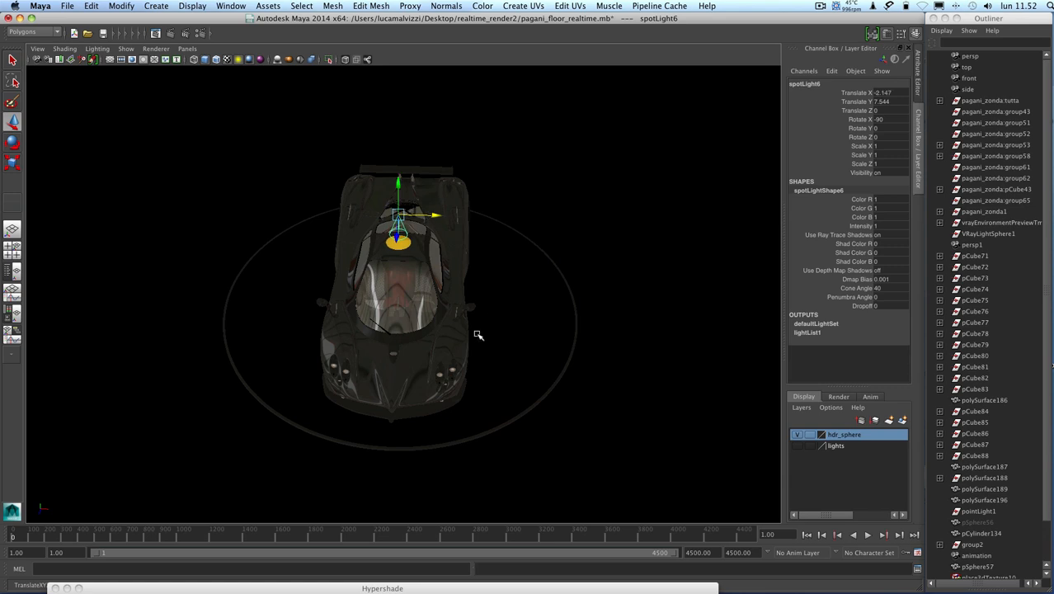
pyautogui.keyDown('alt'); pyautogui.moveTo(477, 334); pyautogui.dragTo(419, 293); pyautogui.keyUp('alt')
pyautogui.moveTo(416, 171); pyautogui.dragTo(417, 38)
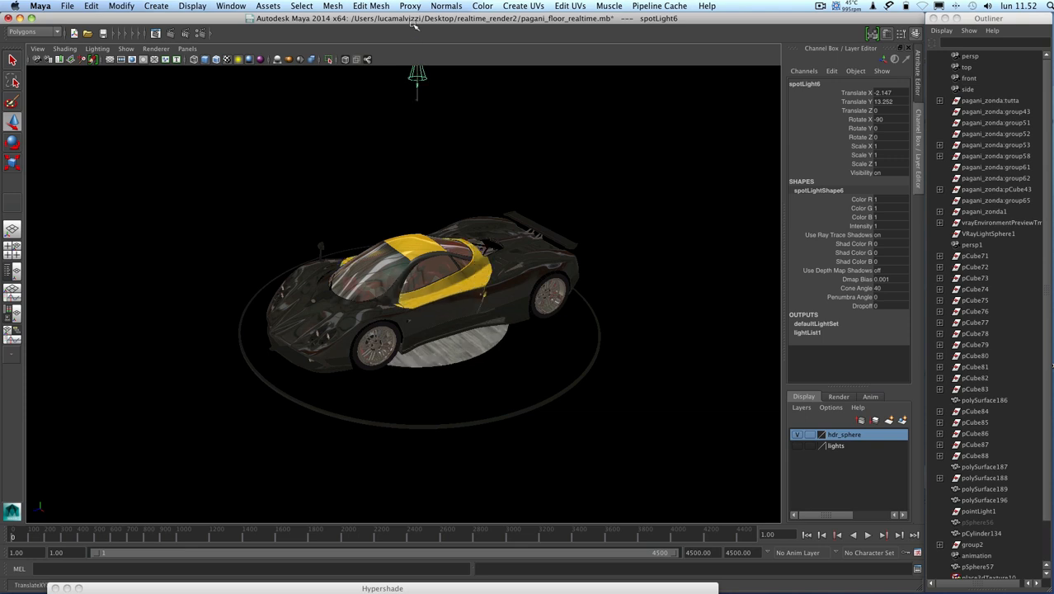
pyautogui.keyDown('alt'); pyautogui.moveTo(461, 159); pyautogui.dragTo(448, 181, button='right'); pyautogui.keyUp('alt')
pyautogui.keyDown('alt'); pyautogui.moveTo(448, 181); pyautogui.dragTo(448, 171); pyautogui.keyUp('alt')
pyautogui.keyDown('alt'); pyautogui.moveTo(449, 171); pyautogui.dragTo(450, 190, button='middle'); pyautogui.keyUp('alt')
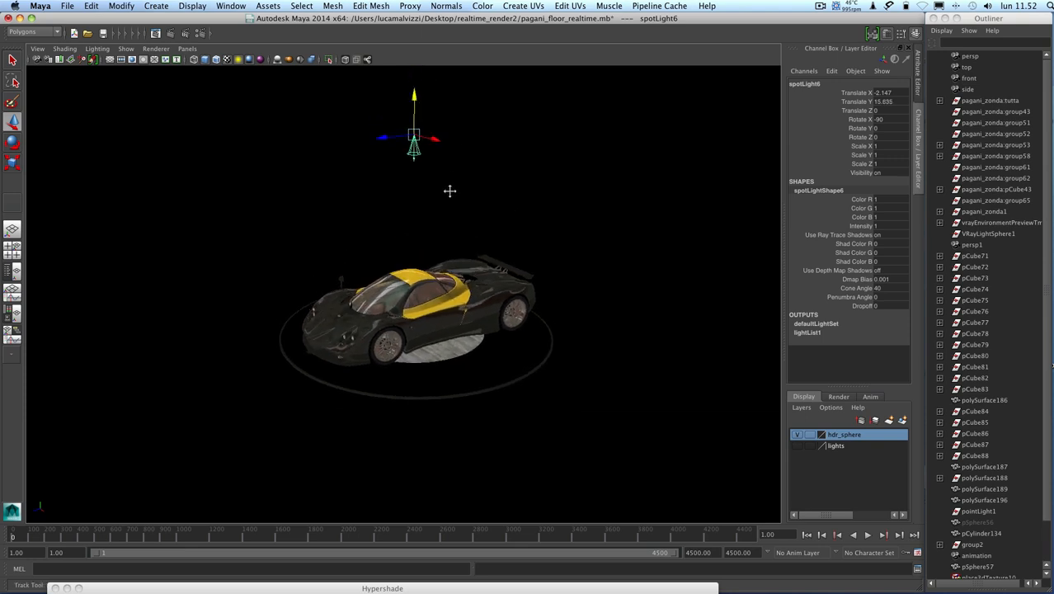
# - Widen the spot light's Cone Angle to about 83 and set its Penumbra Angle to about -6.9
pyautogui.click(917, 85)
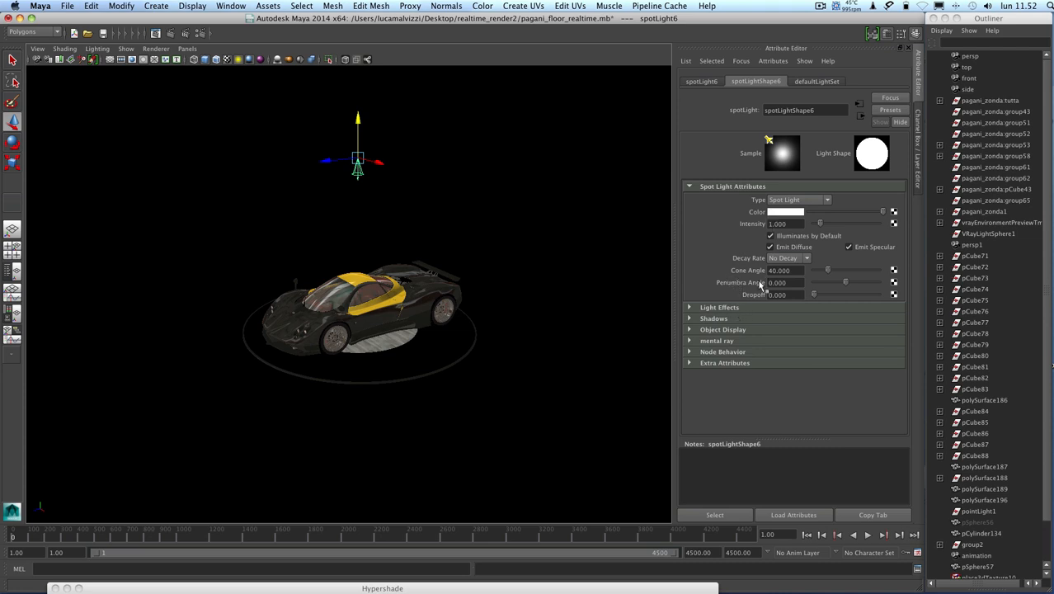
pyautogui.moveTo(830, 273)
pyautogui.mouseDown()
pyautogui.moveTo(858, 286)
pyautogui.moveTo(823, 287)
pyautogui.mouseUp()
pyautogui.scroll(5, 433, 330)
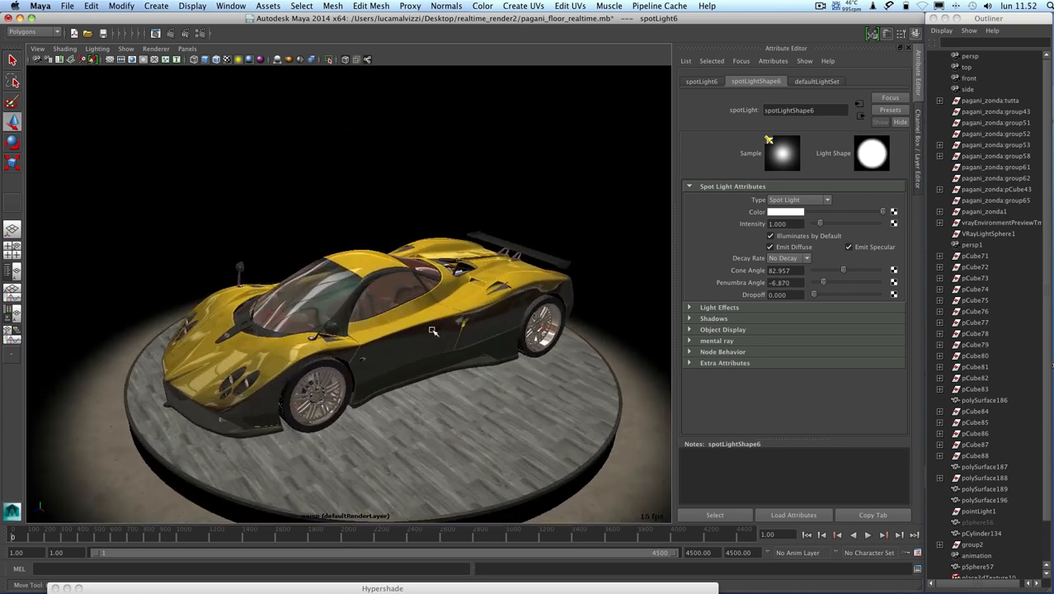
pyautogui.scroll(-3, 434, 325)
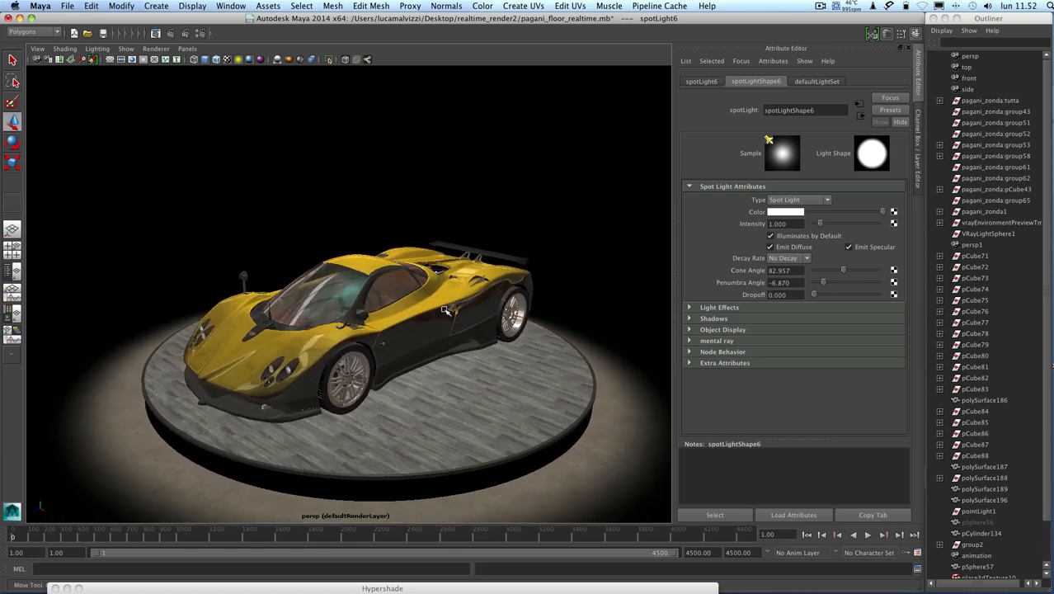
# - Enable depth map shadows on the spot light and set the shadow map resolution to 172
pyautogui.click(690, 318)
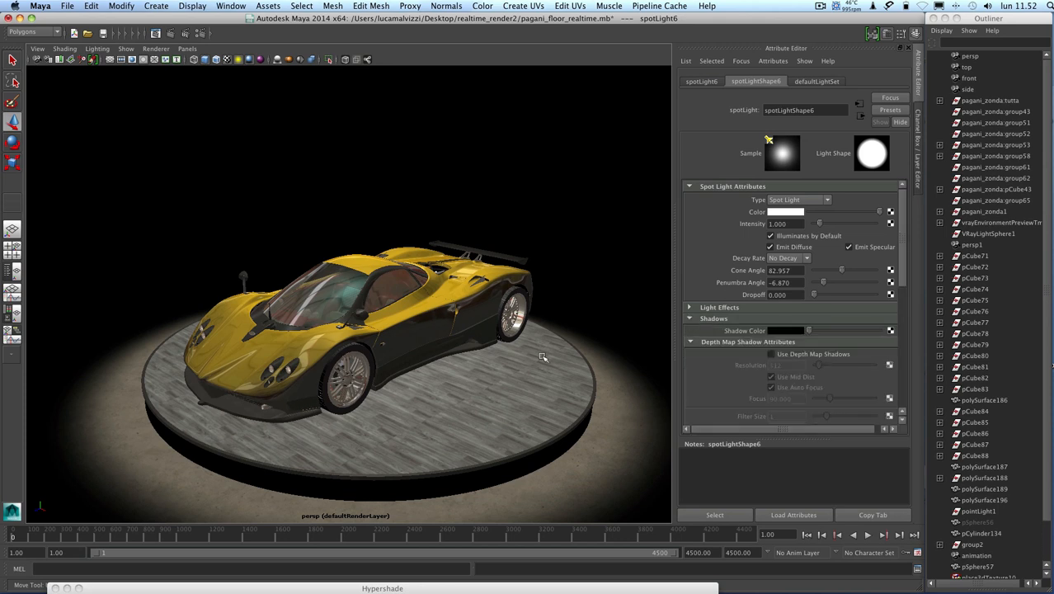
pyautogui.click(771, 353)
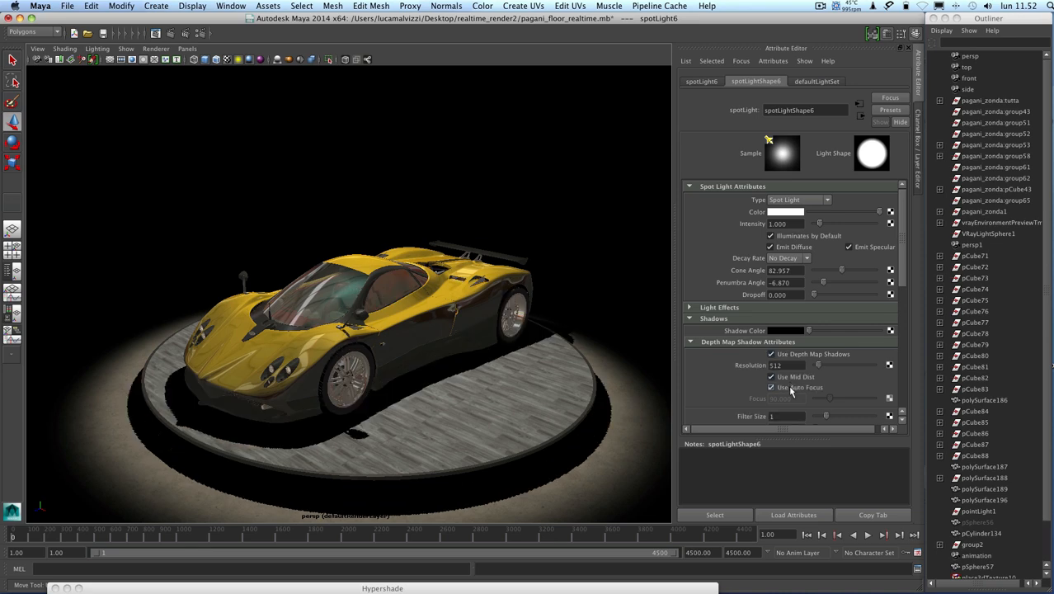
pyautogui.moveTo(818, 365); pyautogui.dragTo(816, 367)
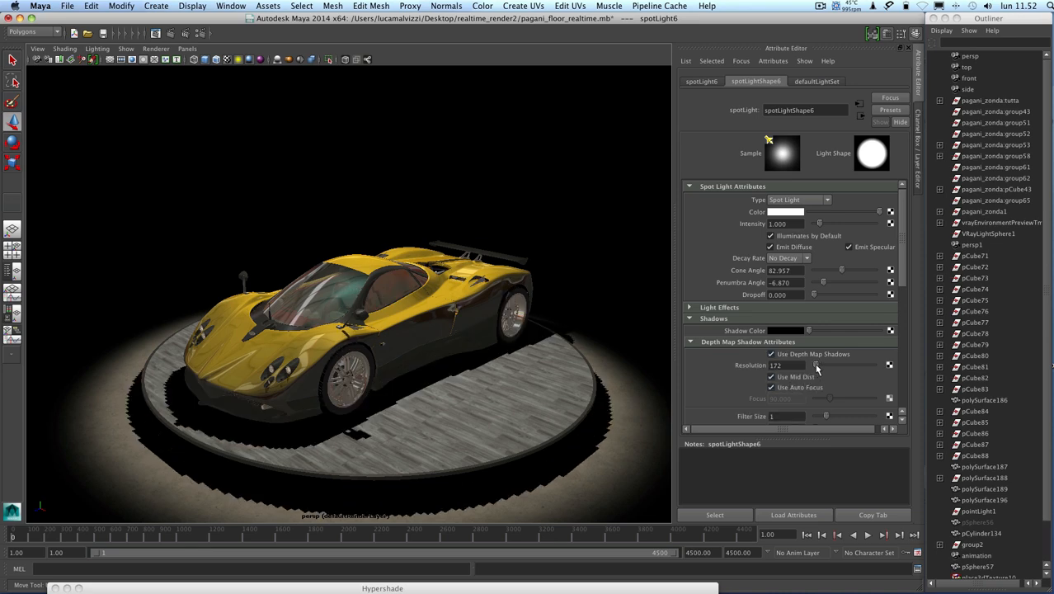
pyautogui.moveTo(393, 439)
pyautogui.keyDown('alt'); pyautogui.mouseDown()
pyautogui.moveTo(283, 435)
pyautogui.moveTo(384, 438)
pyautogui.mouseUp(); pyautogui.keyUp('alt')
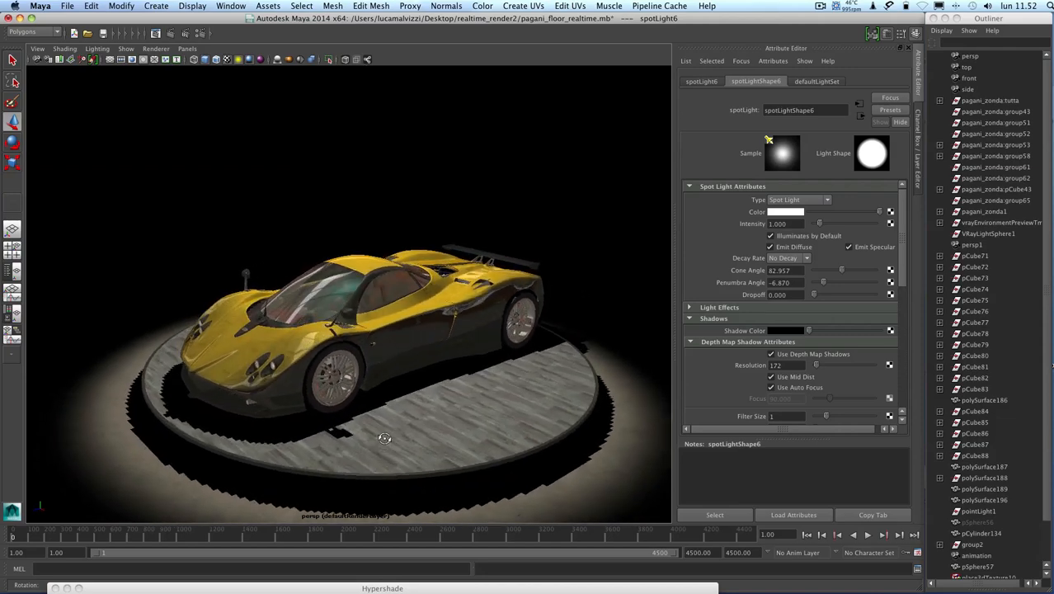
pyautogui.scroll(-4, 382, 435)
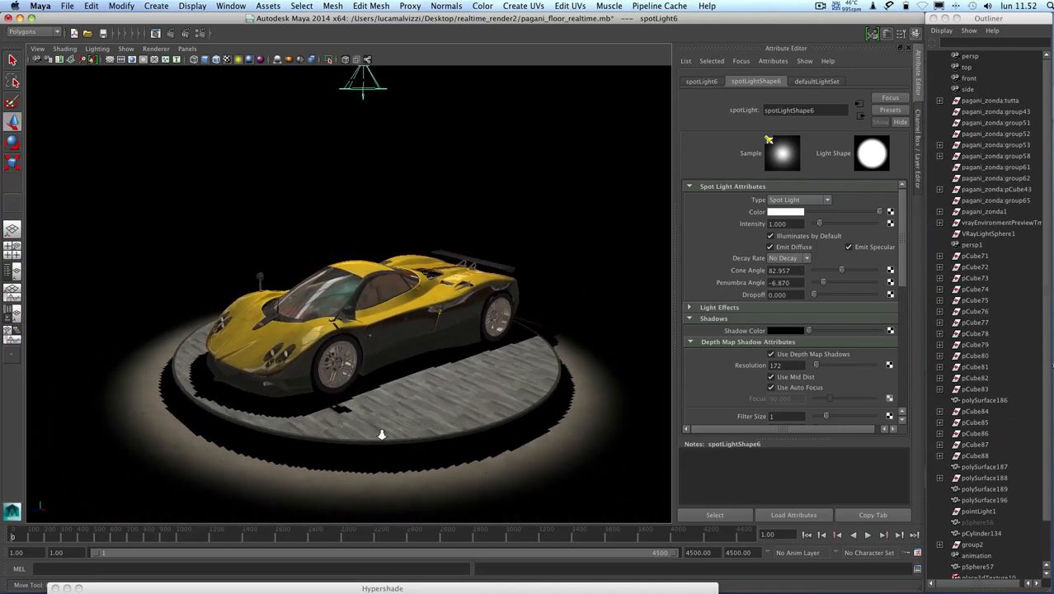
pyautogui.scroll(3, 382, 435)
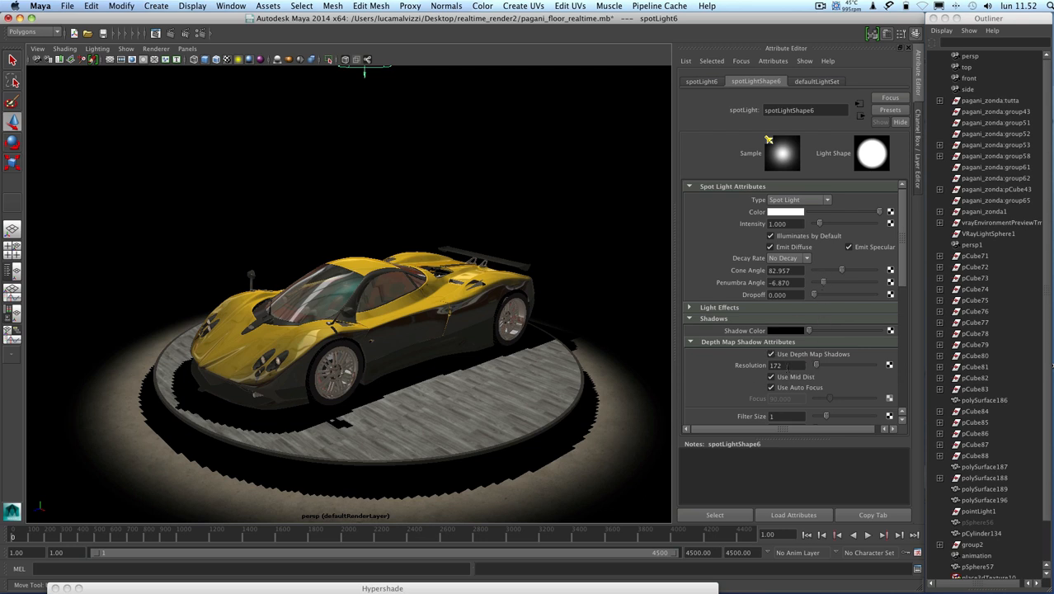
# - Set the spot light's depth map shadow resolution to 3000 and its Filter Size to 3
pyautogui.click(788, 365)
pyautogui.write('3000')
pyautogui.press('Return')
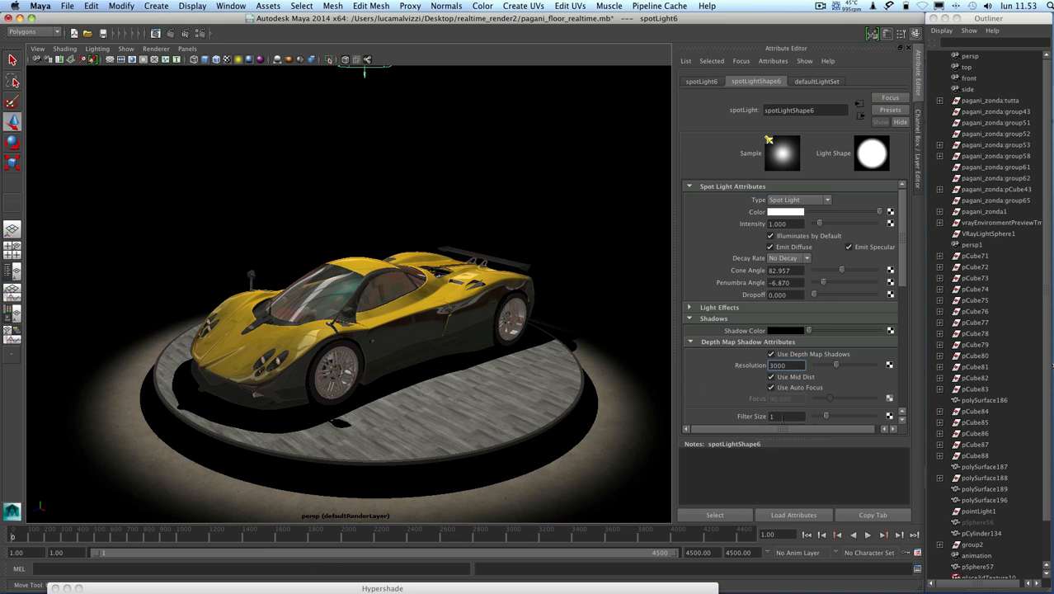
pyautogui.click(782, 417)
# - Shift the spot light slightly along its Z axis above the car
pyautogui.keyDown('alt'); pyautogui.moveTo(369, 318); pyautogui.dragTo(351, 303); pyautogui.keyUp('alt')
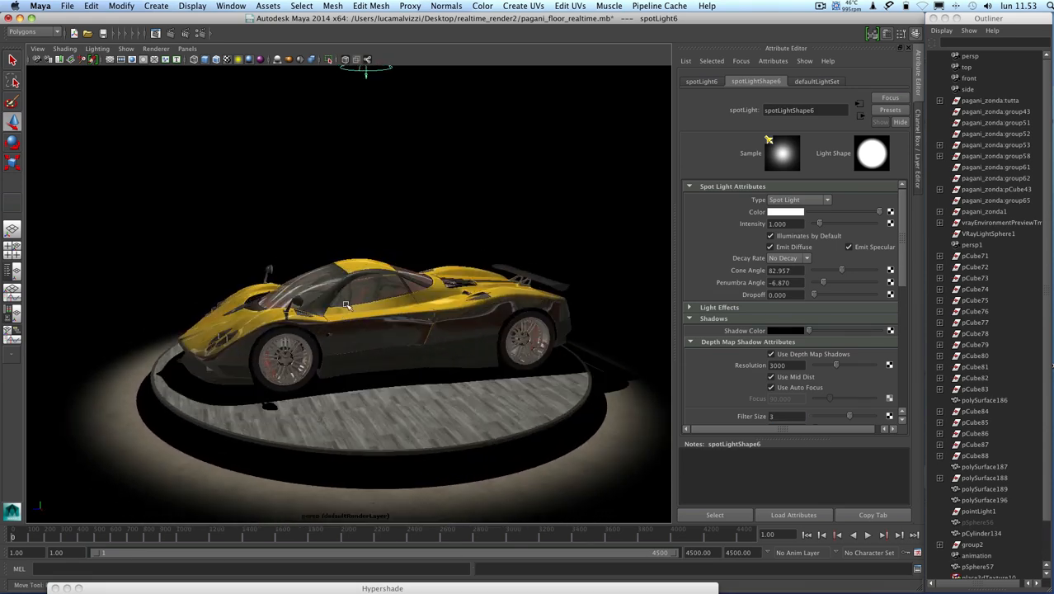
pyautogui.keyDown('alt'); pyautogui.moveTo(351, 304); pyautogui.dragTo(359, 327, button='middle'); pyautogui.keyUp('alt')
pyautogui.keyDown('alt'); pyautogui.moveTo(358, 327); pyautogui.dragTo(367, 332); pyautogui.keyUp('alt')
pyautogui.keyDown('alt'); pyautogui.moveTo(367, 331); pyautogui.dragTo(338, 317, button='right'); pyautogui.keyUp('alt')
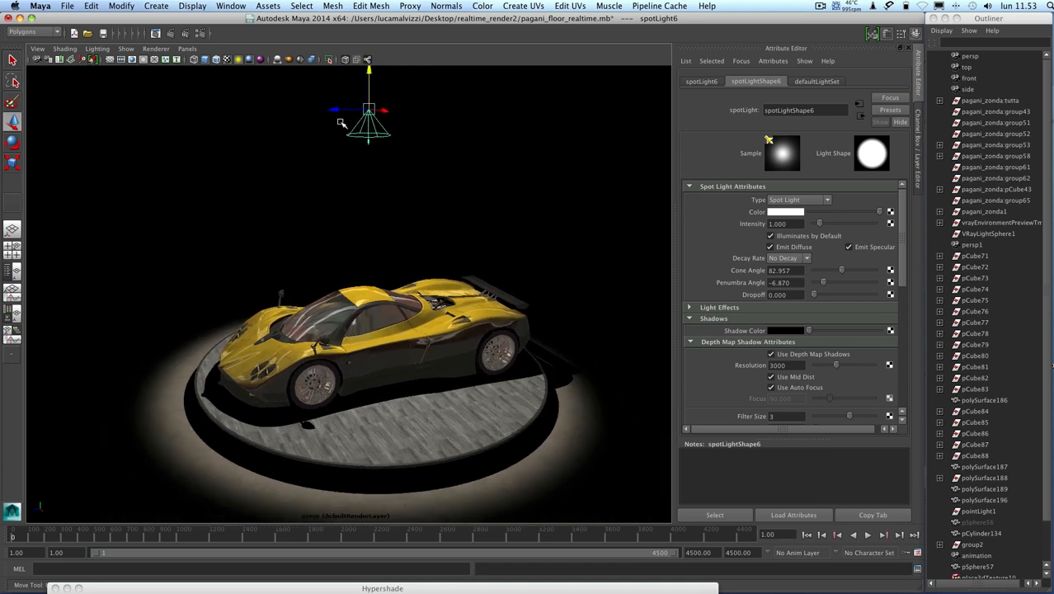
pyautogui.moveTo(335, 111); pyautogui.dragTo(331, 147)
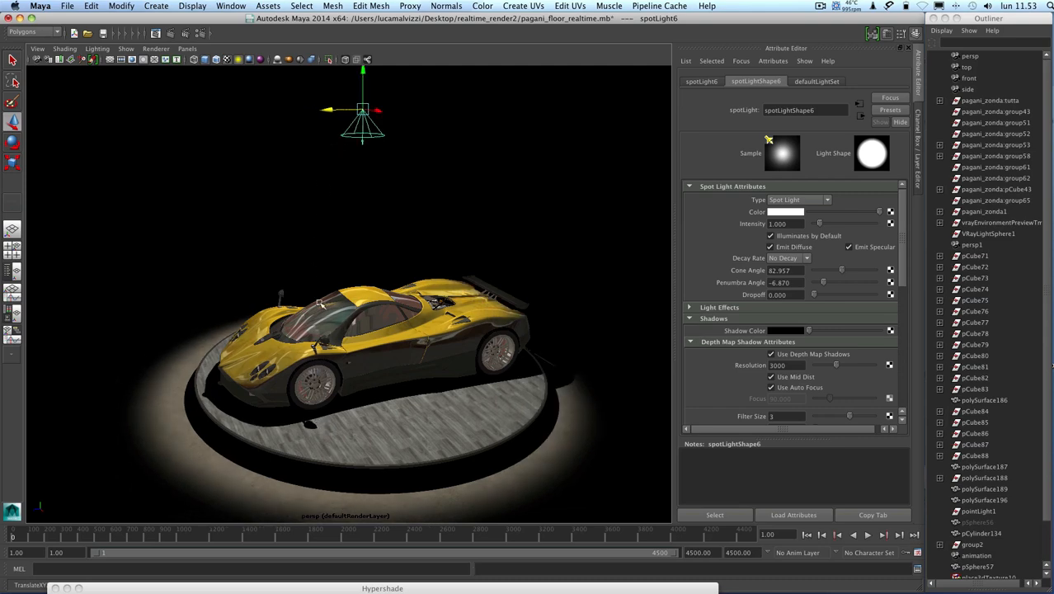
# - Enable multisampling anti-aliasing and screen-space ambient occlusion in the Viewport 2.0 renderer settings
pyautogui.scroll(3, 320, 302)
pyautogui.keyDown('alt'); pyautogui.moveTo(320, 302); pyautogui.dragTo(334, 298); pyautogui.keyUp('alt')
pyautogui.keyDown('alt'); pyautogui.moveTo(381, 357); pyautogui.dragTo(377, 314, button='middle'); pyautogui.keyUp('alt')
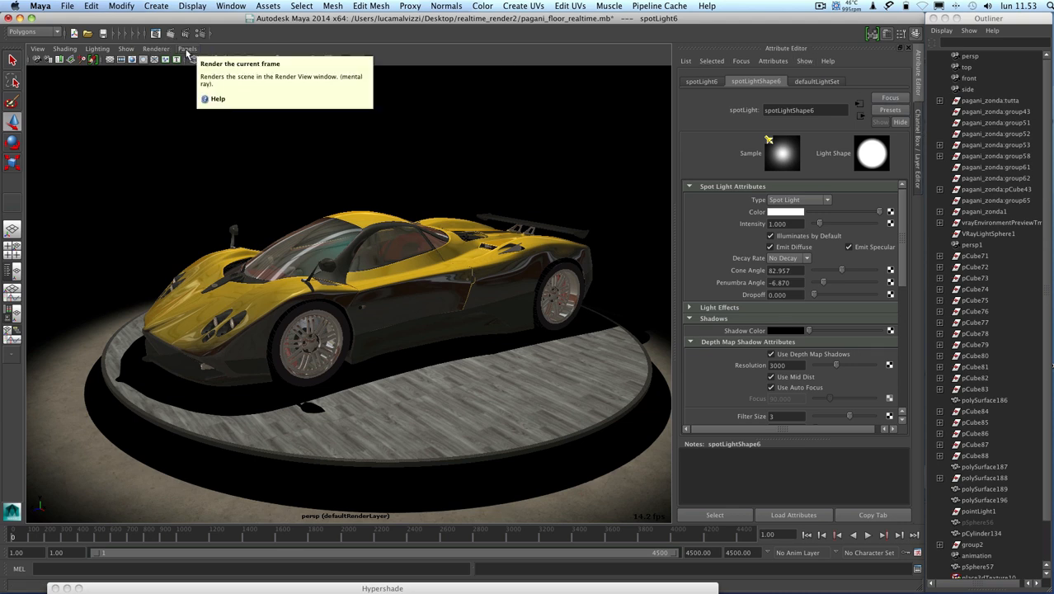
pyautogui.click(156, 48)
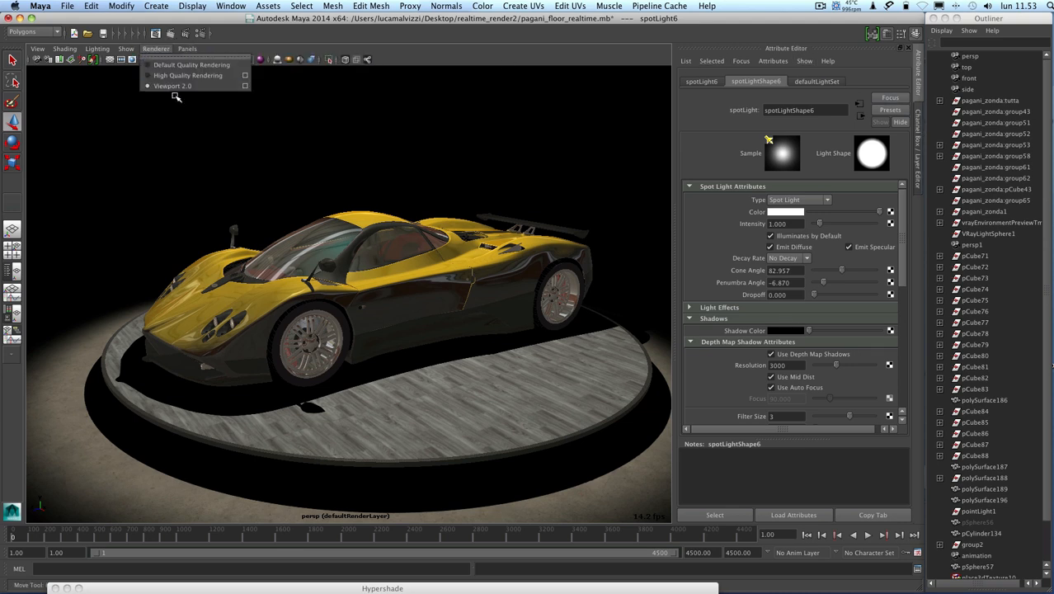
pyautogui.click(245, 86)
pyautogui.moveTo(837, 23); pyautogui.dragTo(818, 32)
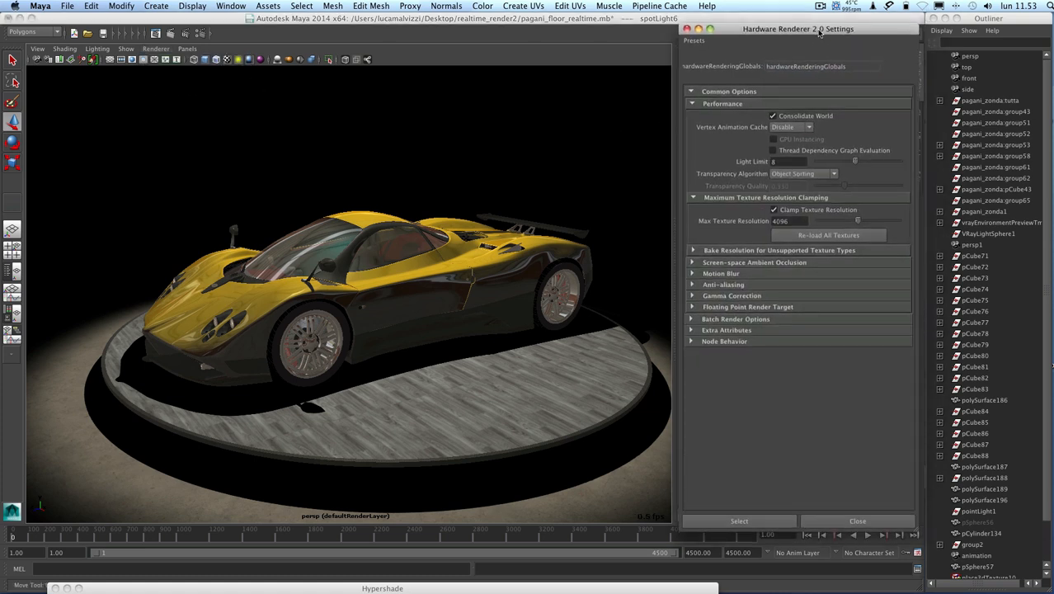
pyautogui.click(691, 285)
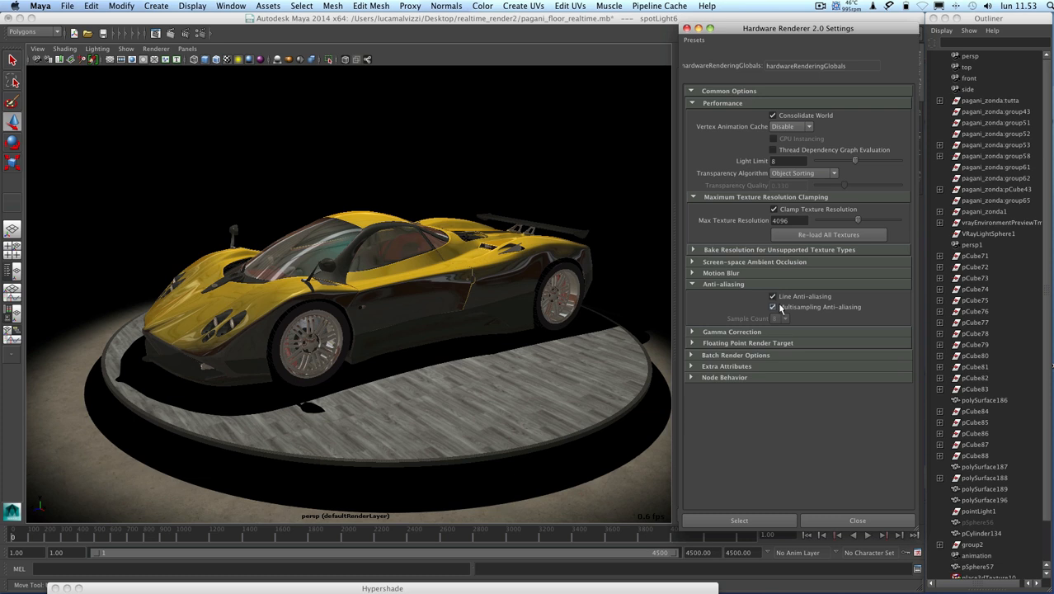
pyautogui.click(693, 263)
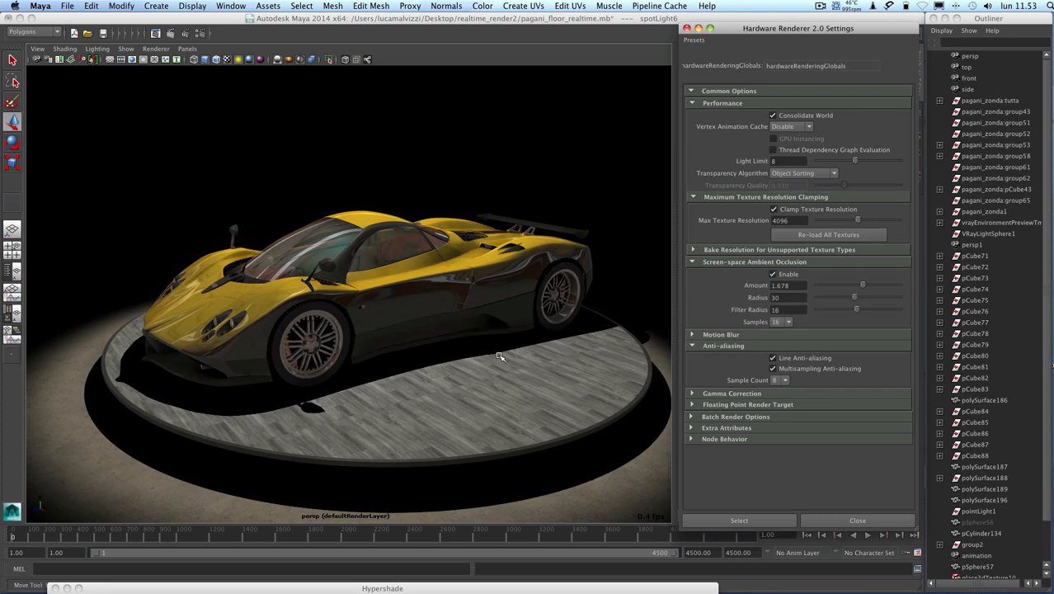
# - Examine the car's shading, ambient occlusion and cast shadow from several angles and distances
pyautogui.keyDown('alt'); pyautogui.moveTo(422, 317); pyautogui.dragTo(346, 393); pyautogui.keyUp('alt')
pyautogui.keyDown('alt'); pyautogui.moveTo(346, 394); pyautogui.dragTo(376, 362, button='right'); pyautogui.keyUp('alt')
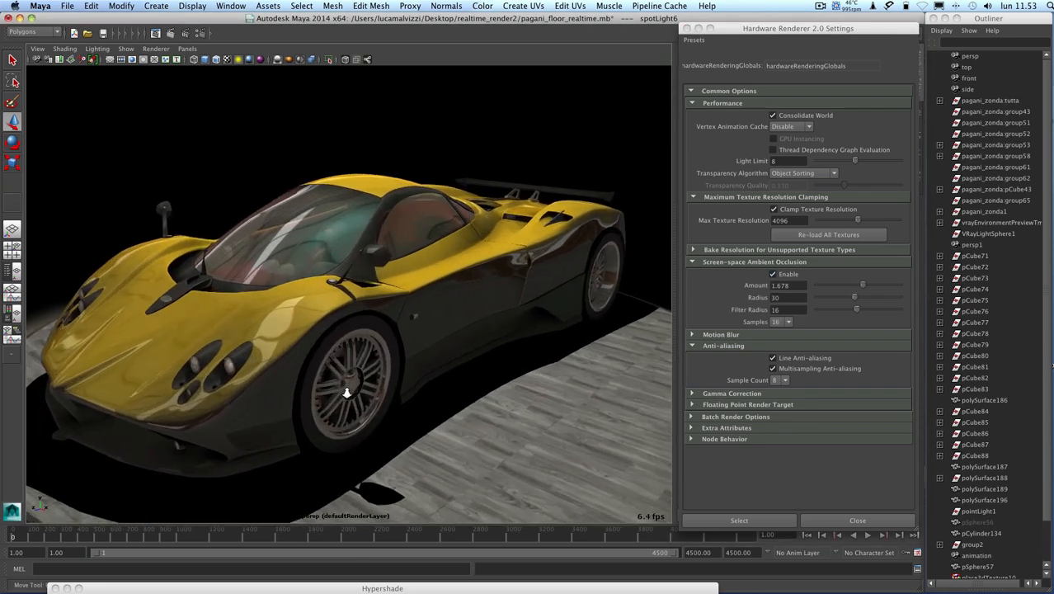
pyautogui.keyDown('alt'); pyautogui.moveTo(441, 372); pyautogui.dragTo(466, 310, button='right'); pyautogui.keyUp('alt')
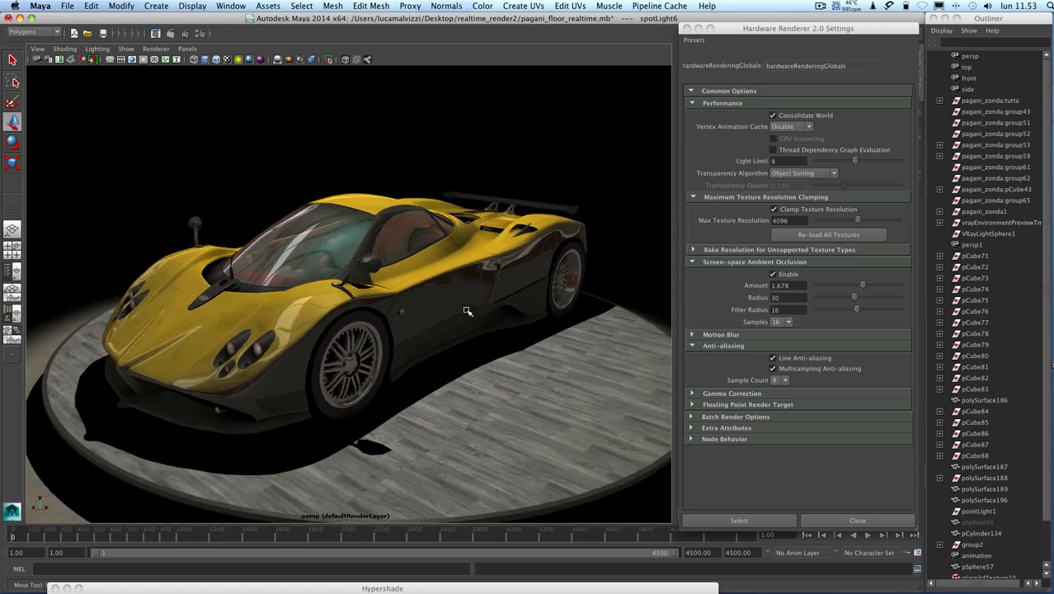
pyautogui.keyDown('alt'); pyautogui.moveTo(560, 272); pyautogui.dragTo(407, 292); pyautogui.keyUp('alt')
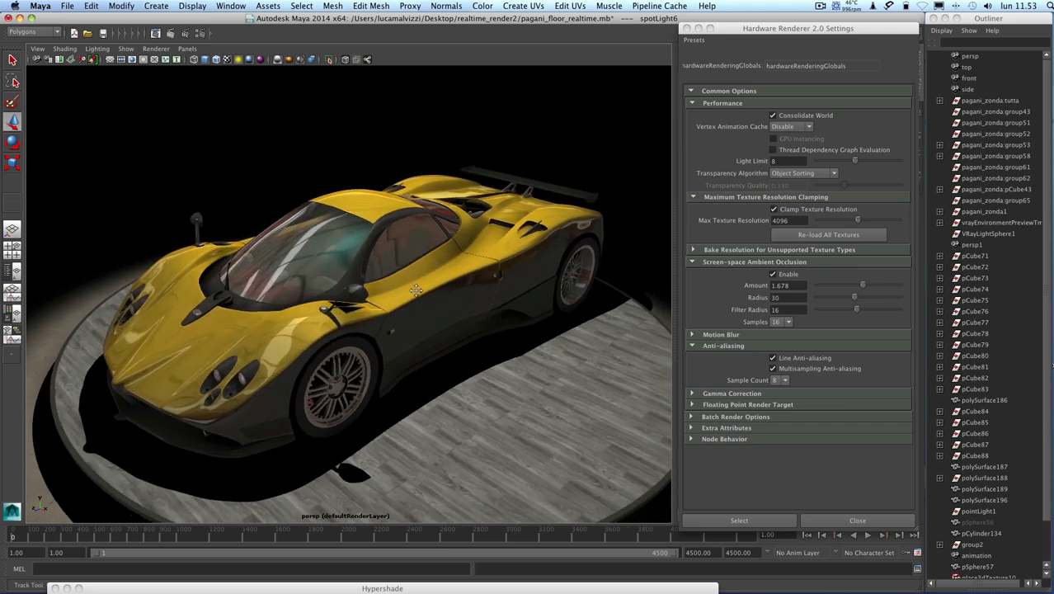
pyautogui.keyDown('alt'); pyautogui.moveTo(408, 292); pyautogui.dragTo(463, 279, button='middle'); pyautogui.keyUp('alt')
pyautogui.scroll(-8, 464, 280)
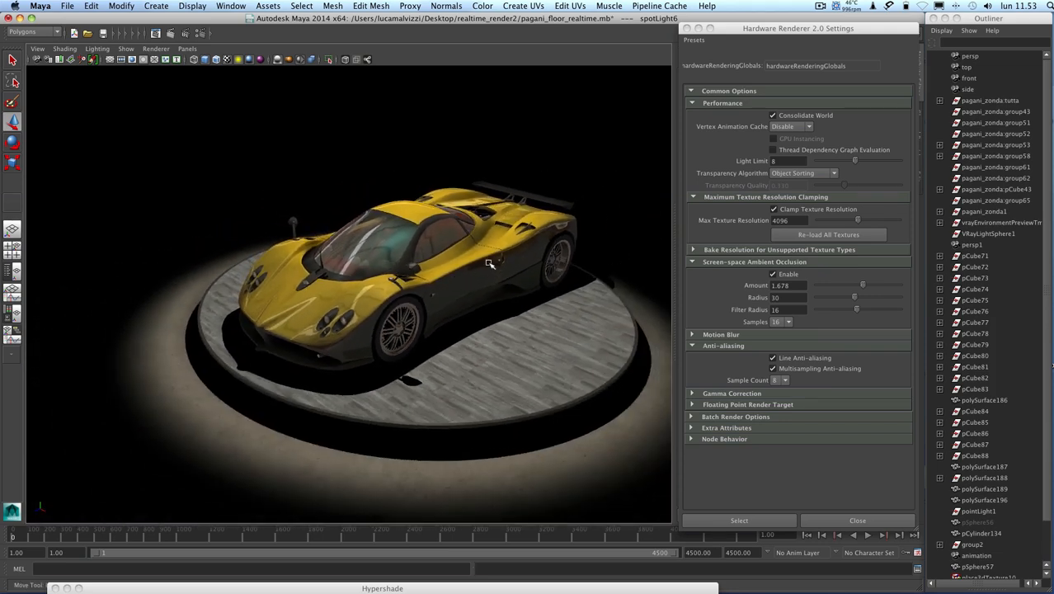
pyautogui.keyDown('alt'); pyautogui.moveTo(490, 264); pyautogui.dragTo(509, 264); pyautogui.keyUp('alt')
pyautogui.keyDown('alt'); pyautogui.moveTo(509, 264); pyautogui.dragTo(461, 310, button='middle'); pyautogui.keyUp('alt')
pyautogui.scroll(-6, 461, 310)
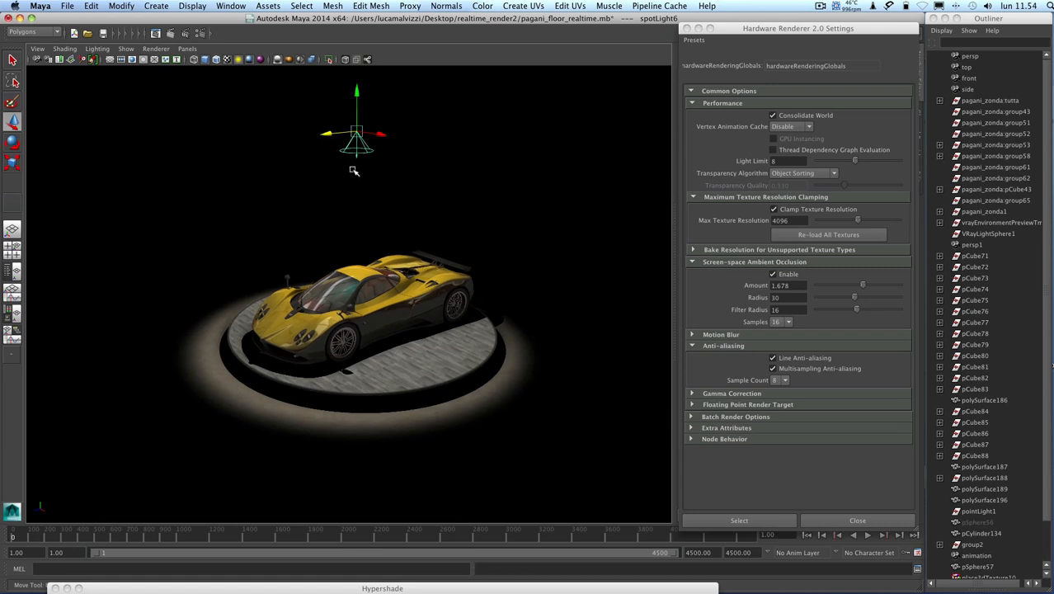
pyautogui.scroll(5, 372, 227)
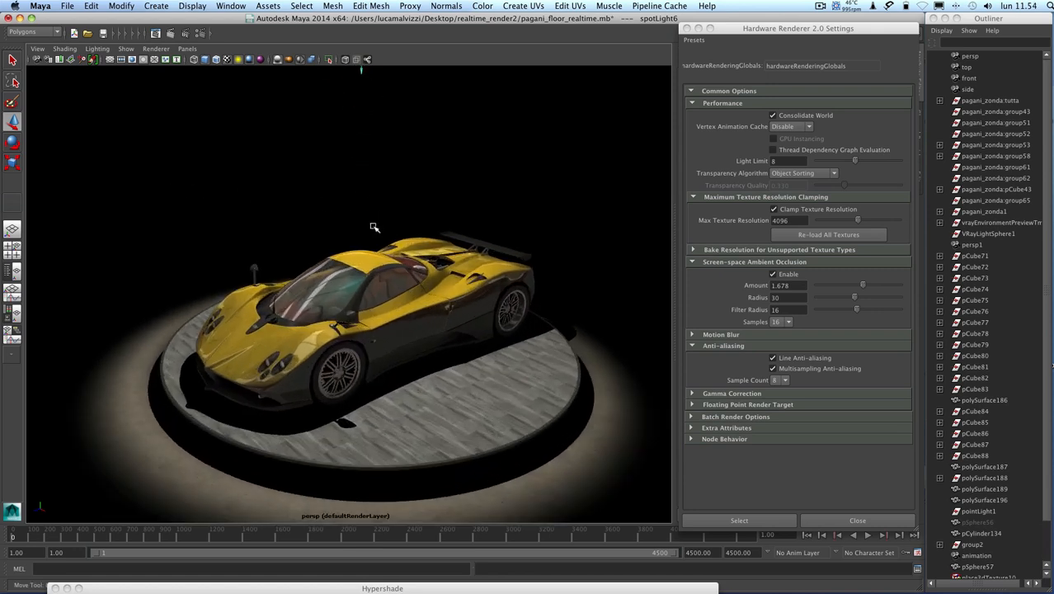
pyautogui.scroll(-4, 374, 227)
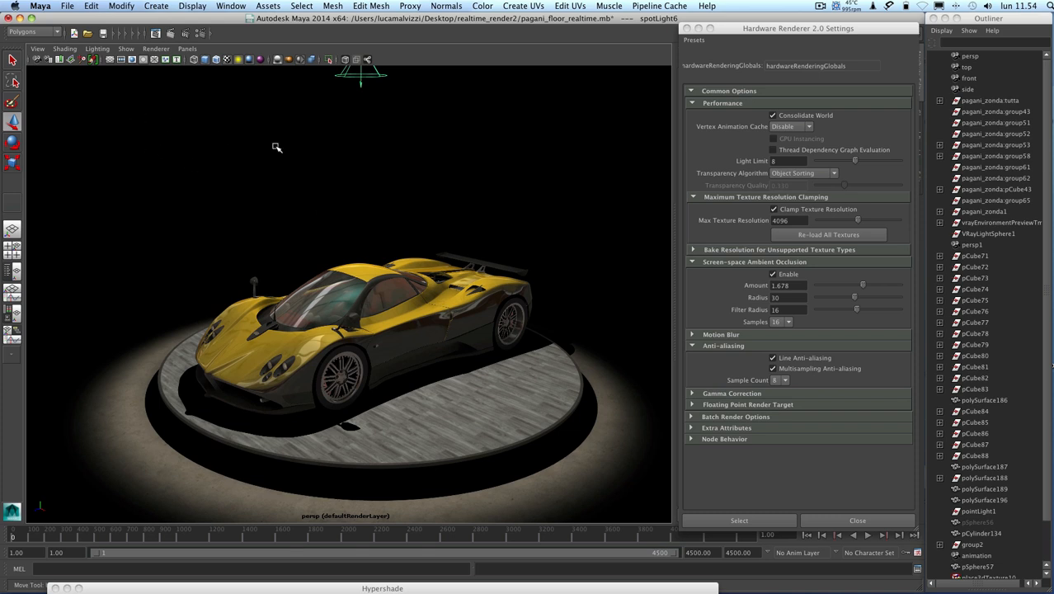
# - Select the environment sphere surrounding the car and frame it from outside
pyautogui.click(580, 180)
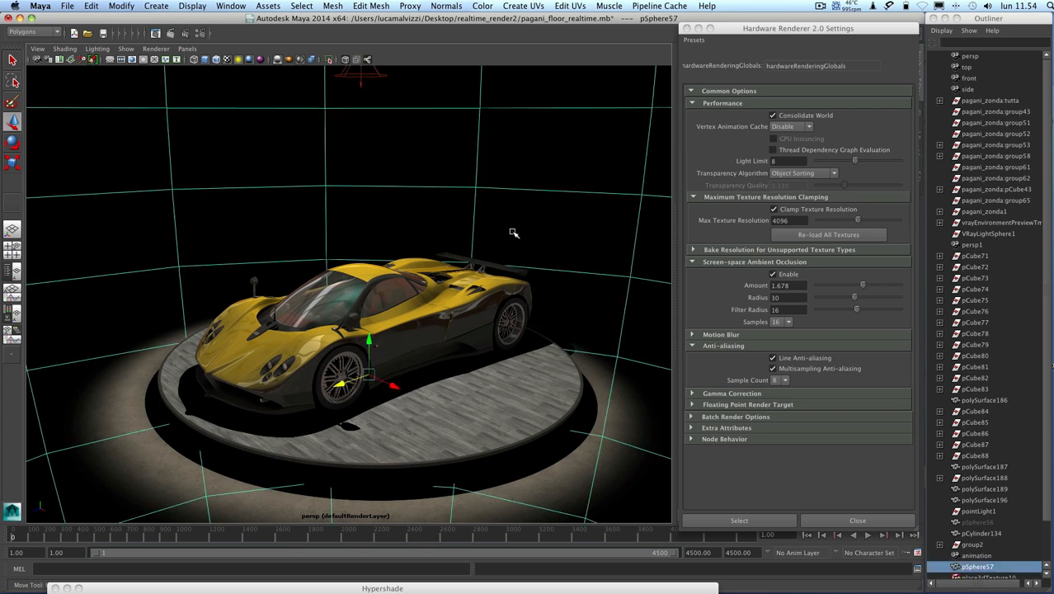
pyautogui.press('f')
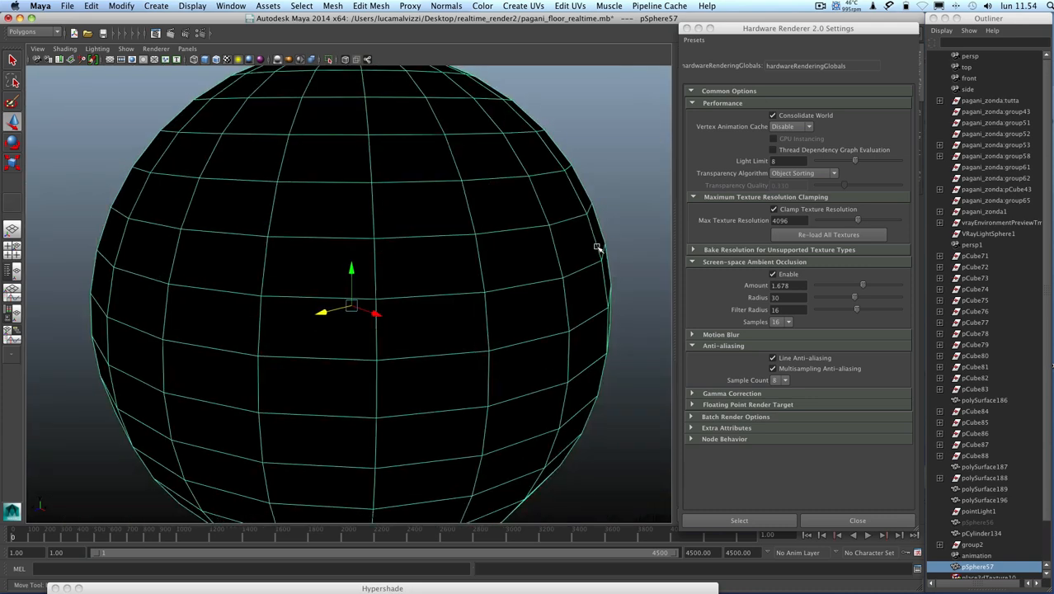
pyautogui.keyDown('alt'); pyautogui.moveTo(372, 271); pyautogui.dragTo(328, 169, button='right'); pyautogui.keyUp('alt')
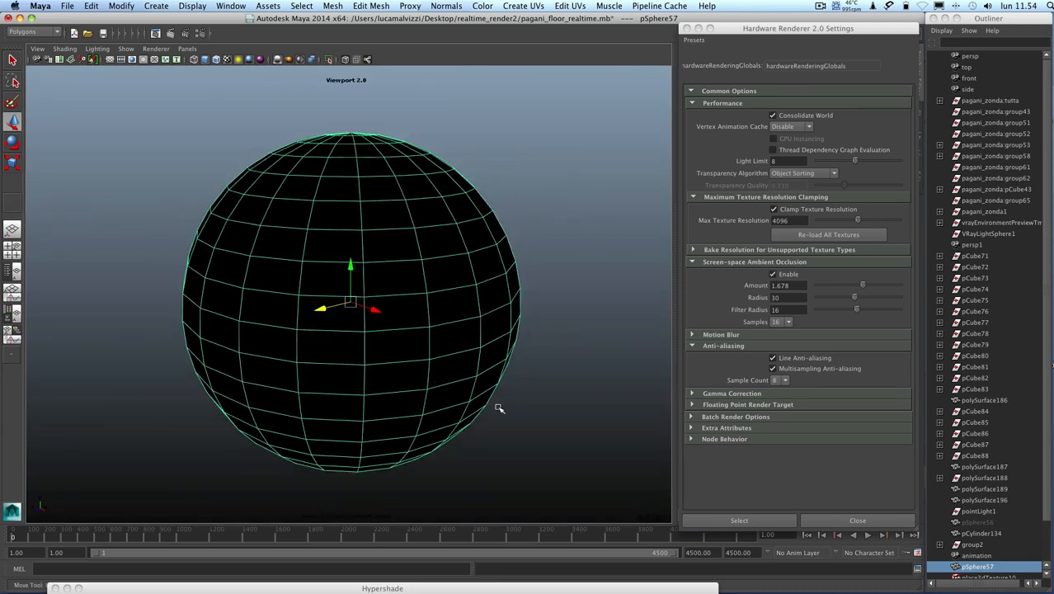
# - Graph the hdr material's shading network, close the renderer settings, and inspect the attributes of the material and its file texture
pyautogui.click(486, 589)
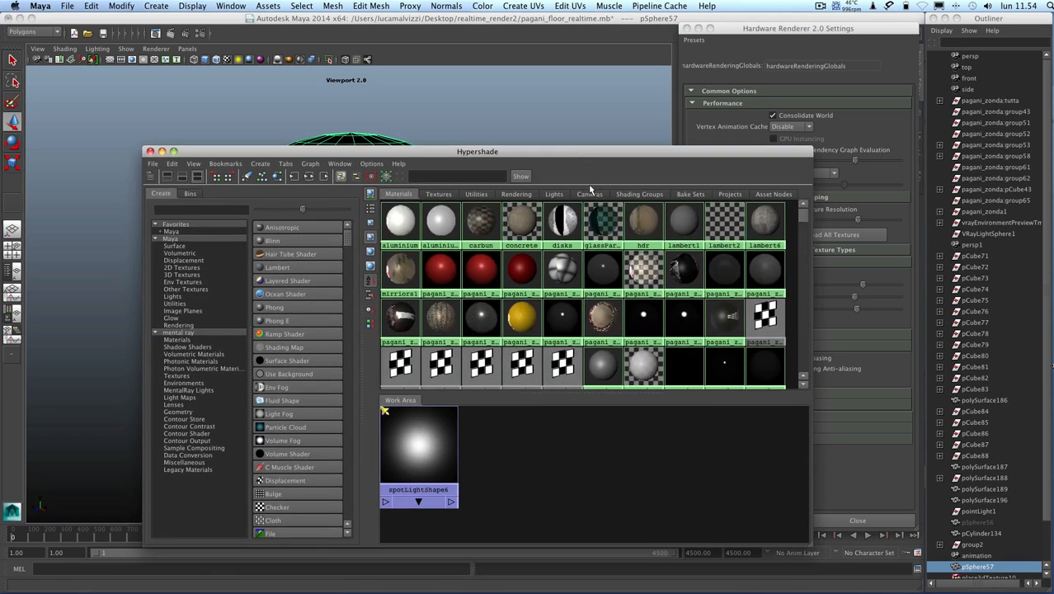
pyautogui.moveTo(647, 220); pyautogui.dragTo(590, 233, button='right')
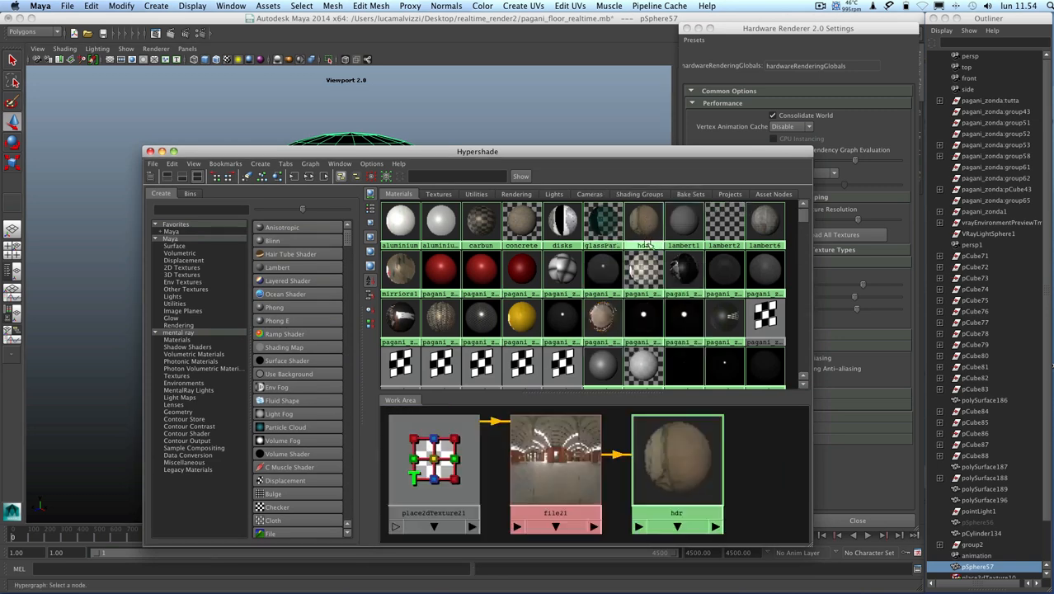
pyautogui.click(664, 454)
pyautogui.moveTo(691, 155); pyautogui.dragTo(550, 97)
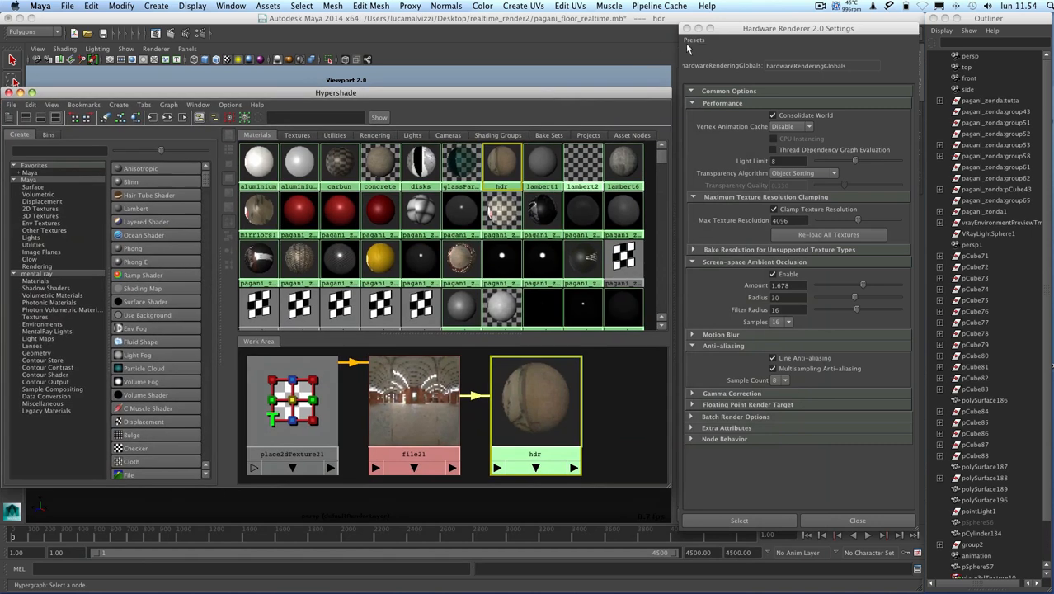
pyautogui.click(687, 31)
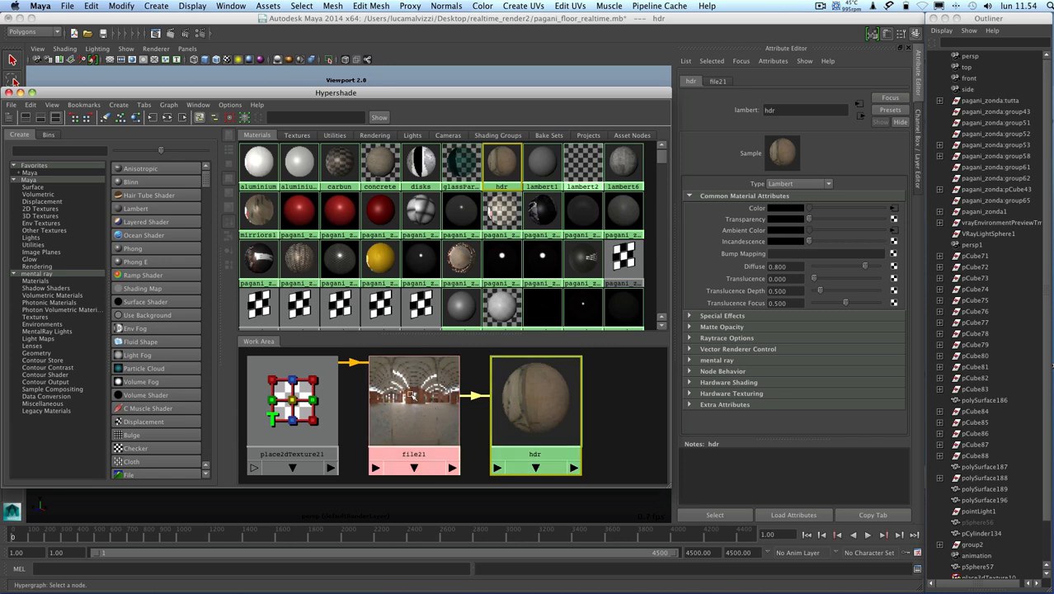
pyautogui.click(421, 426)
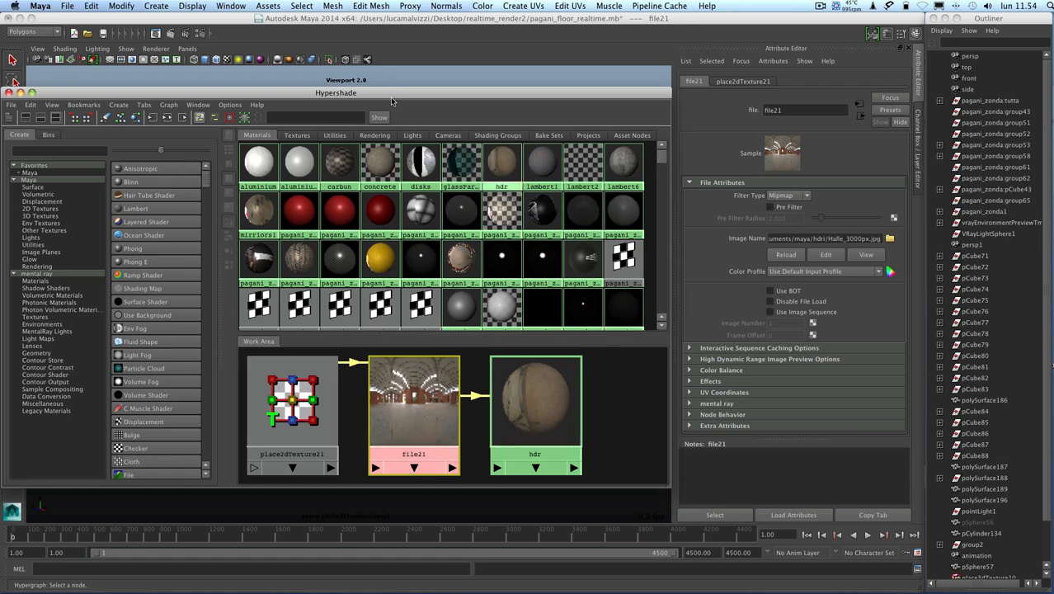
# - Move the Hypershade window clear of the viewport and view the environment sphere from inside and outside
pyautogui.moveTo(395, 98); pyautogui.dragTo(402, 315)
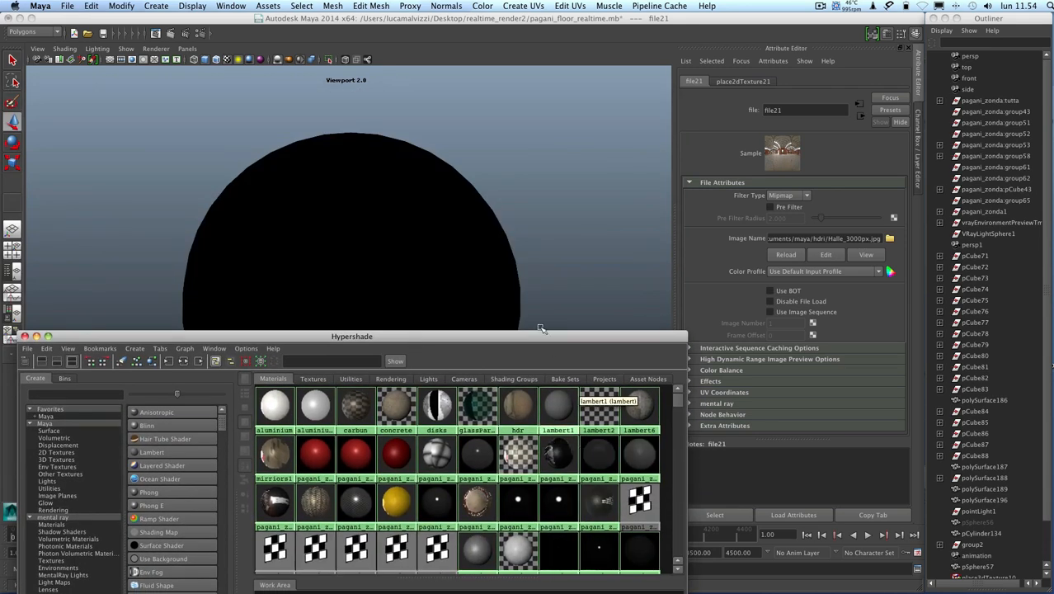
pyautogui.moveTo(520, 307); pyautogui.dragTo(508, 261)
pyautogui.moveTo(538, 555); pyautogui.dragTo(400, 250, button='middle')
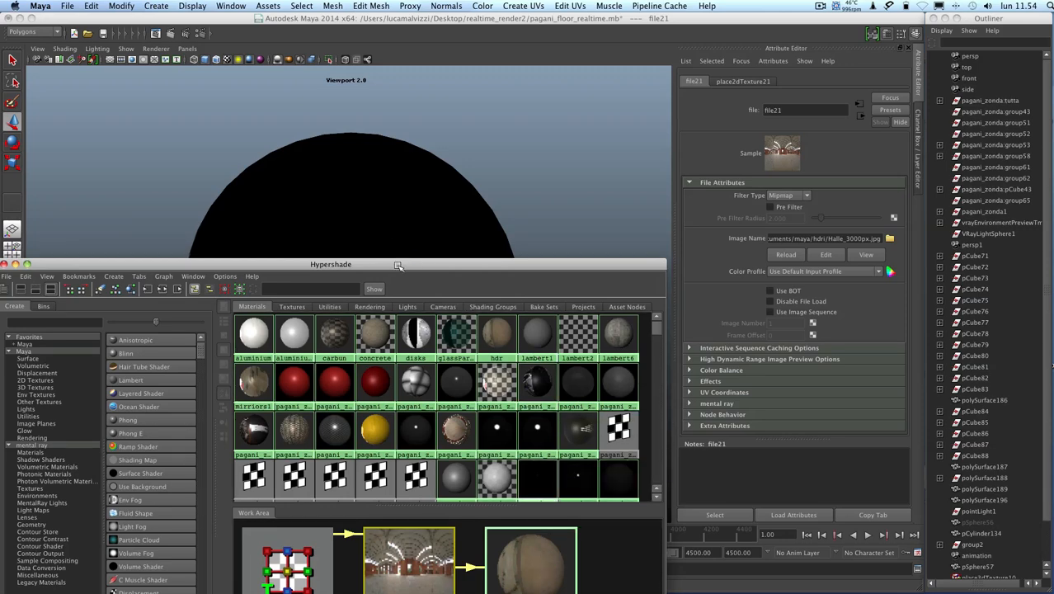
pyautogui.moveTo(398, 265); pyautogui.dragTo(490, 488)
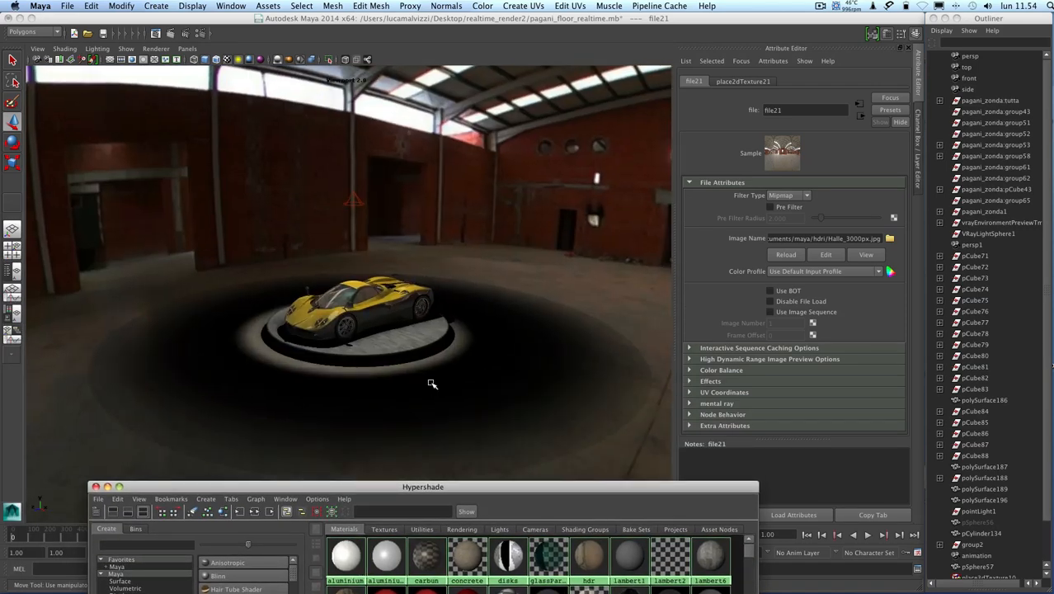
pyautogui.scroll(-5, 477, 197)
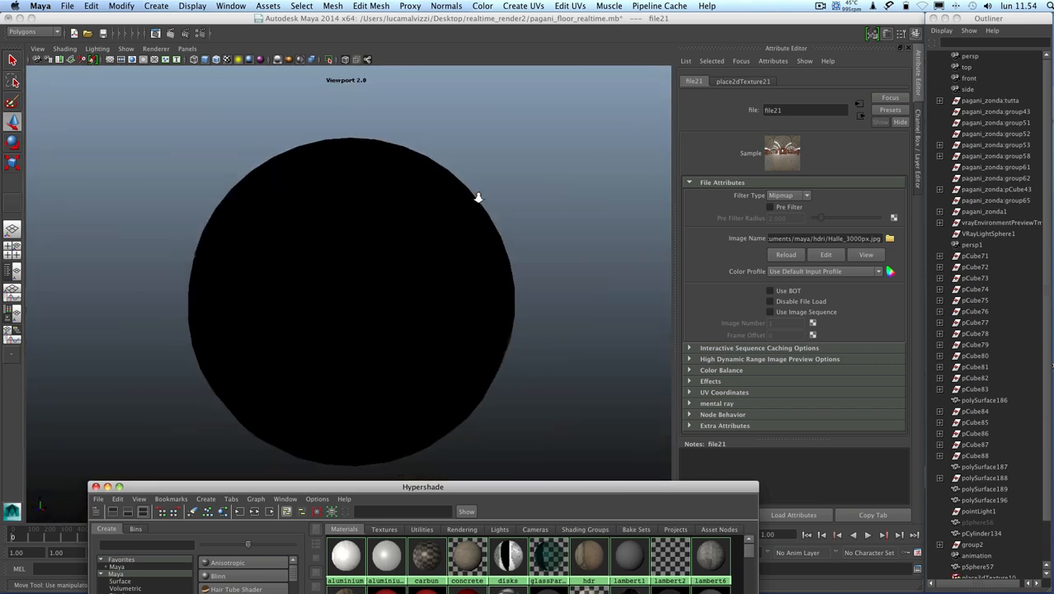
# - Reverse the normals of the environment sphere
pyautogui.click(472, 228)
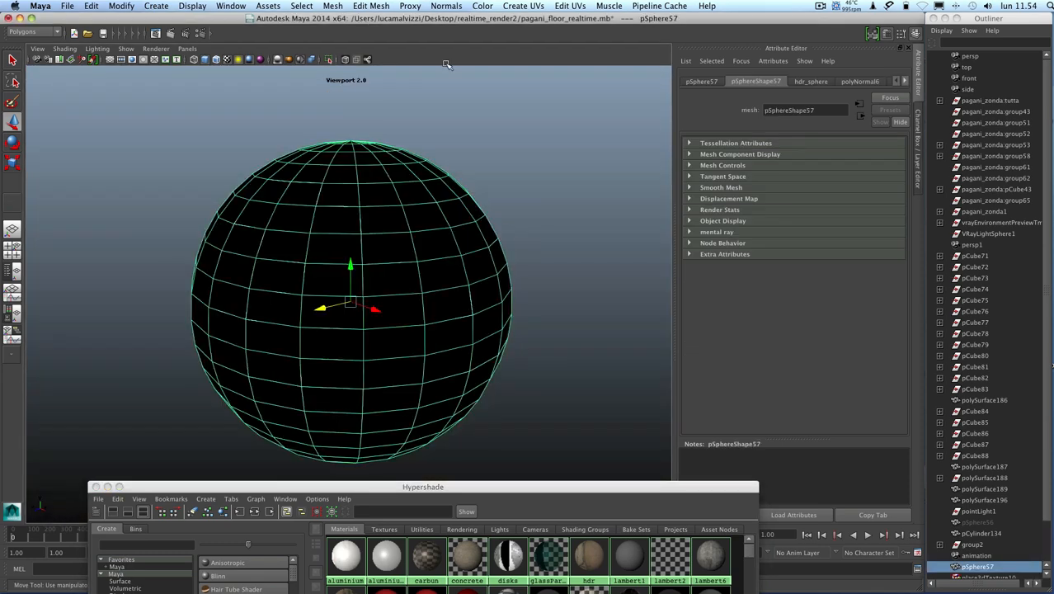
pyautogui.click(518, 5)
pyautogui.moveTo(446, 6)
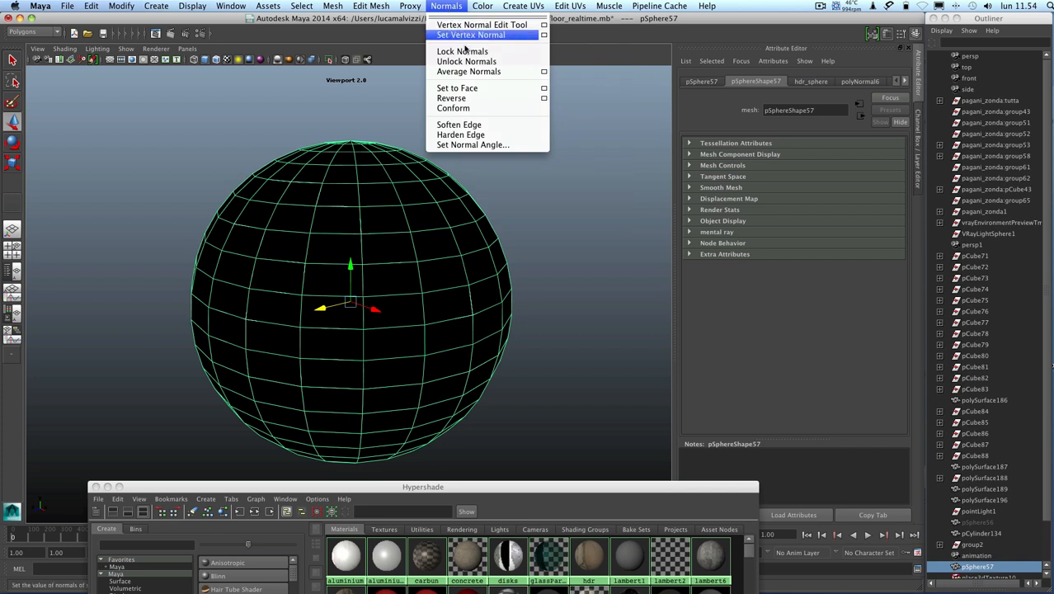
pyautogui.click(473, 103)
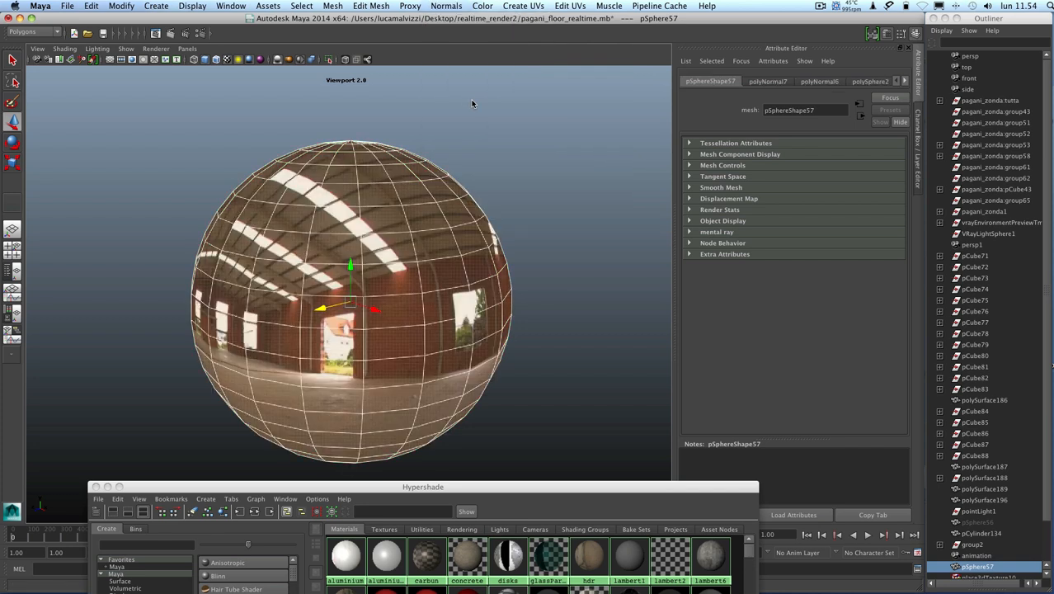
pyautogui.scroll(5, 450, 299)
pyautogui.scroll(-5, 450, 299)
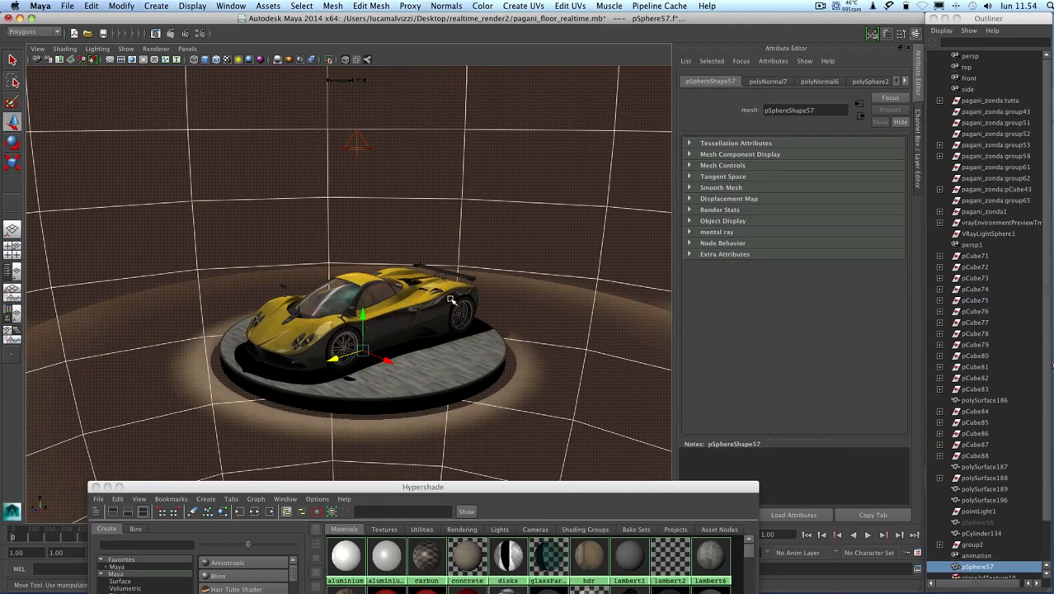
pyautogui.scroll(-8, 451, 299)
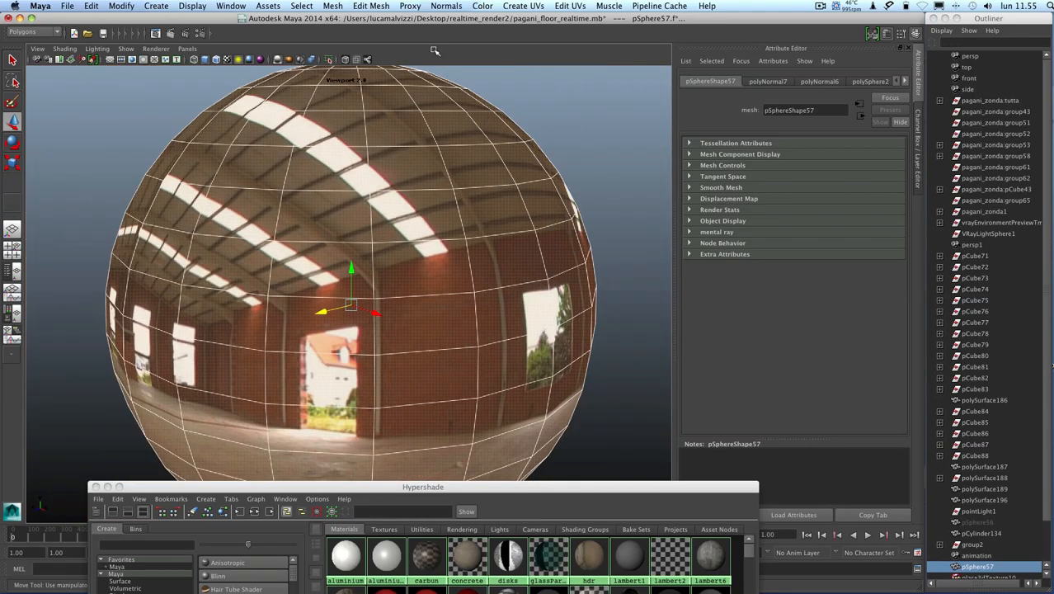
pyautogui.click(445, 6)
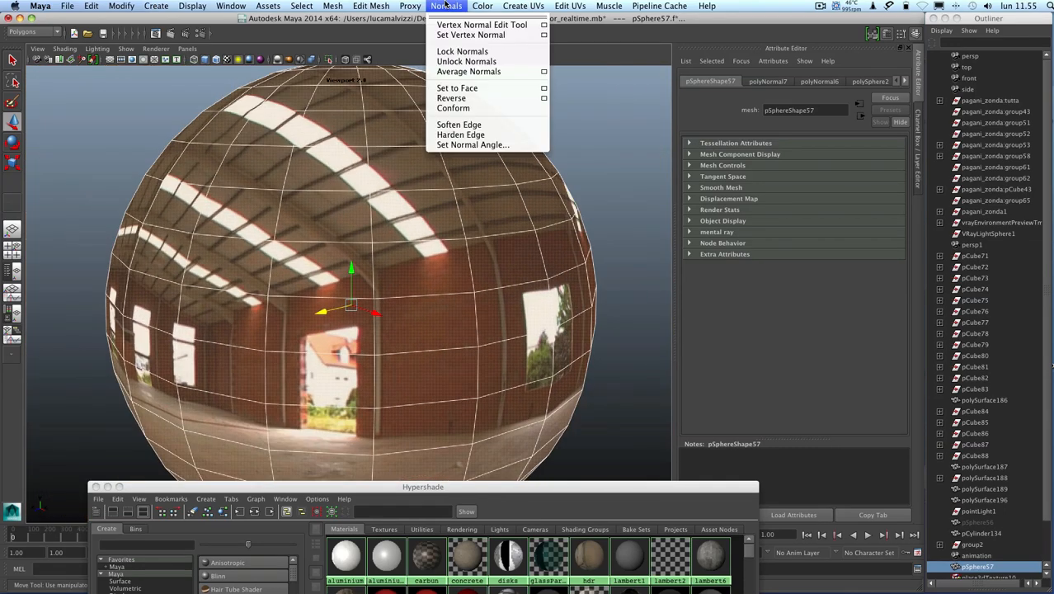
pyautogui.click(482, 24)
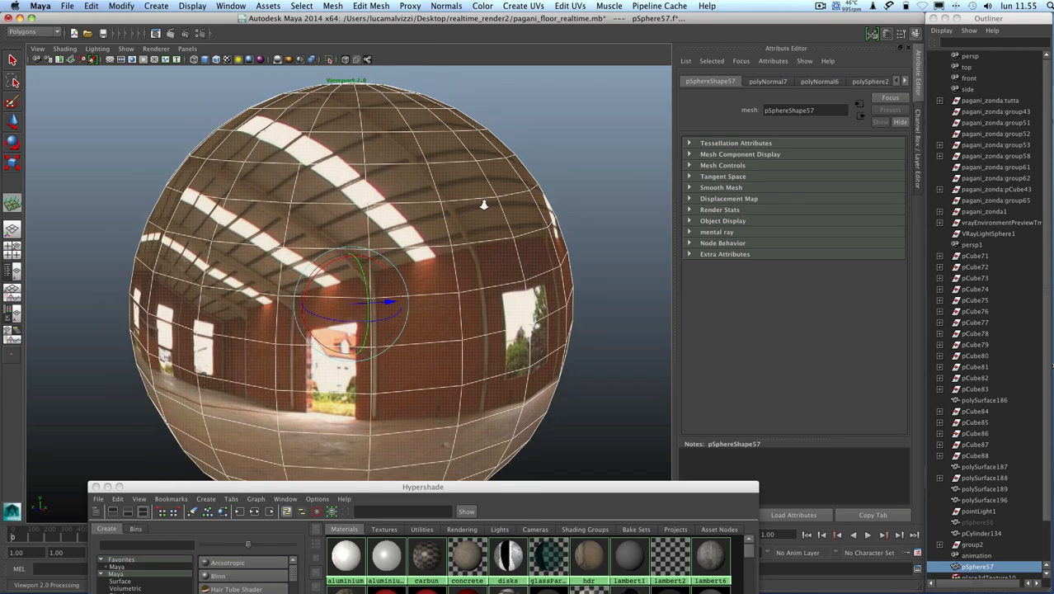
pyautogui.scroll(-5, 483, 205)
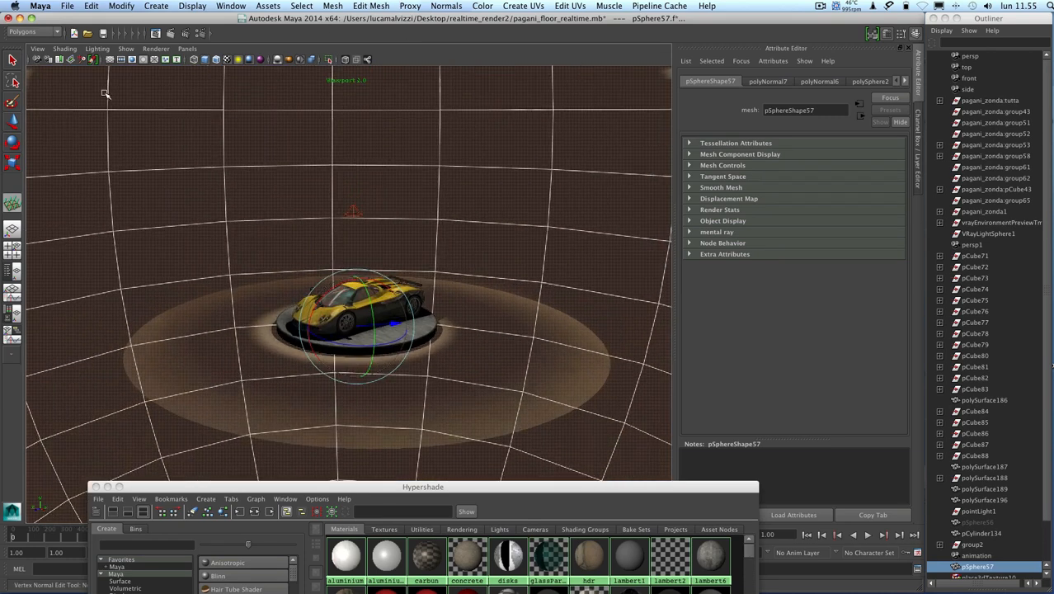
pyautogui.click(460, 4)
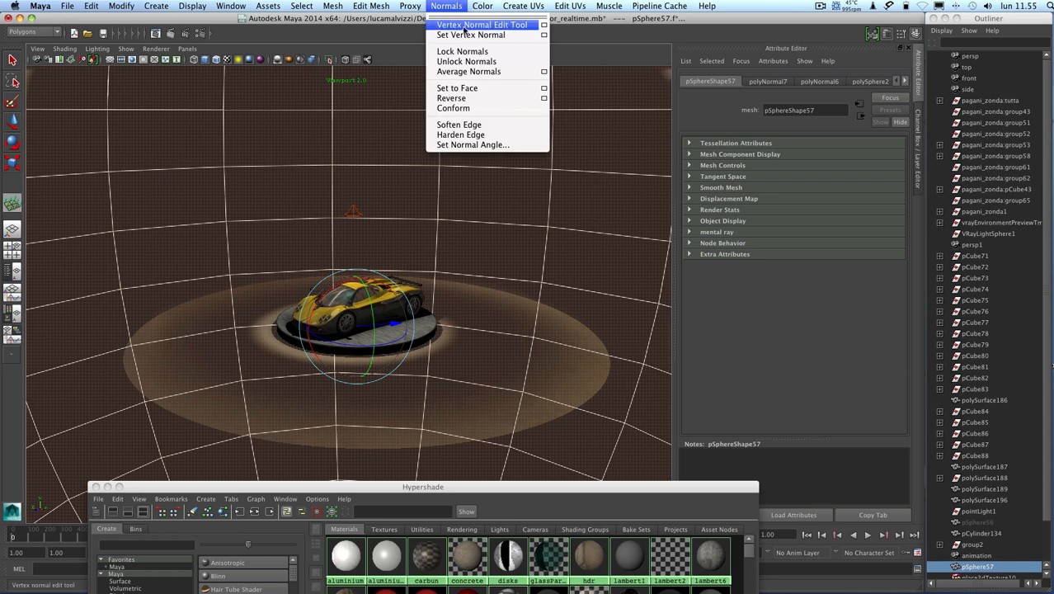
pyautogui.click(464, 25)
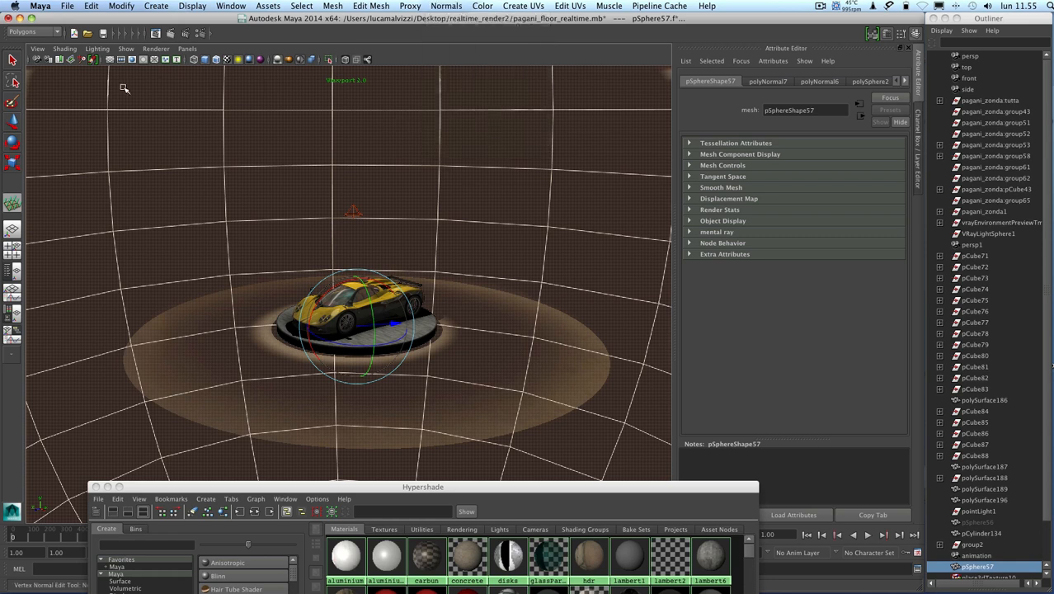
pyautogui.click(14, 119)
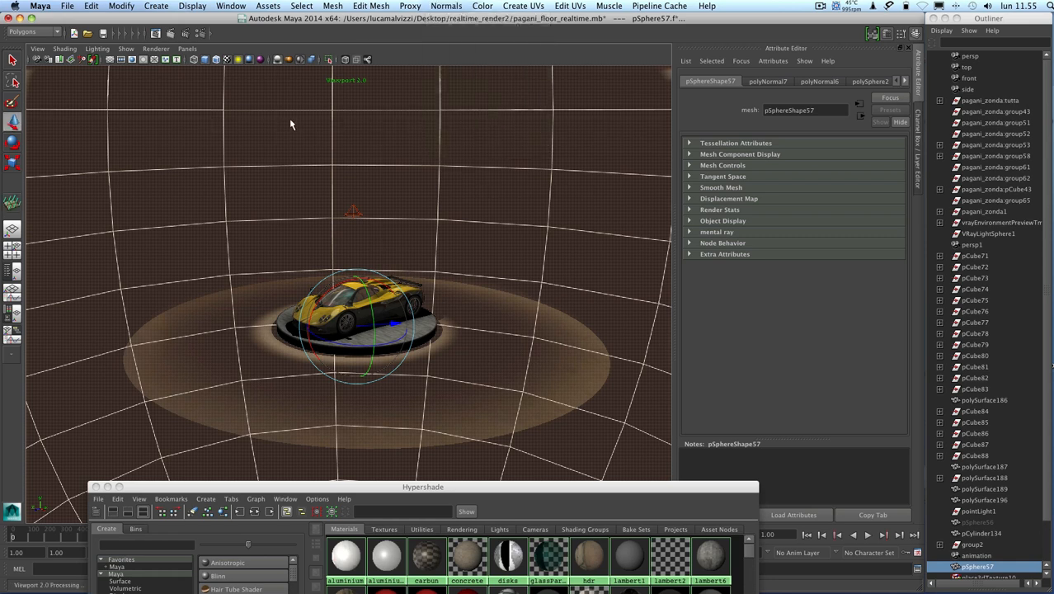
pyautogui.moveTo(283, 120); pyautogui.dragTo(328, 108, button='right')
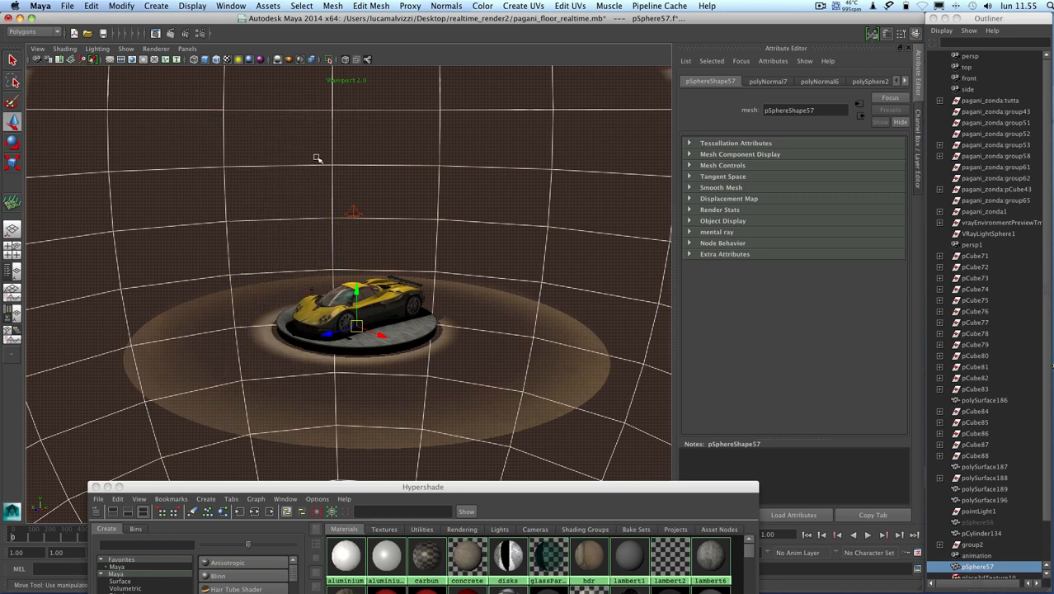
# - Select the environment sphere around the car again and reverse its normals
pyautogui.click(454, 208)
pyautogui.press('f')
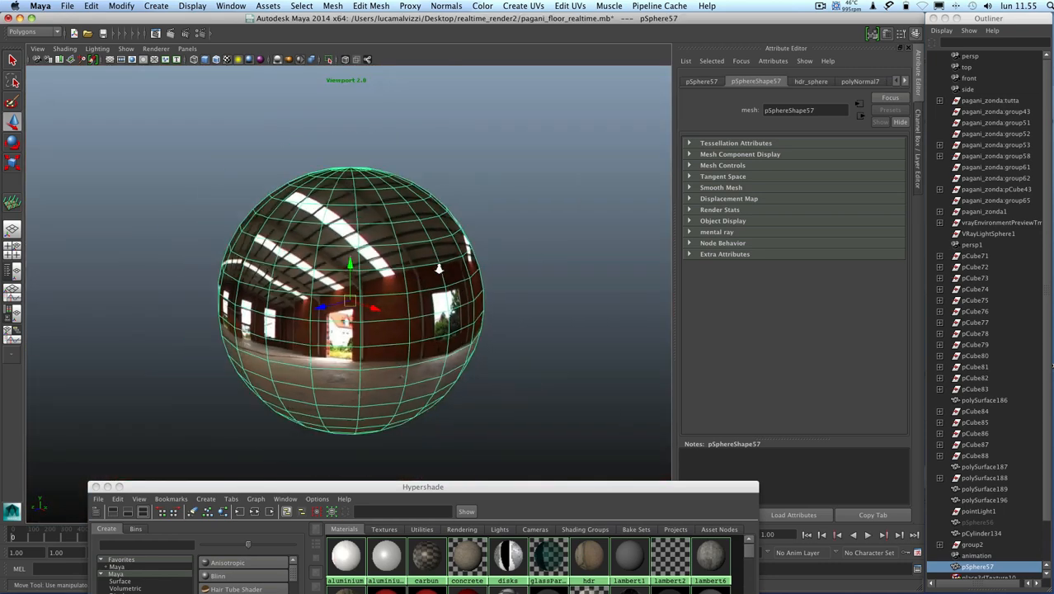
pyautogui.scroll(10, 440, 269)
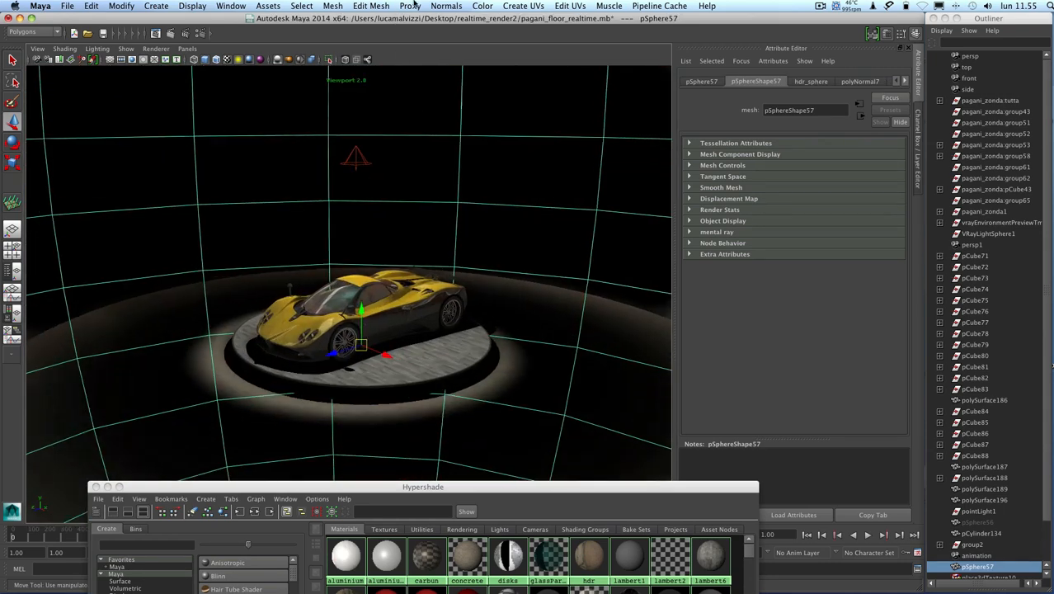
pyautogui.click(445, 6)
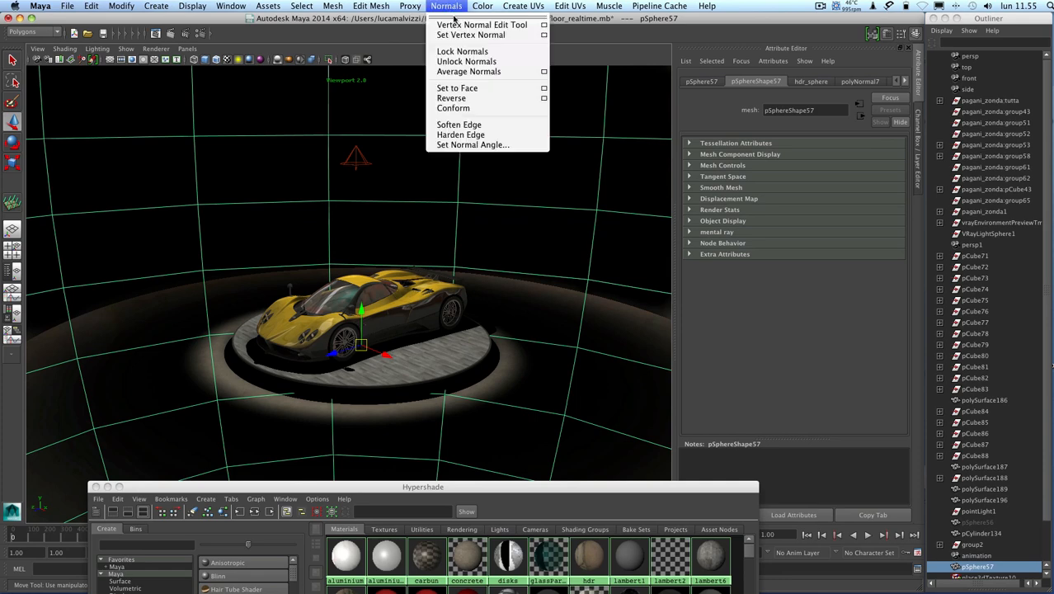
pyautogui.click(485, 98)
pyautogui.rightClick(461, 146)
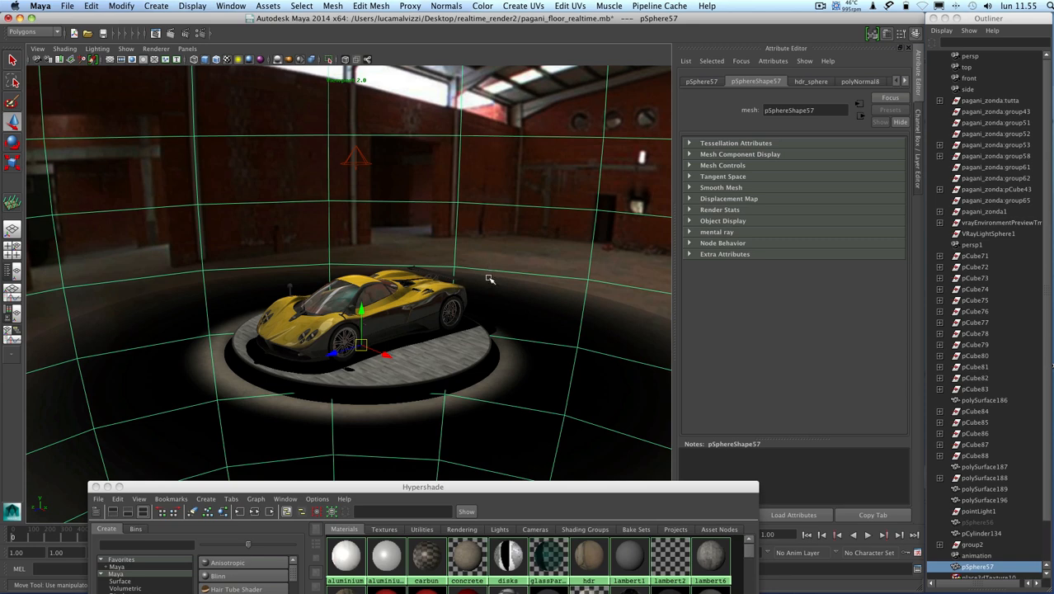
# - Delete the spot light hanging above the car
pyautogui.click(503, 302)
pyautogui.keyDown('alt'); pyautogui.moveTo(515, 252); pyautogui.dragTo(680, 253); pyautogui.keyUp('alt')
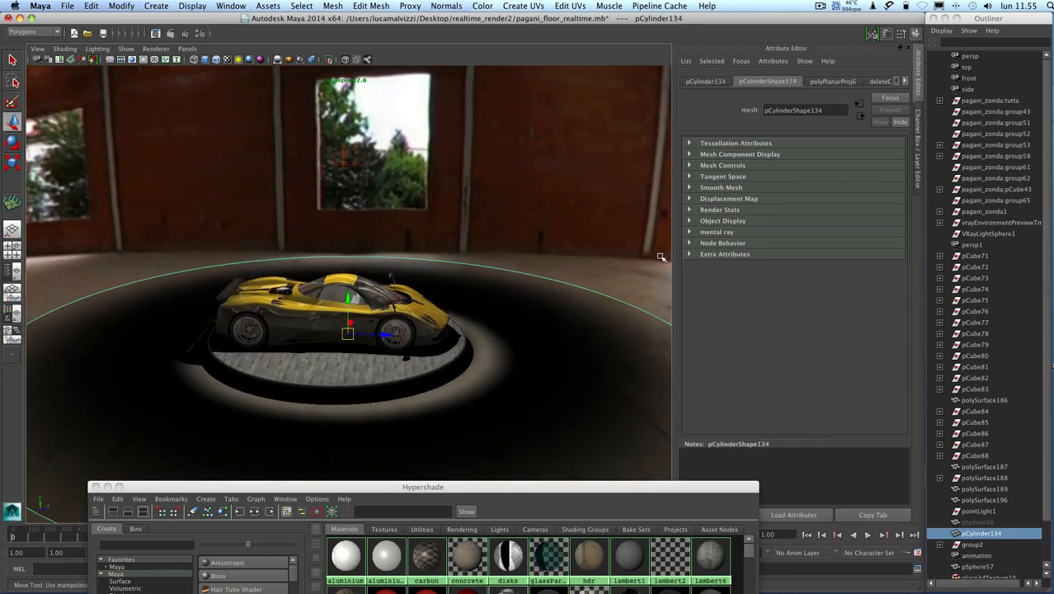
pyautogui.keyDown('alt'); pyautogui.moveTo(516, 269); pyautogui.dragTo(403, 264); pyautogui.keyUp('alt')
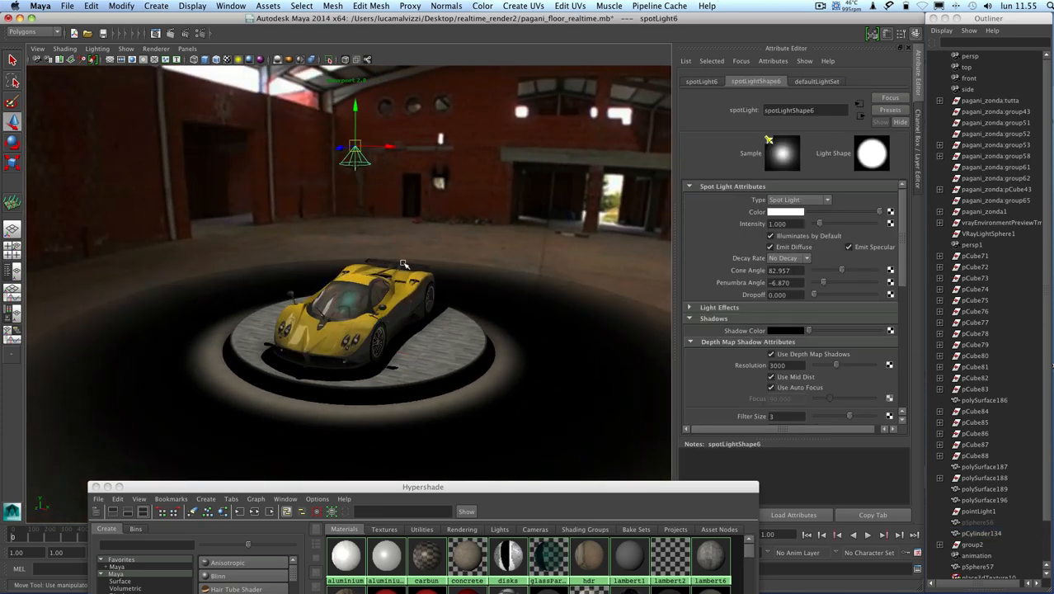
pyautogui.press('Delete')
# - Make the lights display layer visible and move the Hypershade window clear of the viewport
pyautogui.keyDown('alt'); pyautogui.moveTo(403, 264); pyautogui.dragTo(445, 252); pyautogui.keyUp('alt')
pyautogui.scroll(6, 396, 261)
pyautogui.click(918, 161)
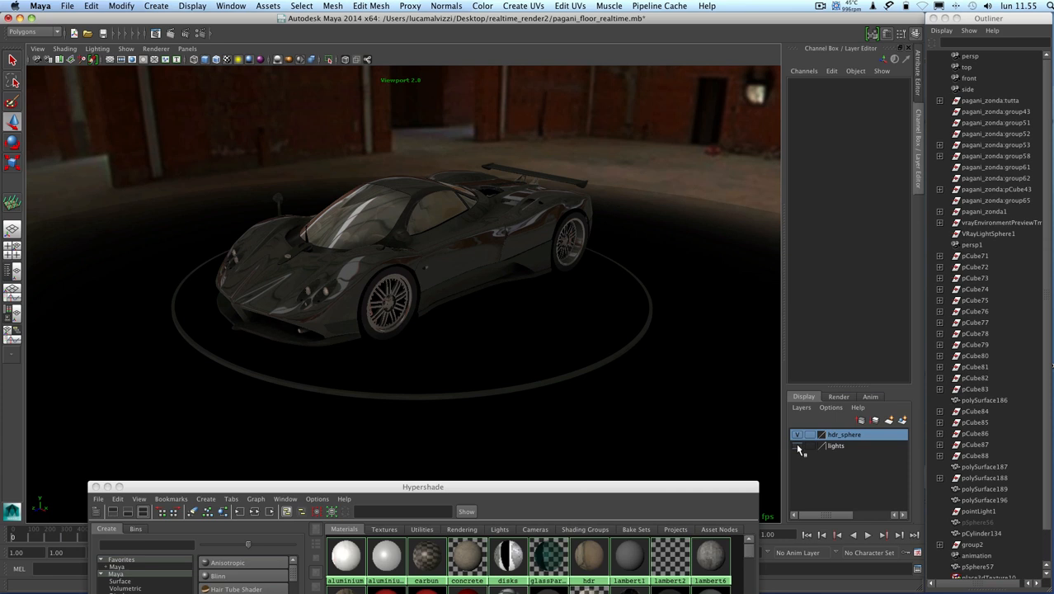
pyautogui.click(797, 446)
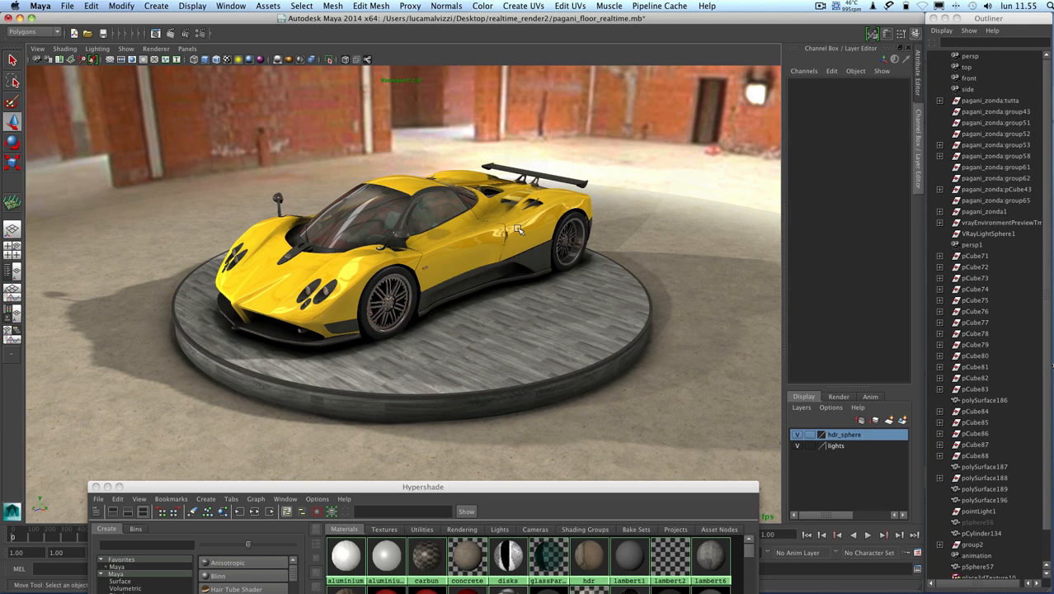
pyautogui.moveTo(425, 493); pyautogui.dragTo(448, 562)
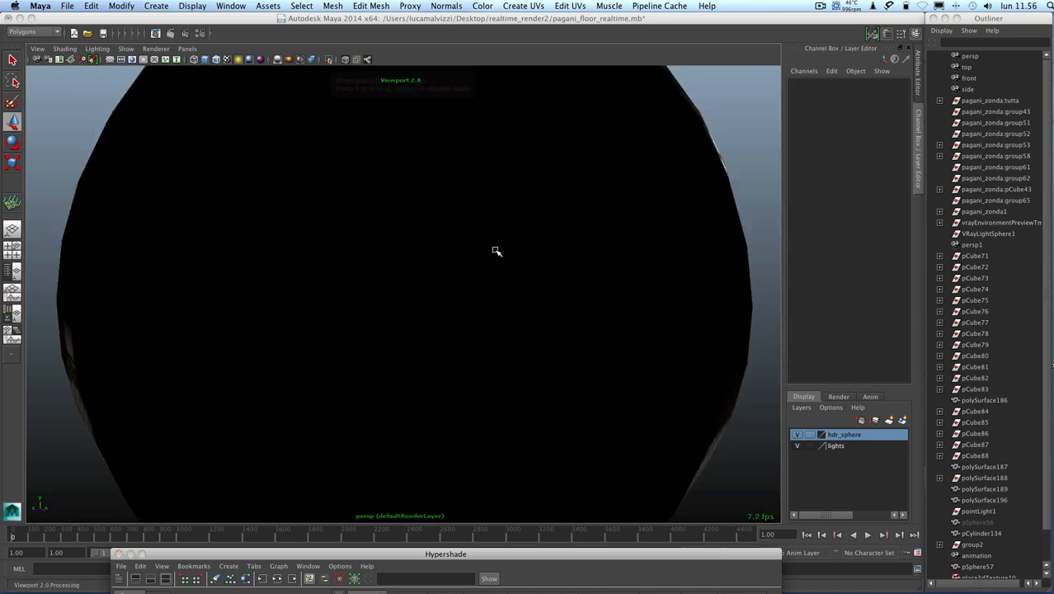
# - Switch the viewport to wireframe and inspect the attributes of the spot lights placed inside the environment sphere
pyautogui.press('4')
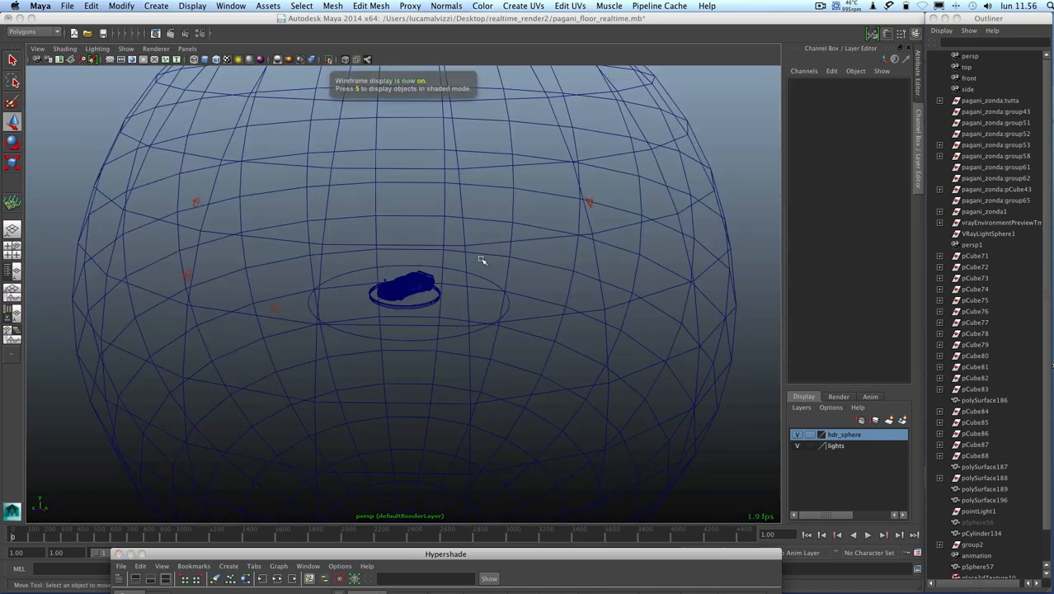
pyautogui.keyDown('alt'); pyautogui.moveTo(418, 243); pyautogui.dragTo(418, 280); pyautogui.keyUp('alt')
pyautogui.click(423, 143)
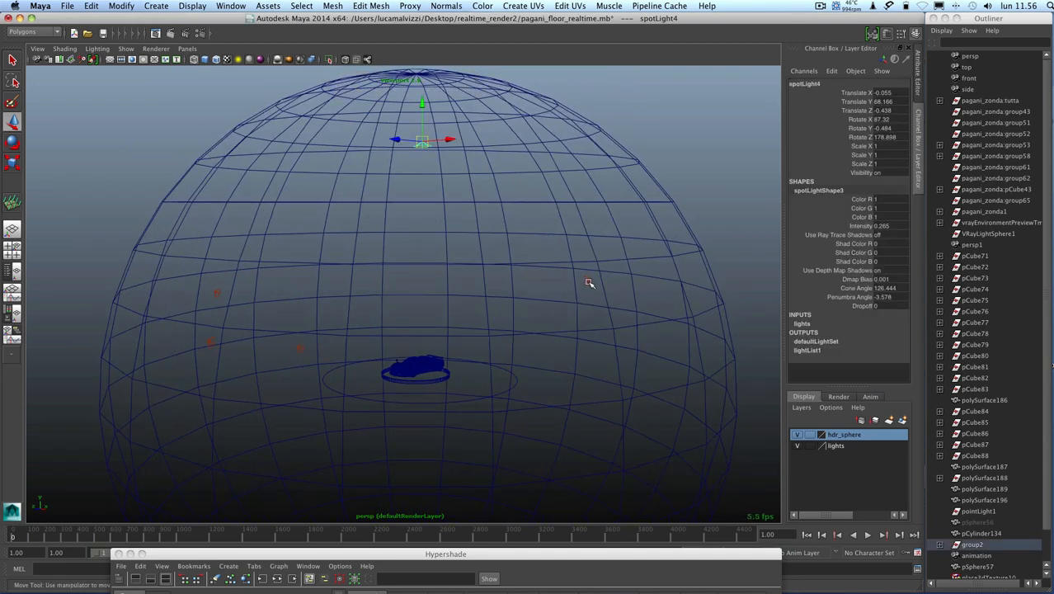
pyautogui.click(918, 82)
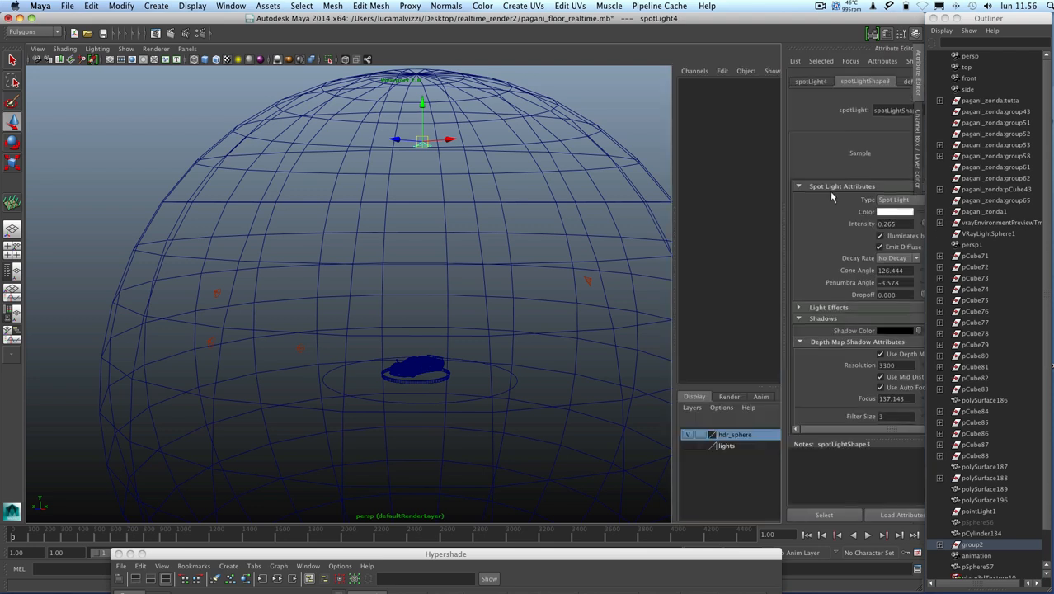
pyautogui.click(508, 283)
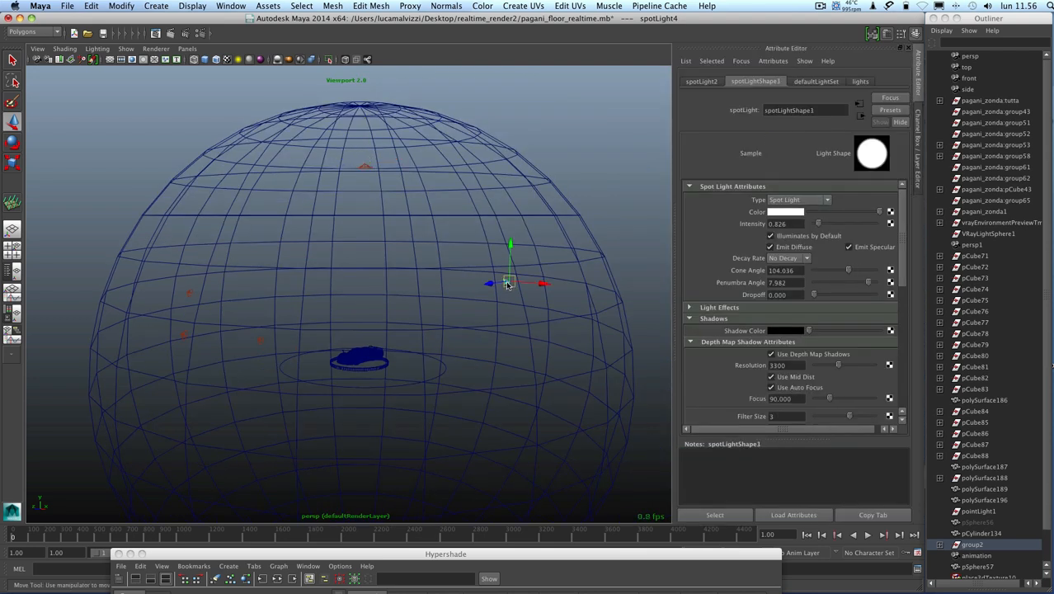
pyautogui.click(262, 341)
pyautogui.keyDown('alt'); pyautogui.moveTo(334, 330); pyautogui.dragTo(325, 298); pyautogui.keyUp('alt')
pyautogui.click(183, 348)
pyautogui.scroll(5, 348, 337)
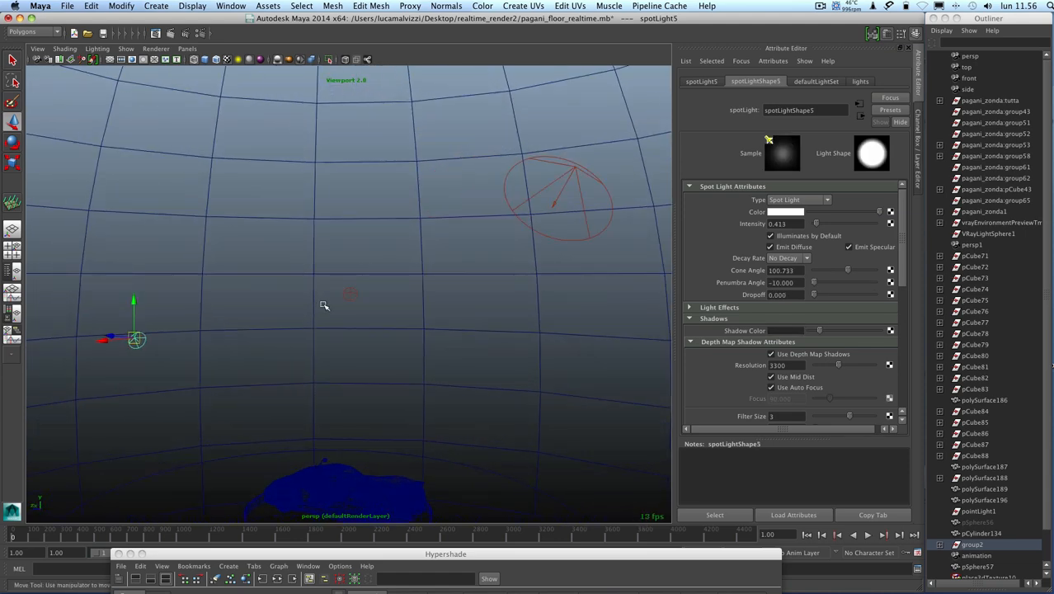
# - Switch the viewport to textured shading and light it with all scene lights
pyautogui.press('6')
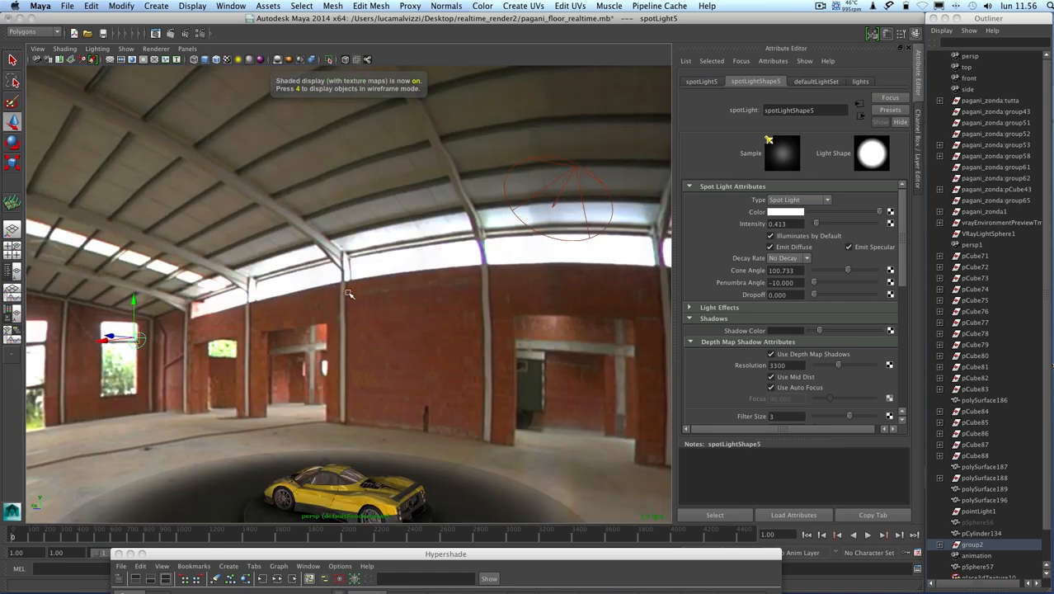
pyautogui.moveTo(348, 293)
pyautogui.keyDown('alt'); pyautogui.mouseDown()
pyautogui.moveTo(303, 273)
pyautogui.moveTo(363, 289)
pyautogui.mouseUp(); pyautogui.keyUp('alt')
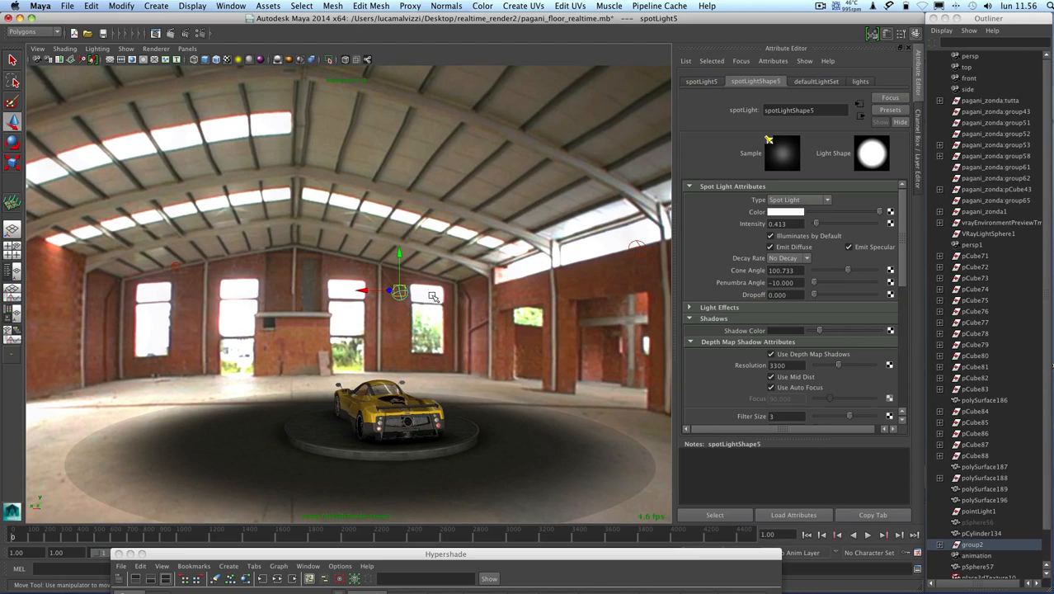
pyautogui.keyDown('alt'); pyautogui.moveTo(538, 284); pyautogui.dragTo(312, 270); pyautogui.keyUp('alt')
pyautogui.keyDown('alt'); pyautogui.moveTo(371, 334); pyautogui.dragTo(569, 331); pyautogui.keyUp('alt')
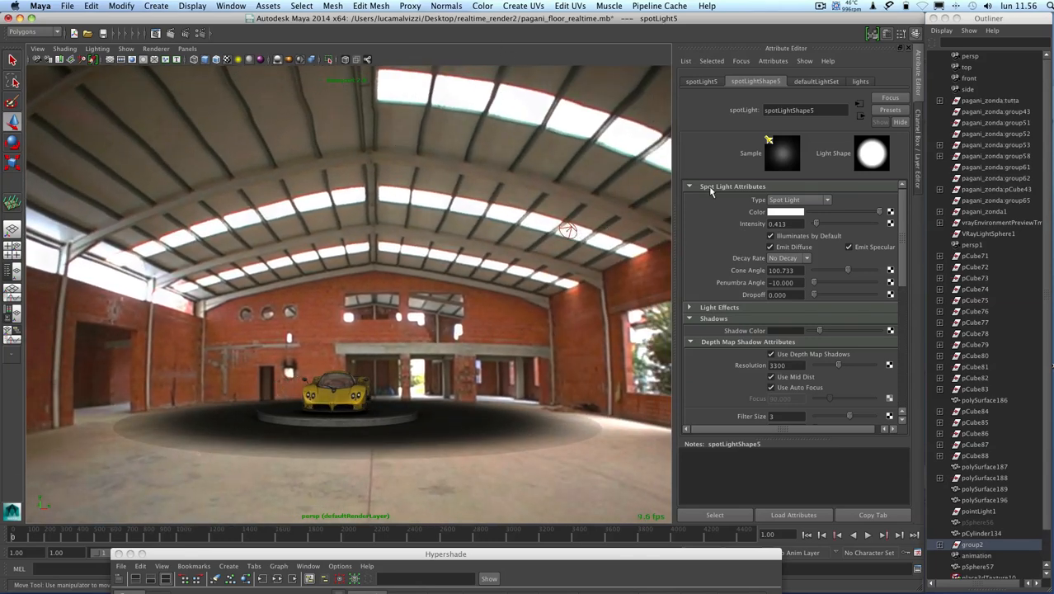
pyautogui.keyDown('alt'); pyautogui.moveTo(390, 319); pyautogui.dragTo(511, 322); pyautogui.keyUp('alt')
pyautogui.click(96, 49)
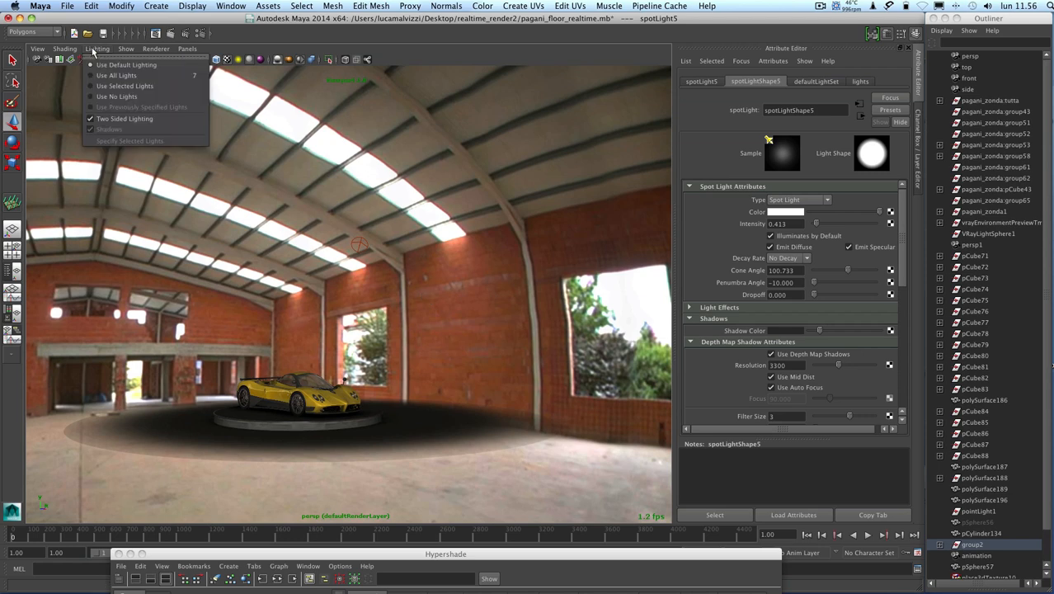
pyautogui.click(98, 74)
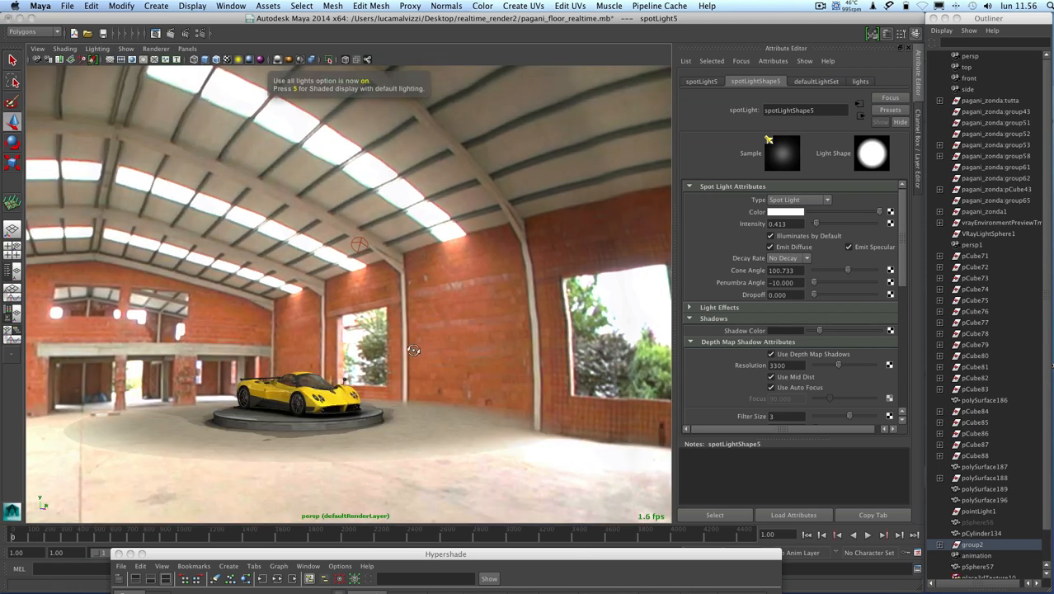
# - Examine the lit car on its platform from several angles and distances
pyautogui.keyDown('alt'); pyautogui.moveTo(413, 350); pyautogui.dragTo(410, 391); pyautogui.keyUp('alt')
pyautogui.scroll(5, 412, 390)
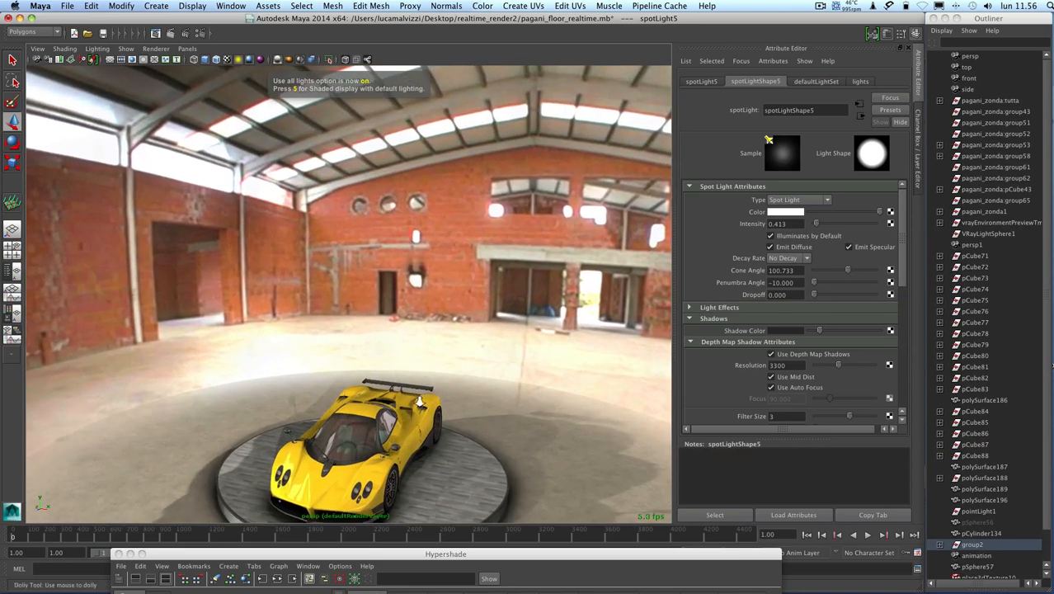
pyautogui.keyDown('alt'); pyautogui.moveTo(412, 390); pyautogui.dragTo(411, 277, button='middle'); pyautogui.keyUp('alt')
pyautogui.keyDown('alt'); pyautogui.moveTo(411, 277); pyautogui.dragTo(370, 314); pyautogui.keyUp('alt')
pyautogui.scroll(5, 364, 313)
pyautogui.scroll(-5, 370, 314)
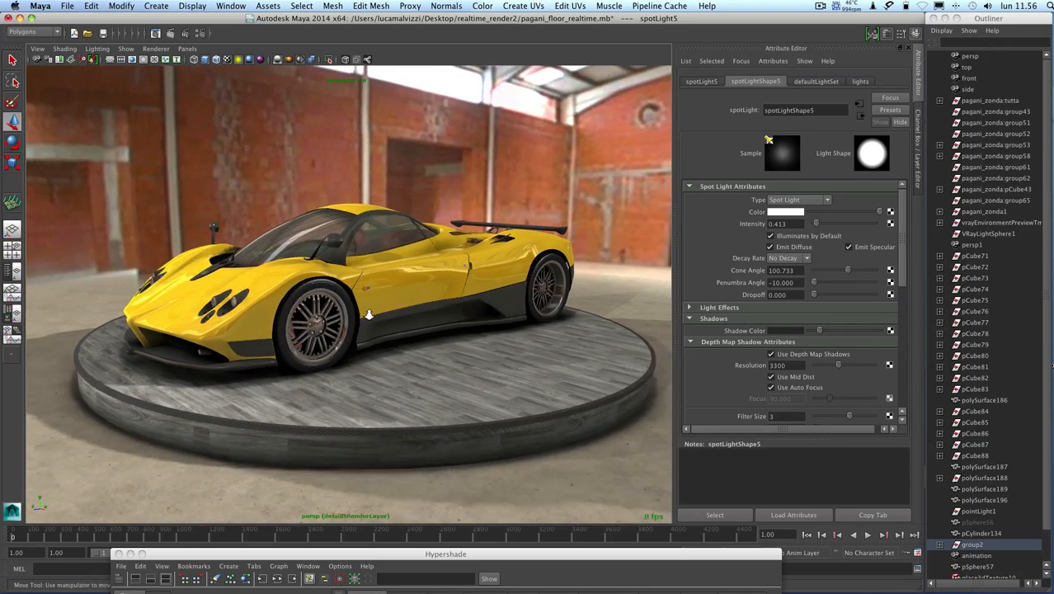
pyautogui.scroll(3, 401, 325)
pyautogui.scroll(2, 401, 325)
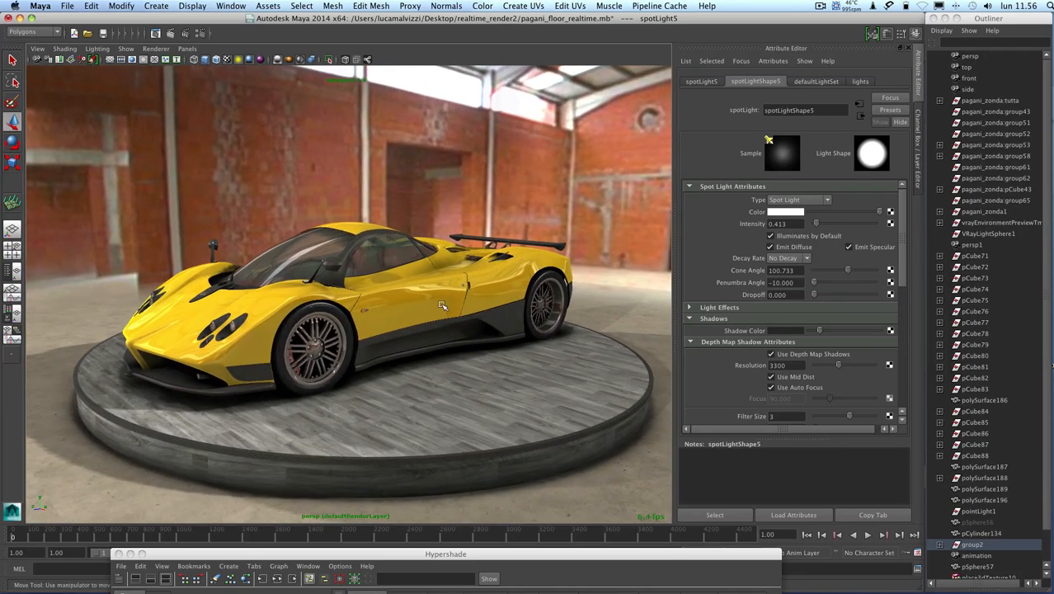
# - Select the car's front body panel and open the attributes of its car paint material
pyautogui.click(407, 288)
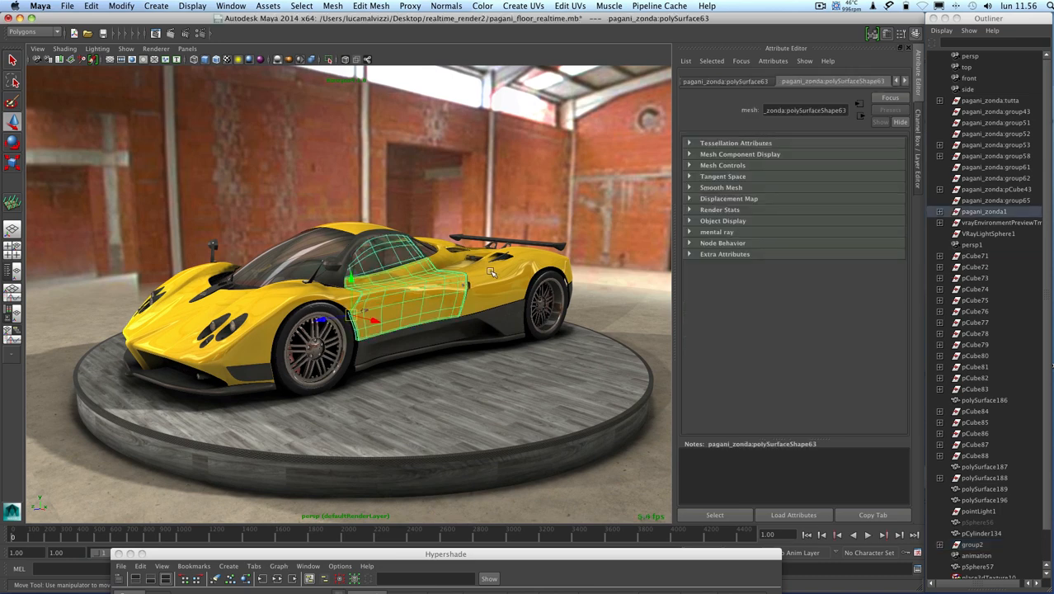
pyautogui.click(263, 299)
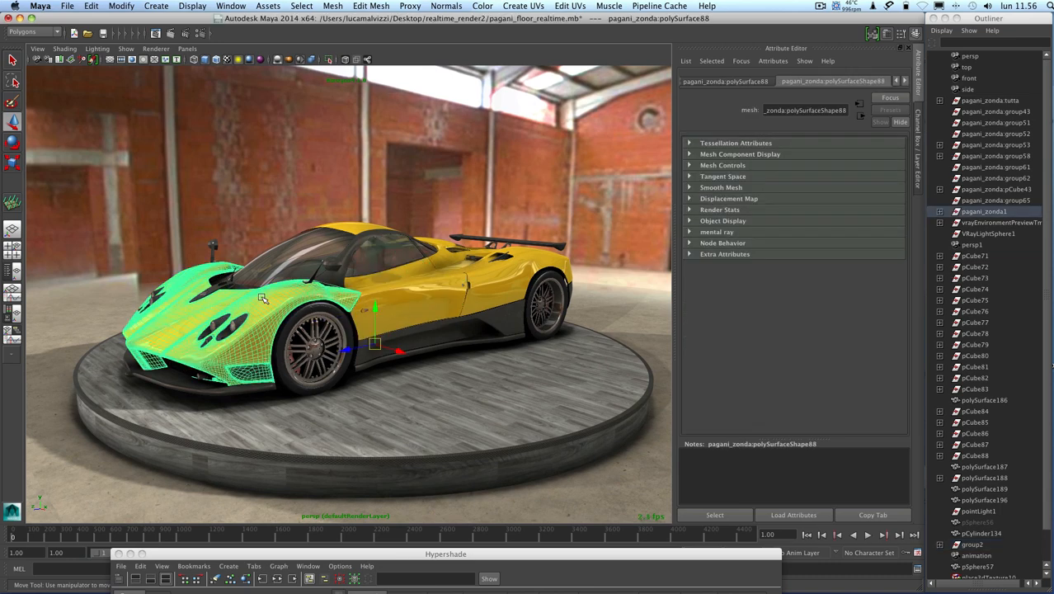
pyautogui.rightClick(262, 298)
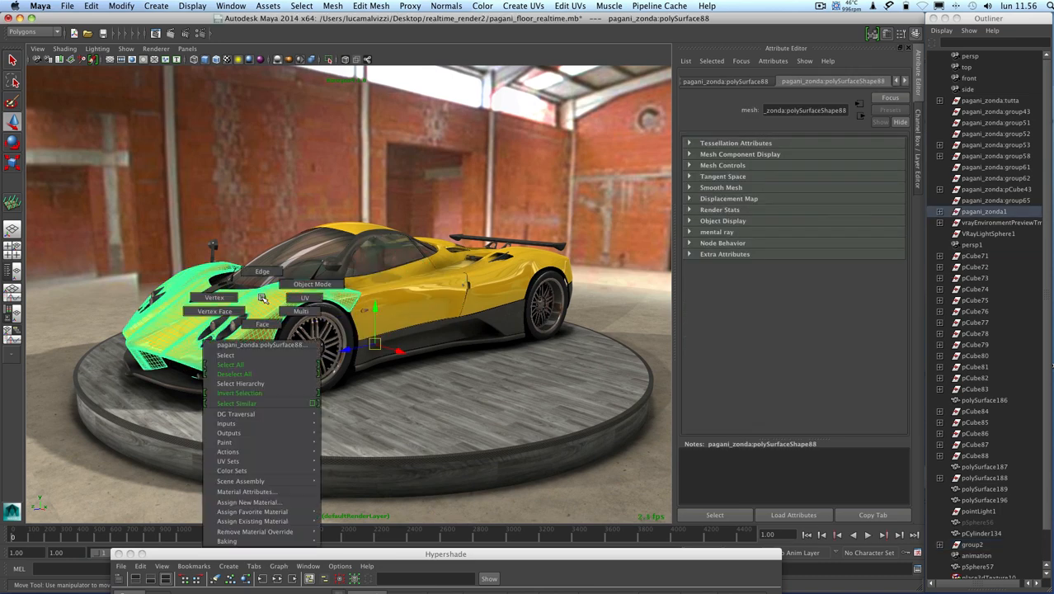
pyautogui.click(247, 491)
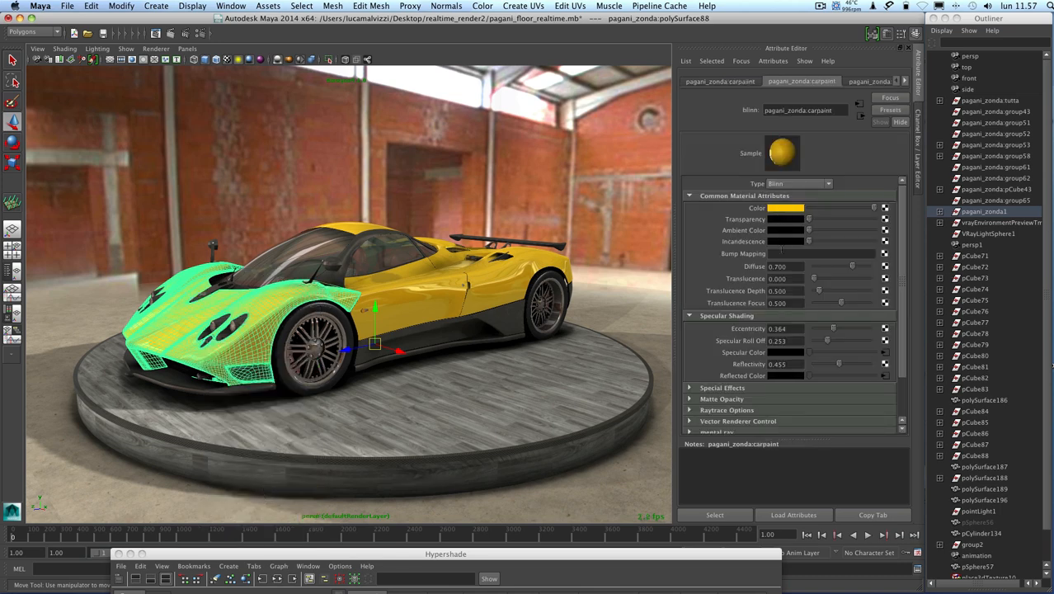
# - Graph the car paint material's network in the Hypershade and inspect its environment ball and the connected file texture
pyautogui.moveTo(561, 566); pyautogui.dragTo(458, 122)
pyautogui.rightClick(384, 275)
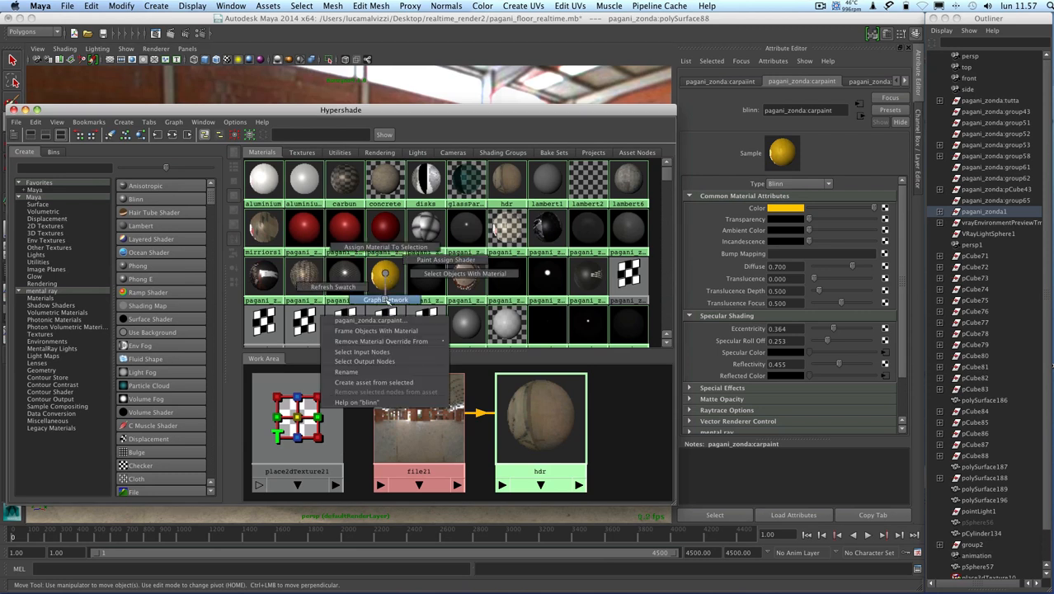
pyautogui.click(386, 300)
pyautogui.click(436, 427)
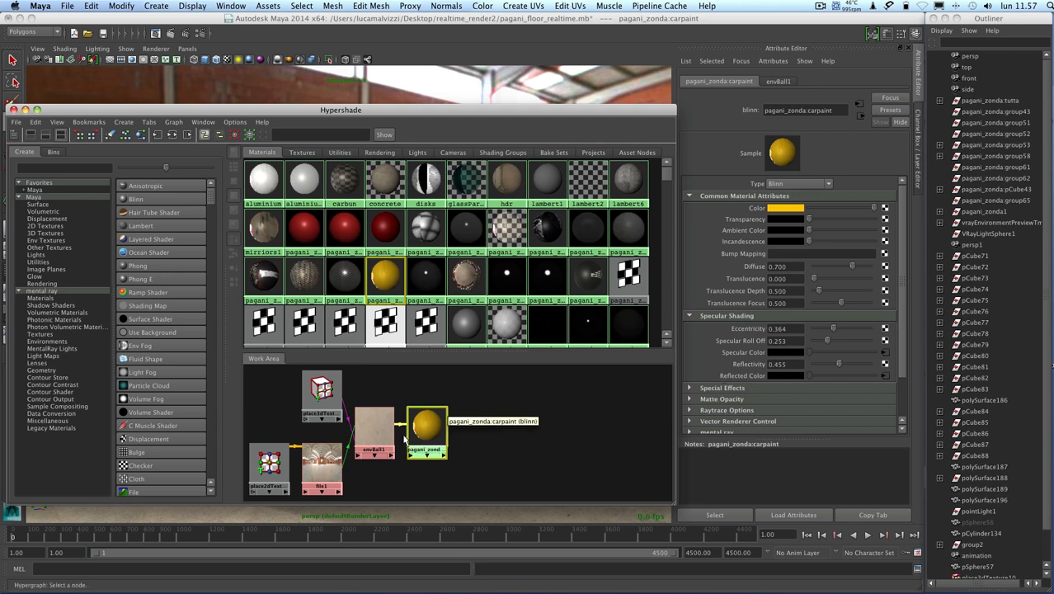
pyautogui.click(371, 425)
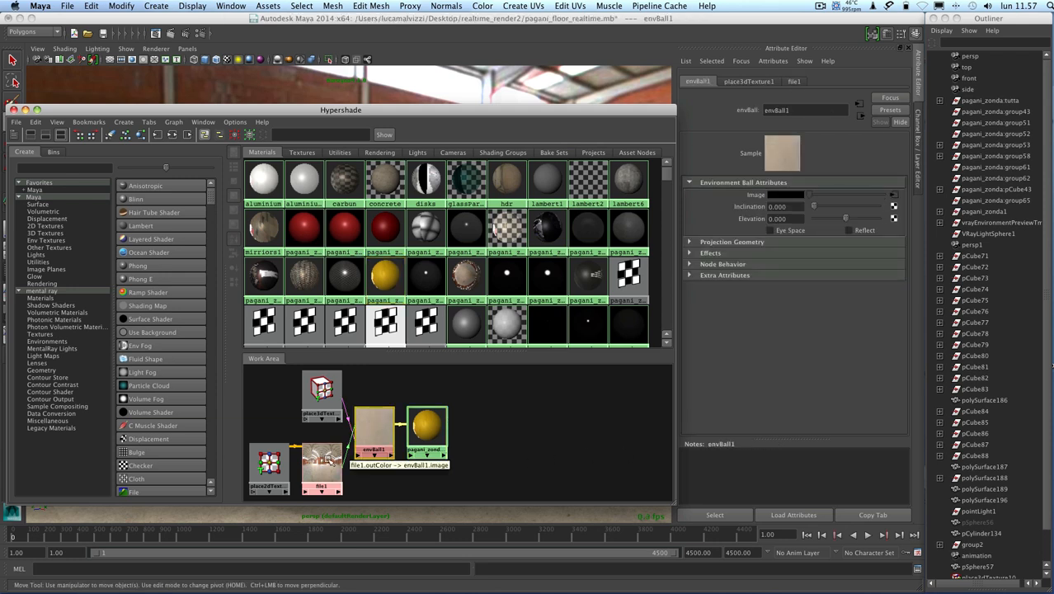
pyautogui.click(334, 466)
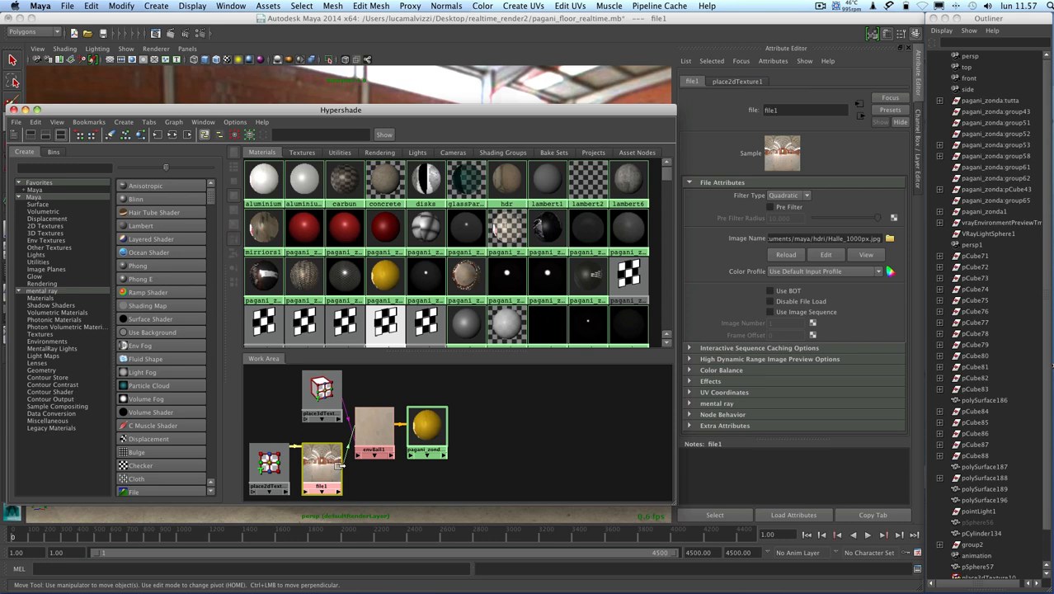
pyautogui.click(373, 429)
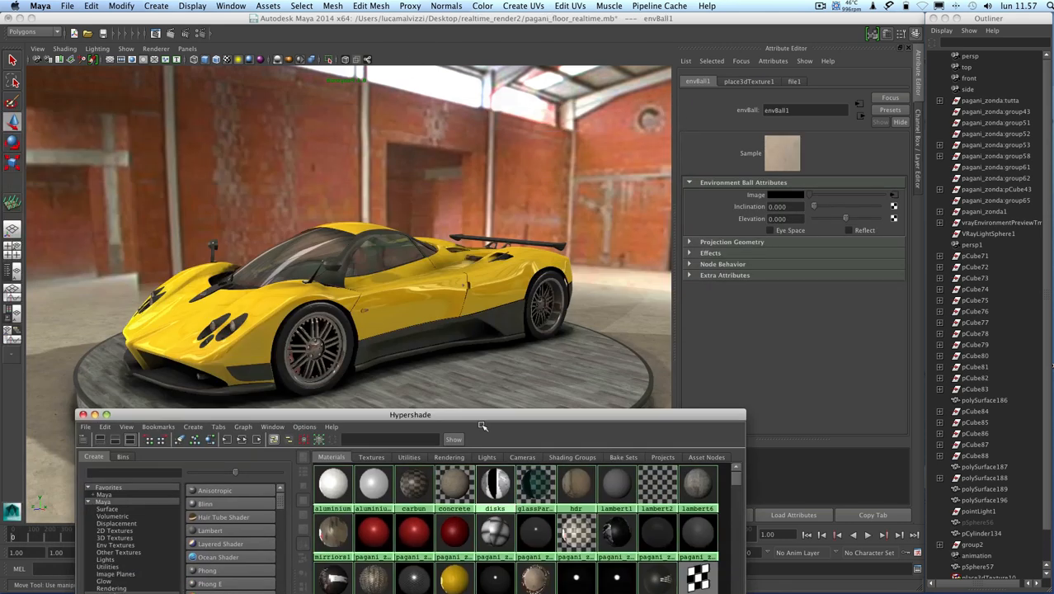
pyautogui.moveTo(410, 109); pyautogui.dragTo(494, 545)
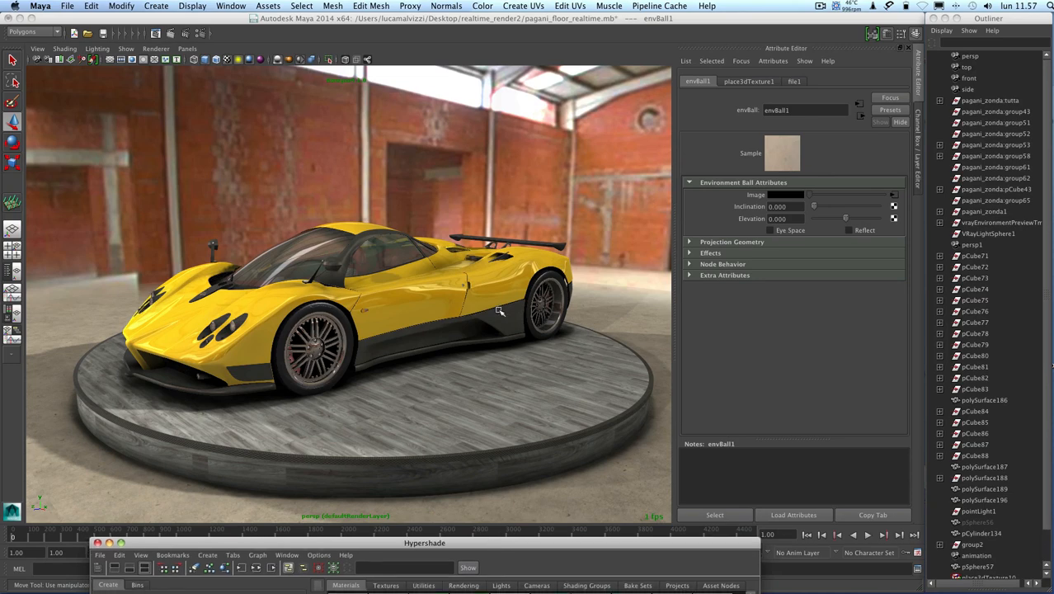
# - Play the car's animation in the viewport, stop it and return to the first frame
pyautogui.keyDown('alt'); pyautogui.moveTo(488, 244); pyautogui.dragTo(462, 249); pyautogui.keyUp('alt')
pyautogui.keyDown('alt'); pyautogui.moveTo(408, 317); pyautogui.dragTo(395, 309, button='middle'); pyautogui.keyUp('alt')
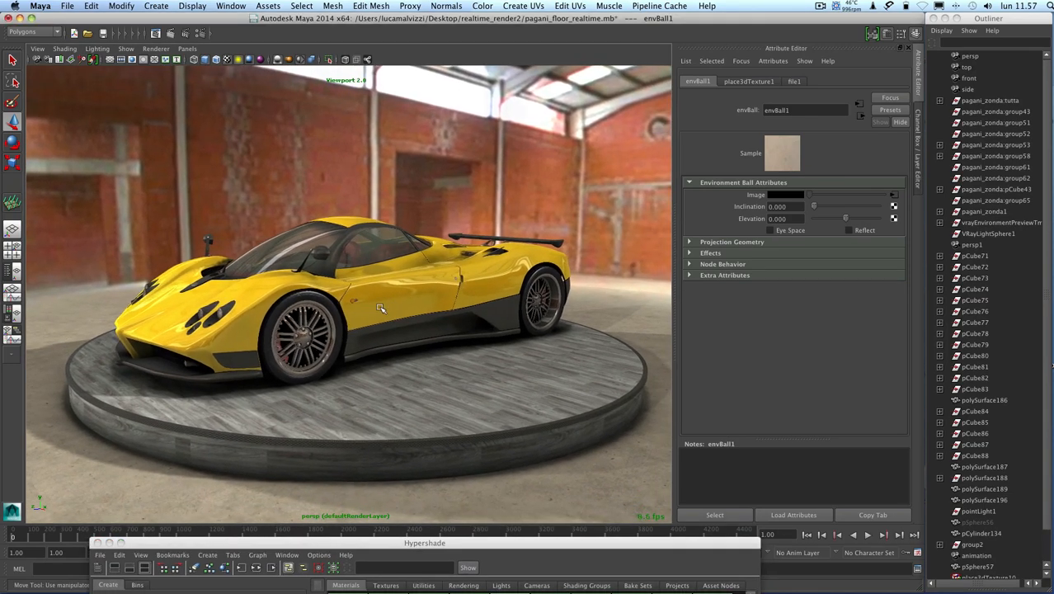
pyautogui.keyDown('alt'); pyautogui.moveTo(382, 308); pyautogui.dragTo(384, 315); pyautogui.keyUp('alt')
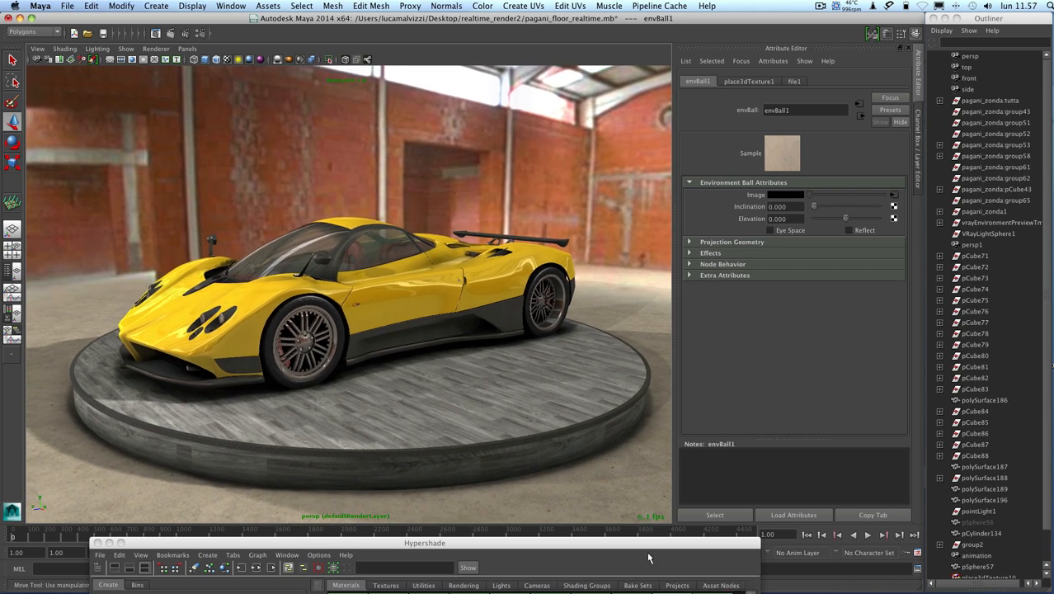
pyautogui.moveTo(645, 547); pyautogui.dragTo(658, 586)
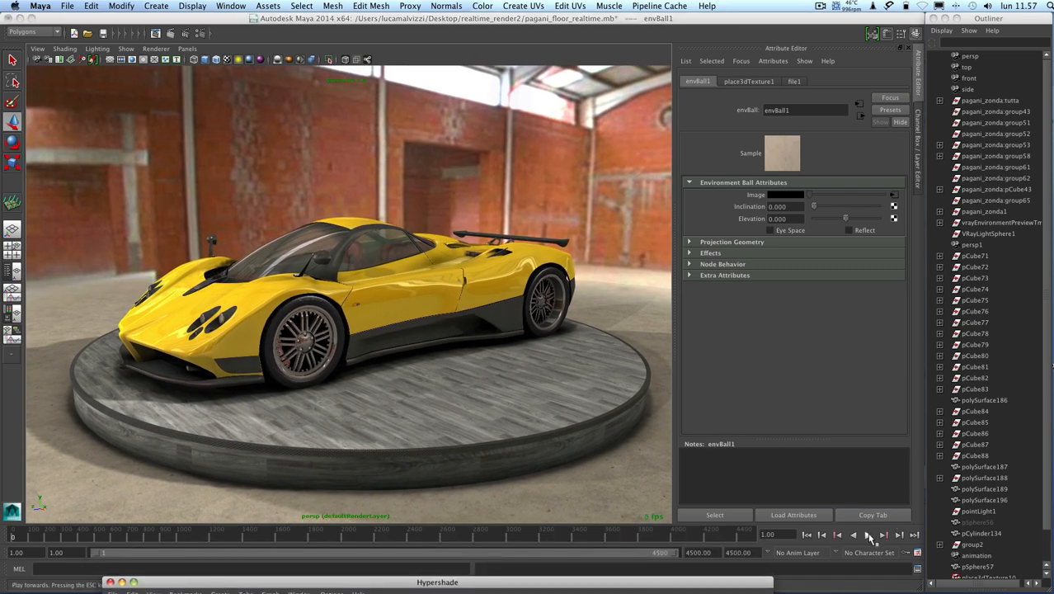
pyautogui.click(868, 535)
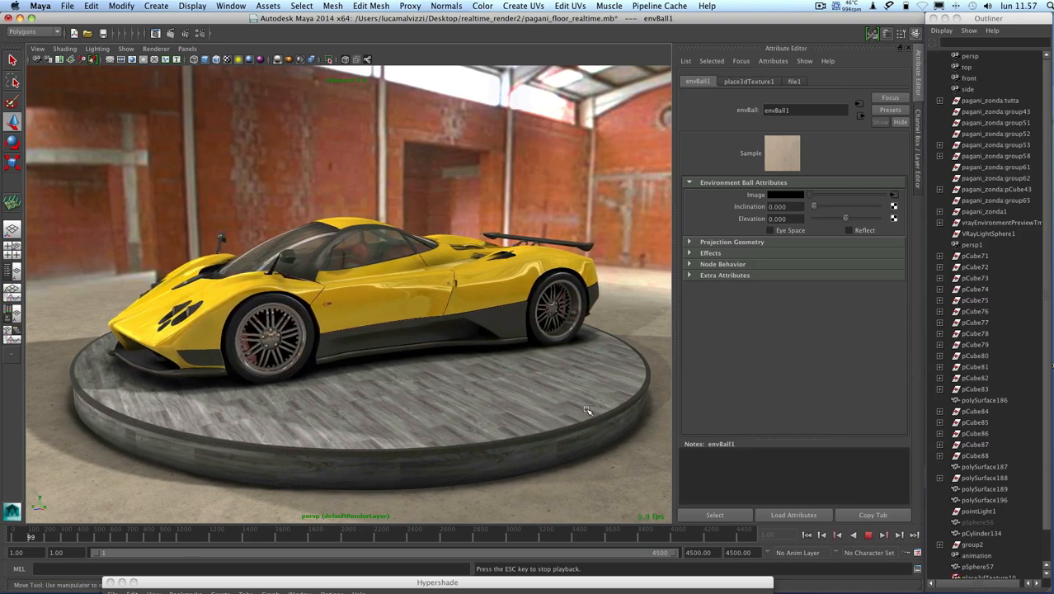
pyautogui.press('Escape')
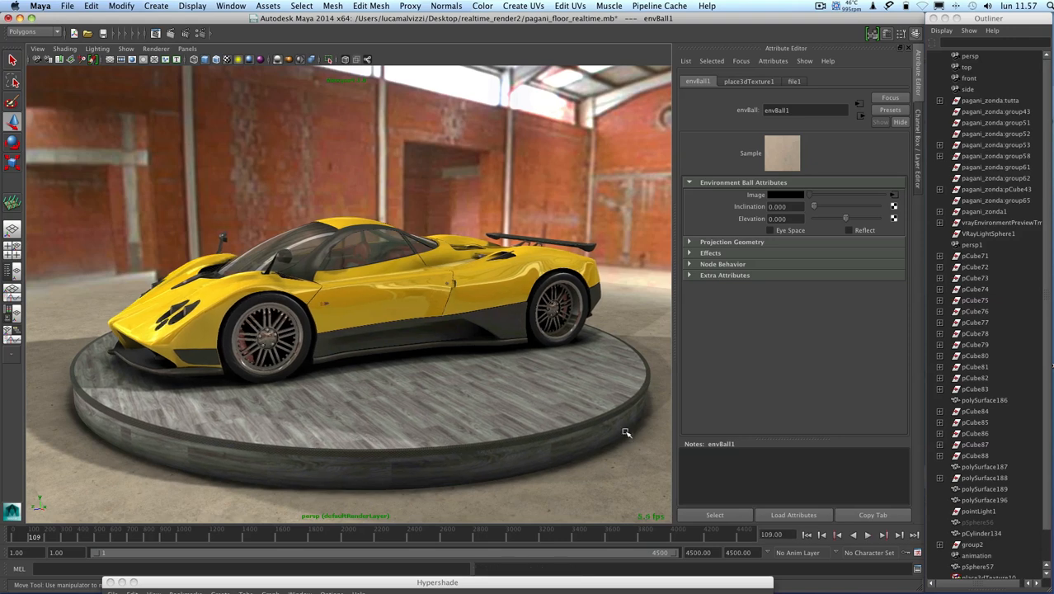
pyautogui.click(809, 535)
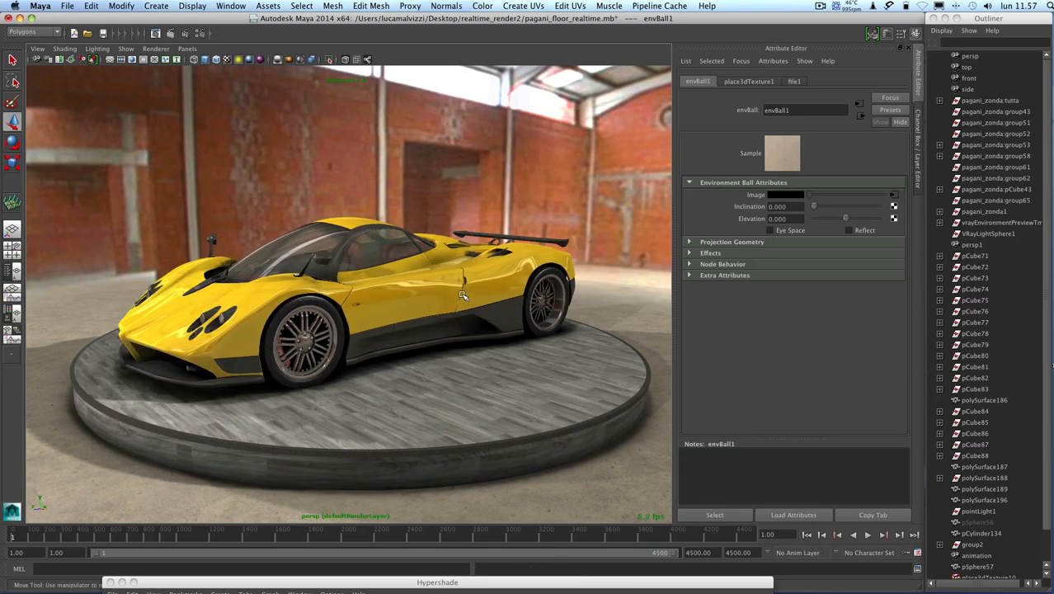
# - Select the round floor surface surrounding the platform and open the attributes of its concrete material
pyautogui.keyDown('alt'); pyautogui.moveTo(470, 325); pyautogui.dragTo(440, 328); pyautogui.keyUp('alt')
pyautogui.scroll(-5, 440, 327)
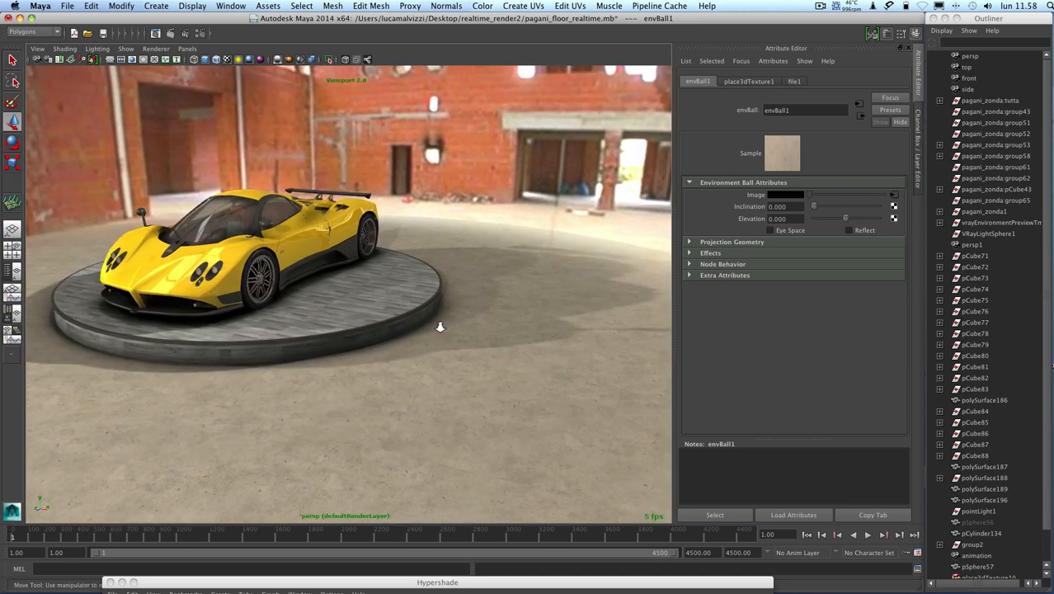
pyautogui.click(508, 381)
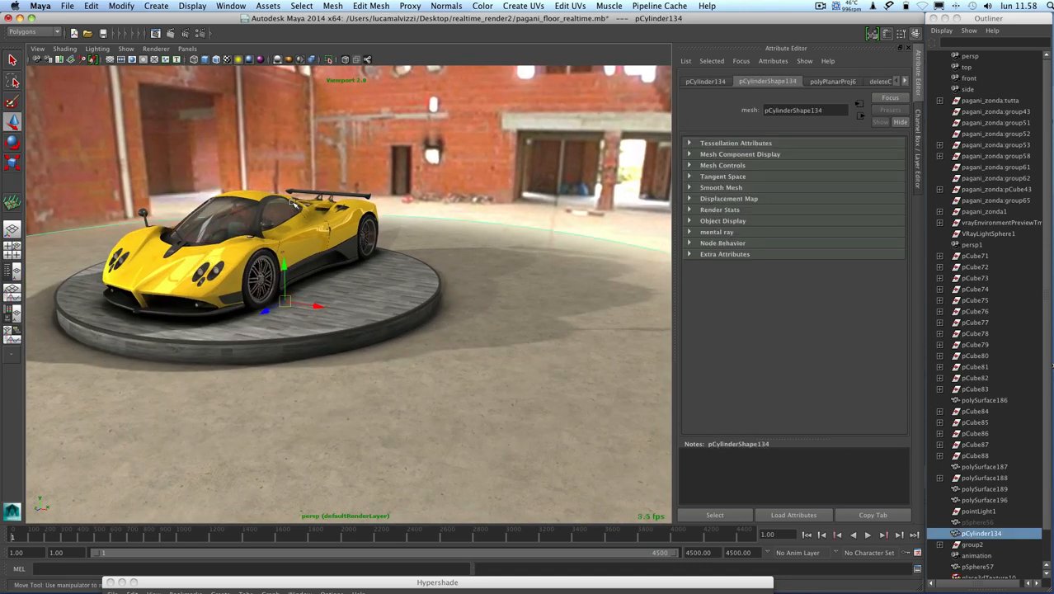
pyautogui.keyDown('alt'); pyautogui.moveTo(323, 331); pyautogui.dragTo(289, 329); pyautogui.keyUp('alt')
pyautogui.keyDown('alt'); pyautogui.moveTo(289, 329); pyautogui.dragTo(341, 328, button='middle'); pyautogui.keyUp('alt')
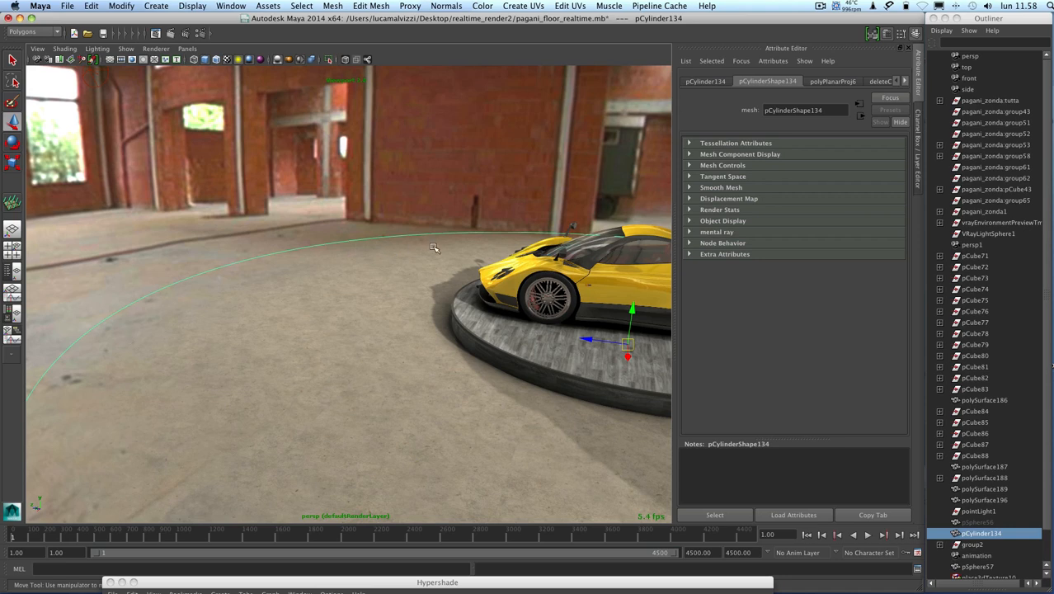
pyautogui.moveTo(357, 300); pyautogui.dragTo(389, 490, button='right')
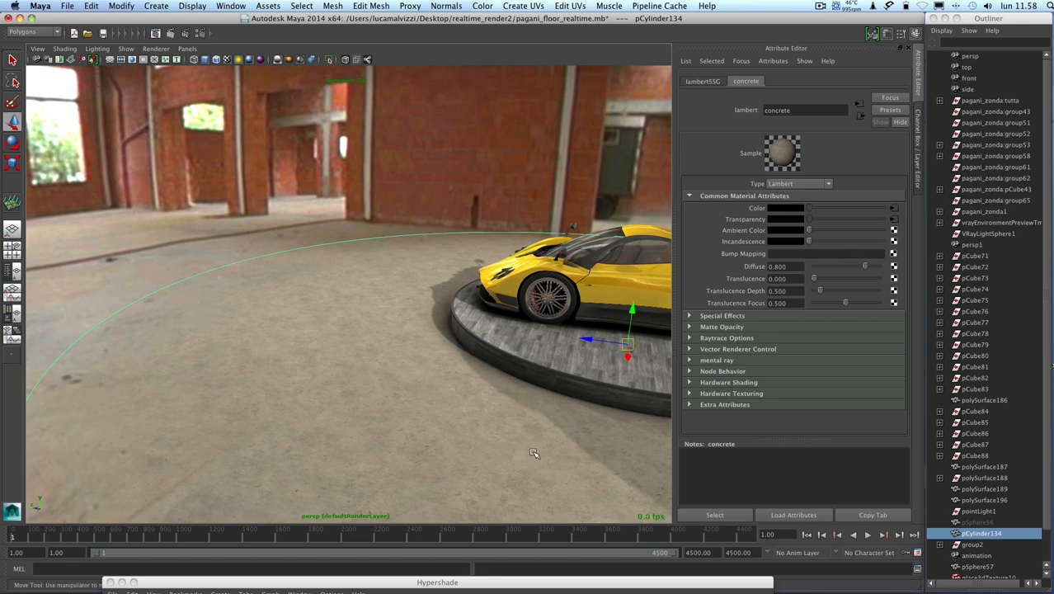
# - Open the file texture connected to the concrete material's transparency and view its image, trasparency.jpg
pyautogui.keyDown('alt'); pyautogui.moveTo(534, 454); pyautogui.dragTo(471, 300, button='middle'); pyautogui.keyUp('alt')
pyautogui.keyDown('alt'); pyautogui.moveTo(462, 328); pyautogui.dragTo(494, 200); pyautogui.keyUp('alt')
pyautogui.keyDown('alt'); pyautogui.moveTo(486, 210); pyautogui.dragTo(433, 308, button='middle'); pyautogui.keyUp('alt')
pyautogui.keyDown('alt'); pyautogui.moveTo(418, 306); pyautogui.dragTo(329, 262); pyautogui.keyUp('alt')
pyautogui.keyDown('alt'); pyautogui.moveTo(333, 261); pyautogui.dragTo(355, 181, button='middle'); pyautogui.keyUp('alt')
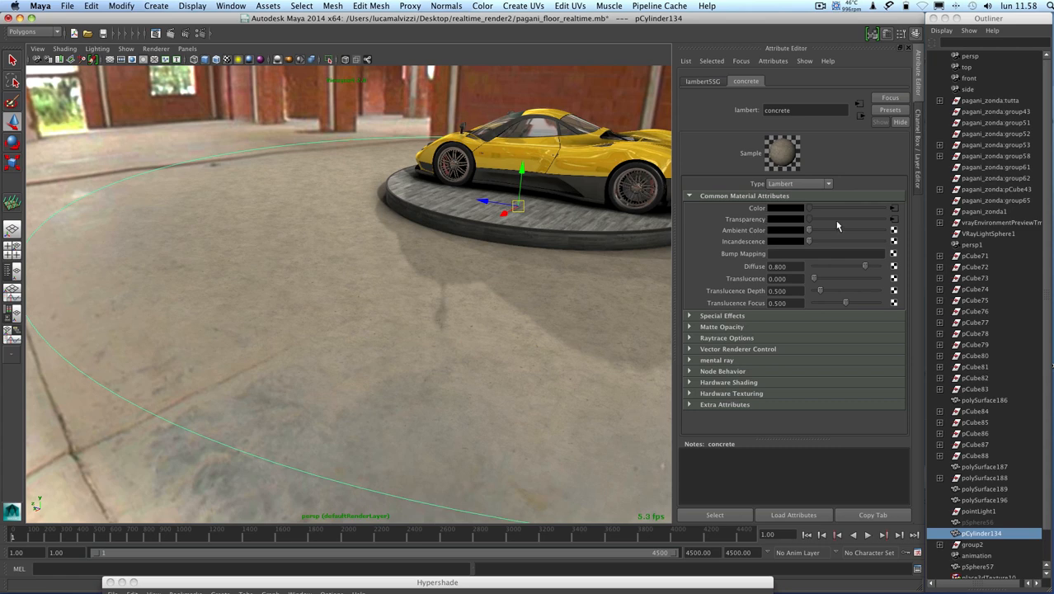
pyautogui.click(894, 221)
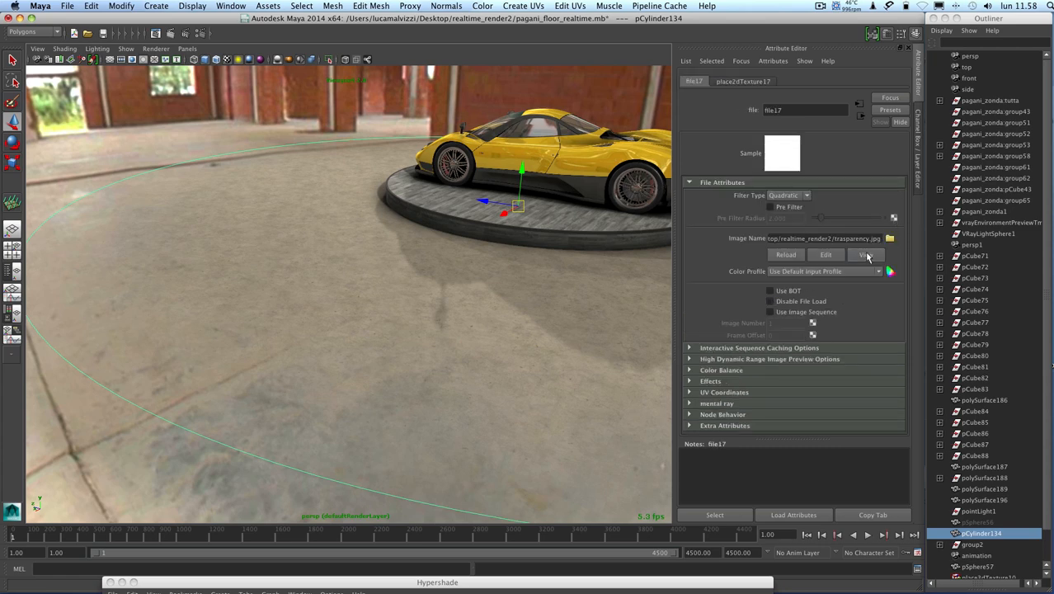
pyautogui.click(865, 255)
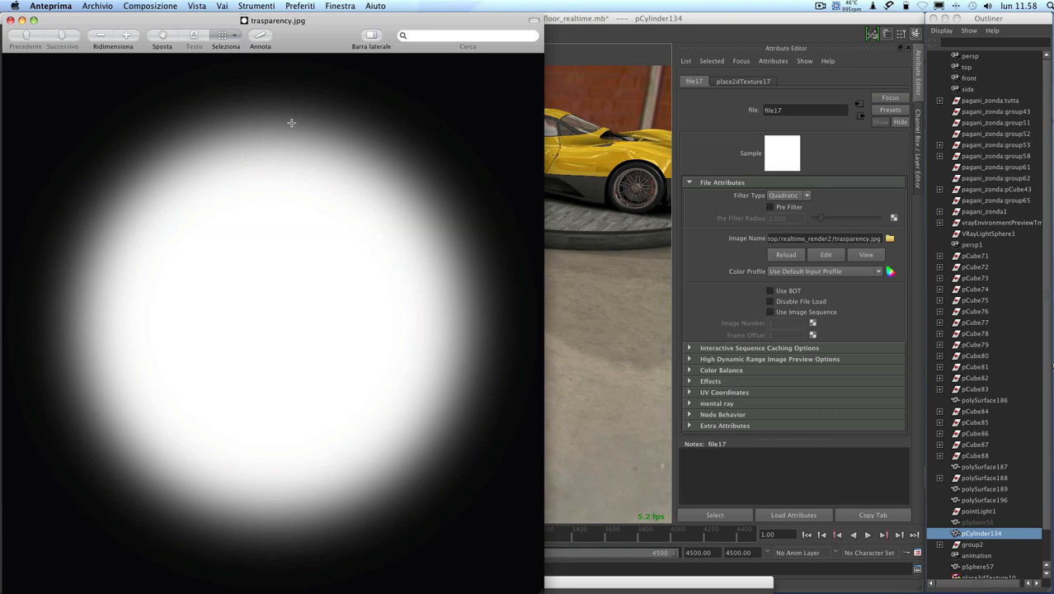
pyautogui.click(10, 20)
# - Examine how the floor's edge blends into the environment and how the car's shadow falls on it, from several angles
pyautogui.click(424, 287)
pyautogui.keyDown('alt'); pyautogui.moveTo(425, 287); pyautogui.dragTo(522, 292); pyautogui.keyUp('alt')
pyautogui.keyDown('alt'); pyautogui.moveTo(440, 294); pyautogui.dragTo(216, 325, button='middle'); pyautogui.keyUp('alt')
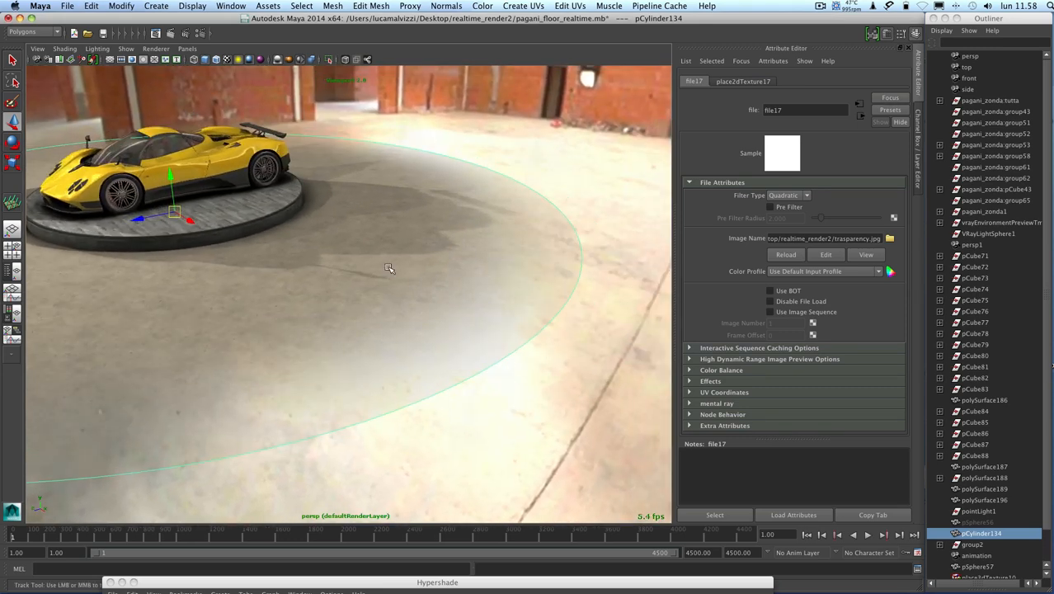
pyautogui.keyDown('alt'); pyautogui.moveTo(388, 268); pyautogui.dragTo(372, 252); pyautogui.keyUp('alt')
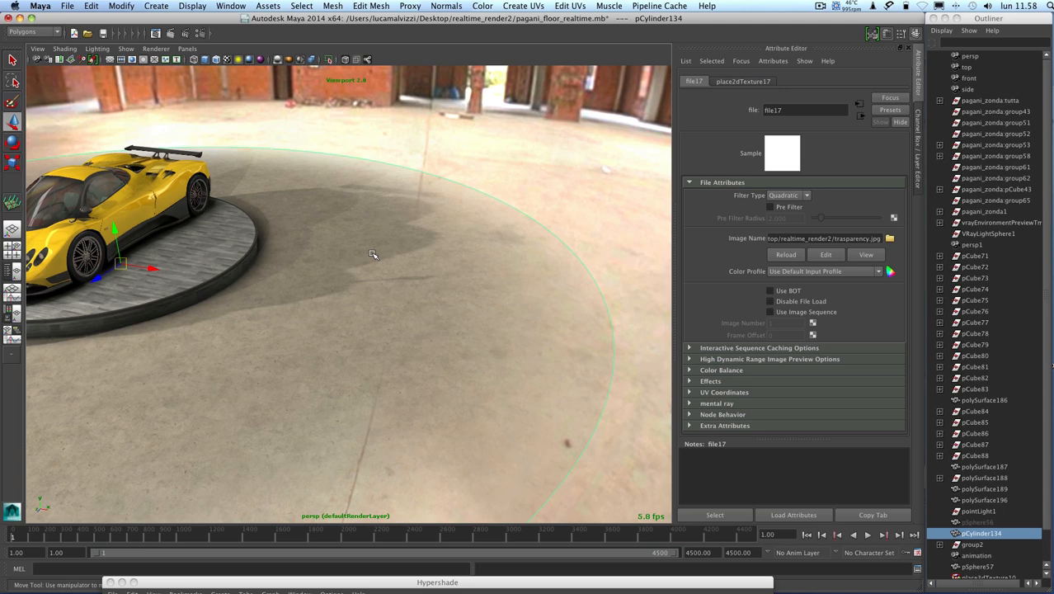
pyautogui.keyDown('alt'); pyautogui.moveTo(367, 275); pyautogui.dragTo(395, 385); pyautogui.keyUp('alt')
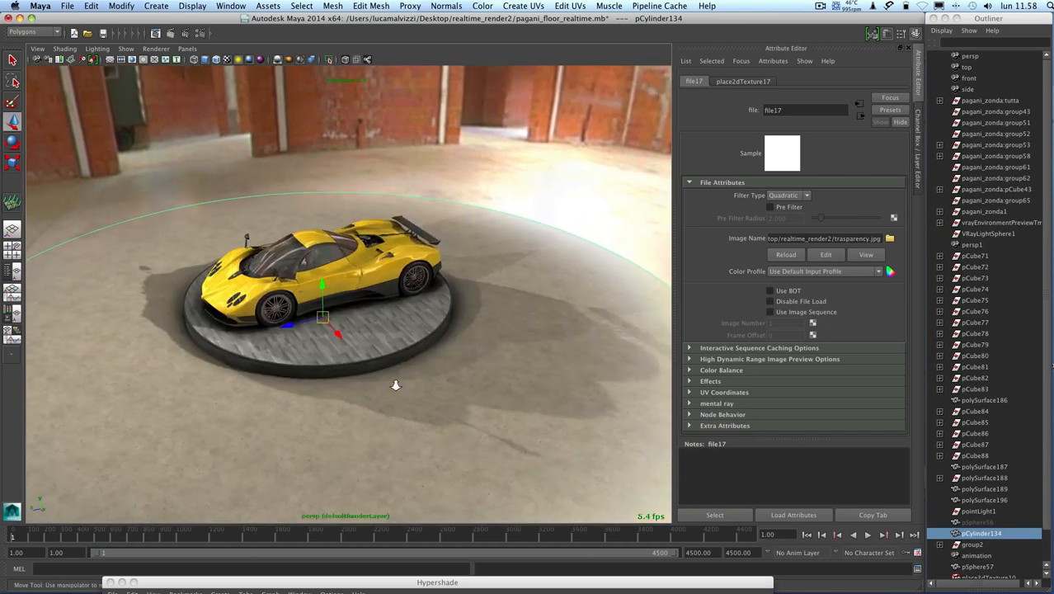
pyautogui.scroll(5, 396, 385)
pyautogui.keyDown('alt'); pyautogui.moveTo(308, 362); pyautogui.dragTo(296, 349); pyautogui.keyUp('alt')
pyautogui.keyDown('alt'); pyautogui.moveTo(361, 347); pyautogui.dragTo(428, 307, button='middle'); pyautogui.keyUp('alt')
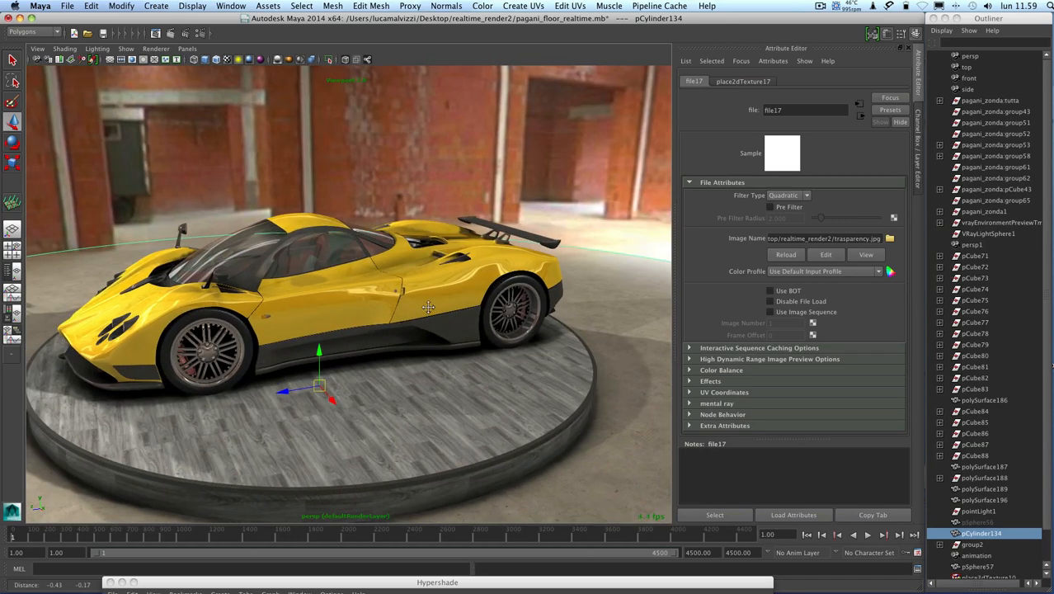
pyautogui.keyDown('alt'); pyautogui.moveTo(428, 306); pyautogui.dragTo(279, 340); pyautogui.keyUp('alt')
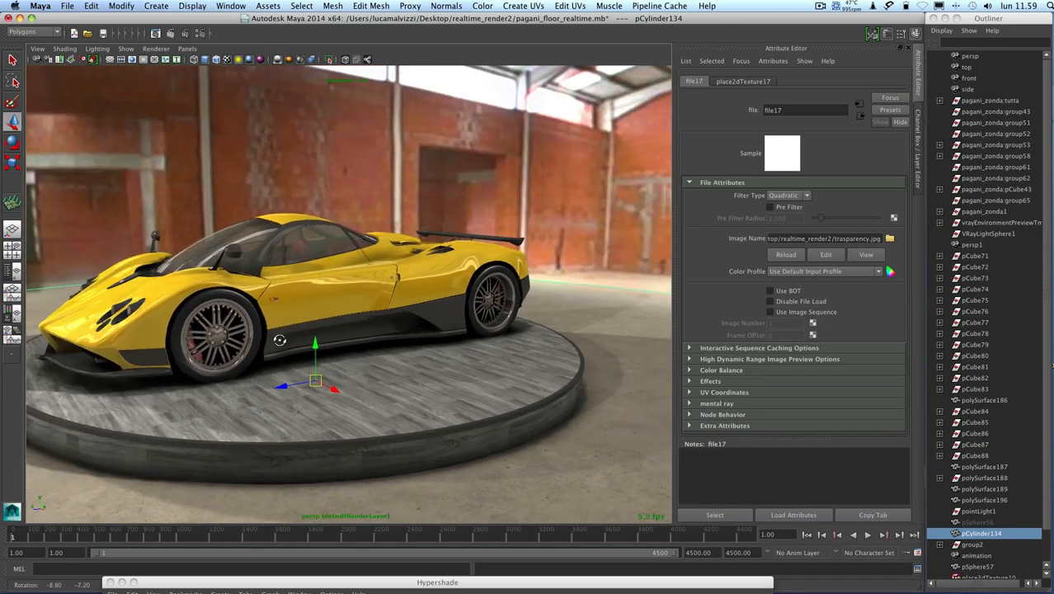
pyautogui.keyDown('alt'); pyautogui.moveTo(310, 333); pyautogui.dragTo(374, 318, button='middle'); pyautogui.keyUp('alt')
pyautogui.keyDown('alt'); pyautogui.moveTo(371, 321); pyautogui.dragTo(371, 326); pyautogui.keyUp('alt')
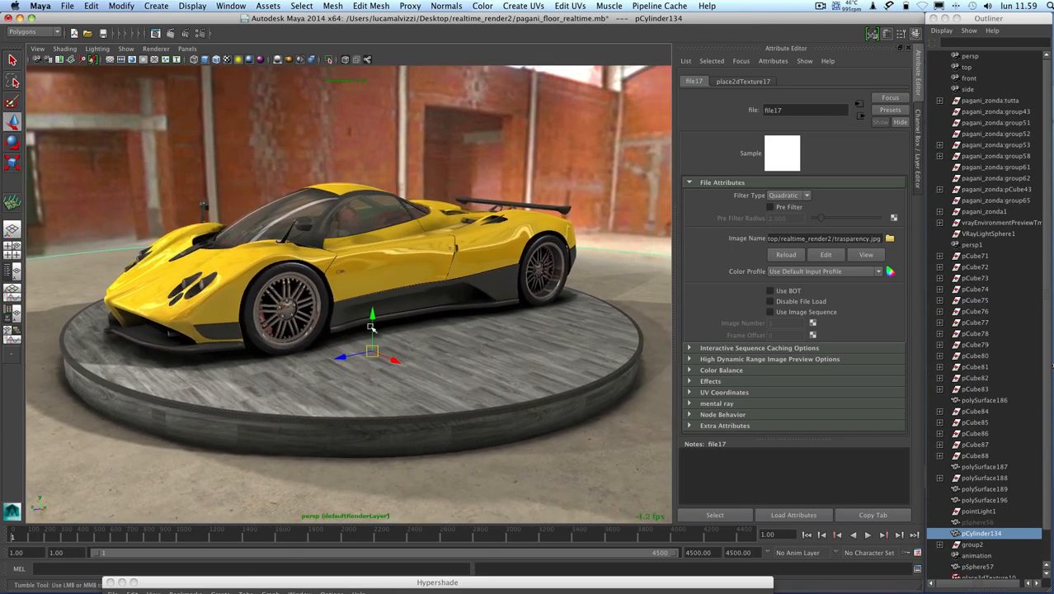
# - Configure the playblast with a scale of 1.00 and Apple Intermediate Codec encoding
pyautogui.click(520, 394)
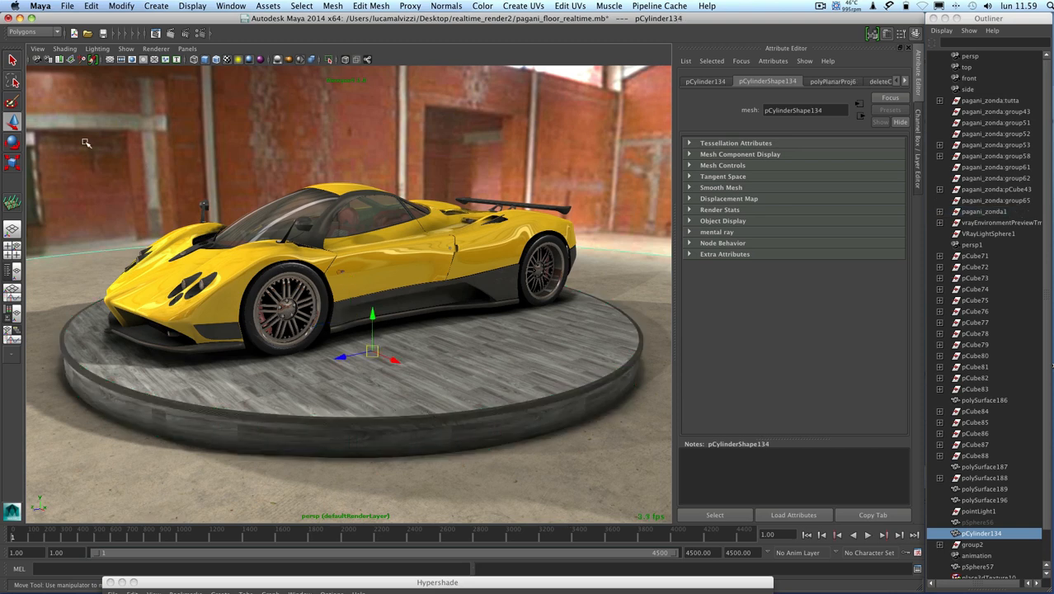
pyautogui.click(12, 59)
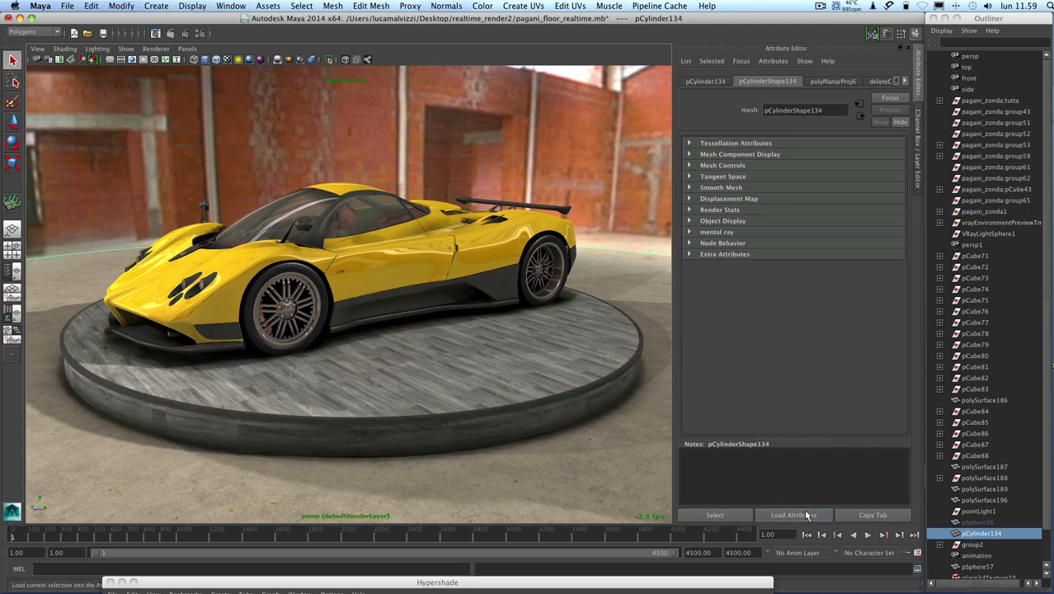
pyautogui.rightClick(719, 534)
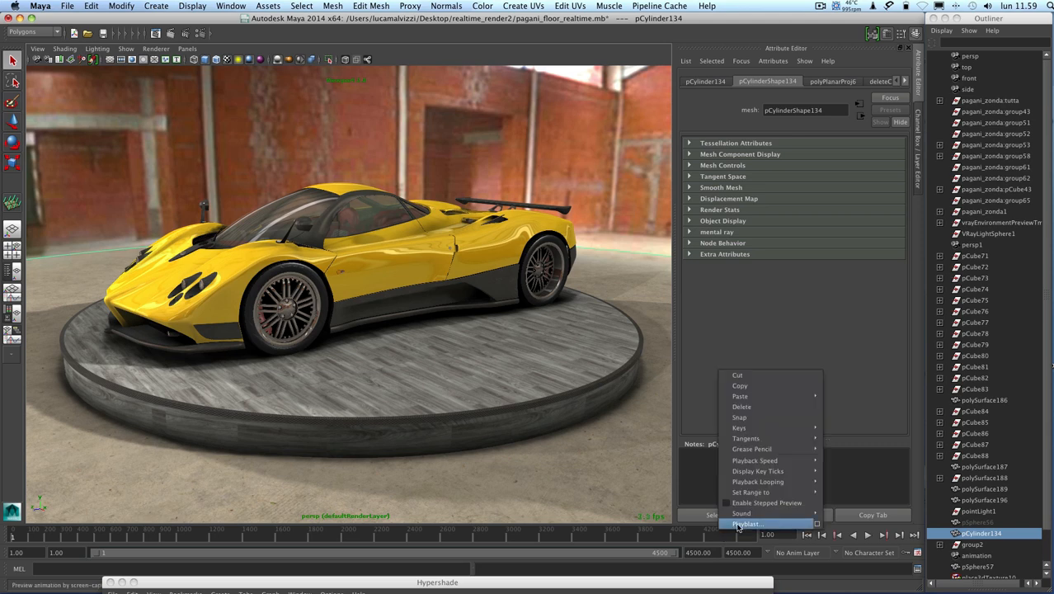
pyautogui.click(817, 525)
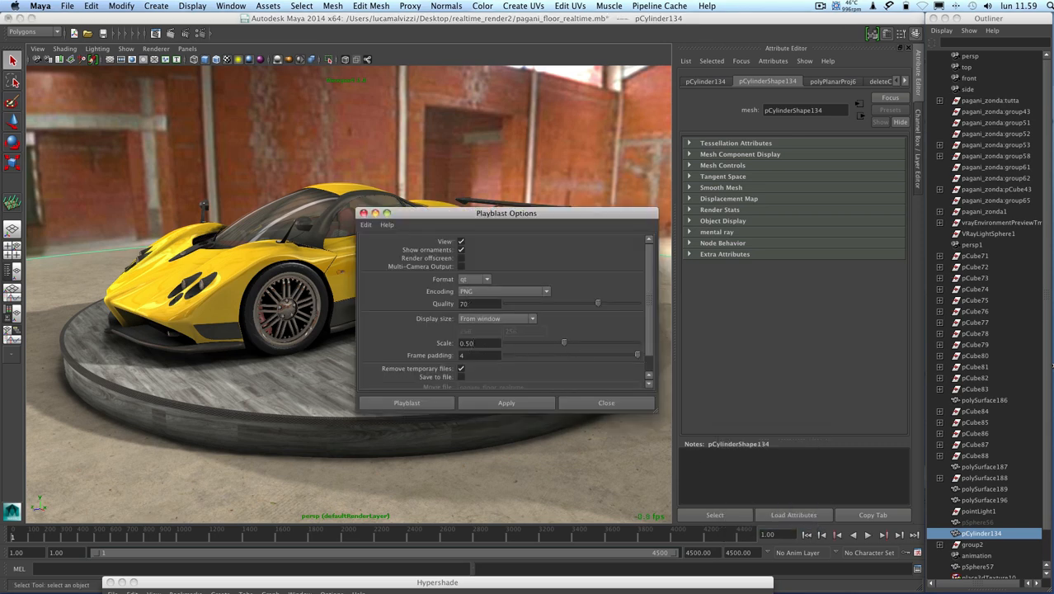
pyautogui.click(478, 343)
pyautogui.write('1')
pyautogui.press('Tab')
pyautogui.click(517, 293)
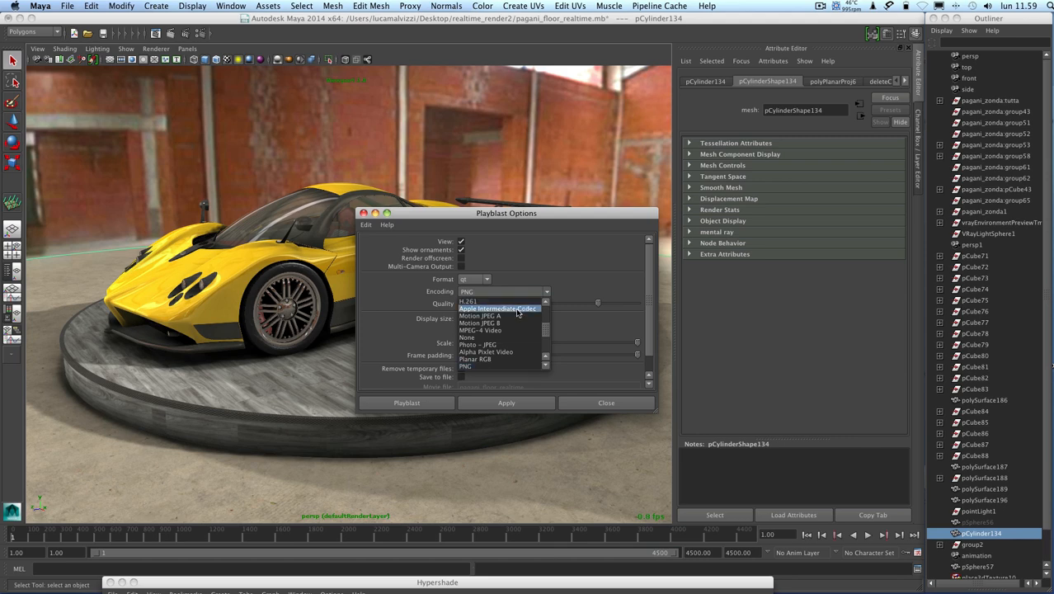
pyautogui.click(514, 309)
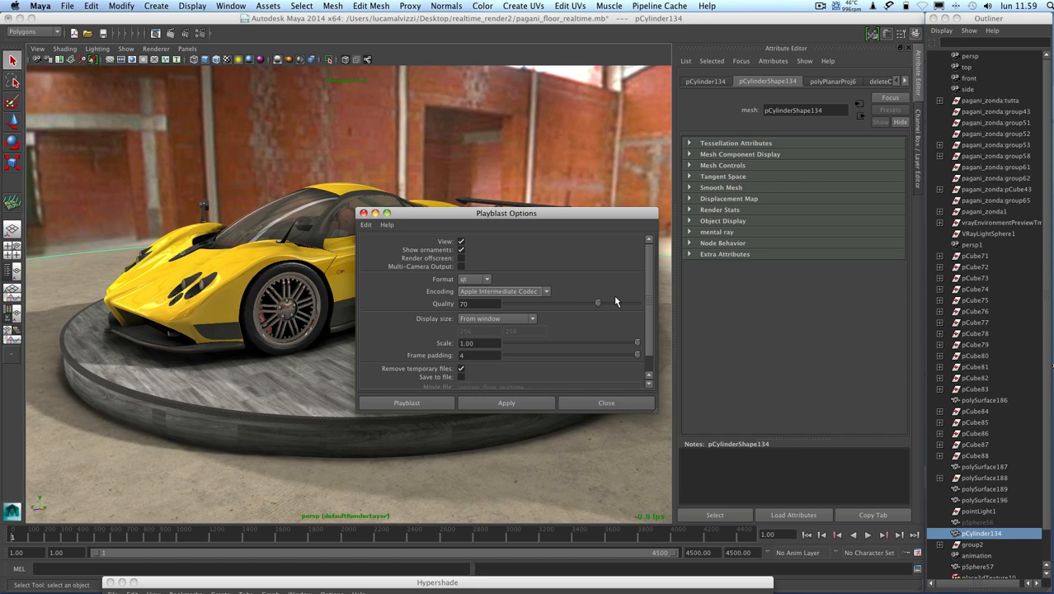
# - Enable saving the playblast to the movie file pagani_floor_realtime and run it, overwriting the existing file
pyautogui.moveTo(649, 300); pyautogui.dragTo(647, 318)
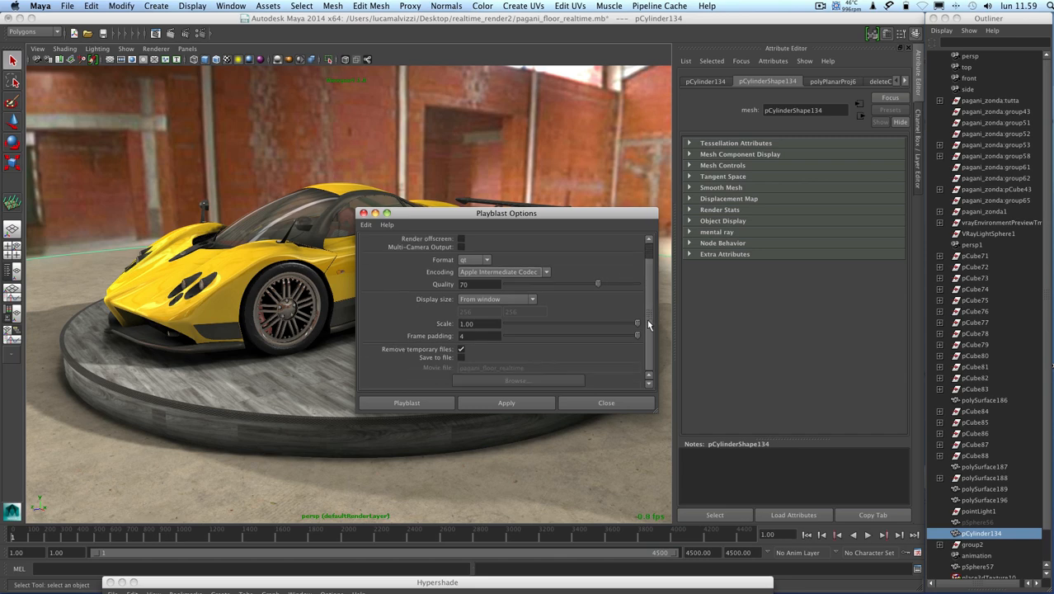
pyautogui.click(461, 358)
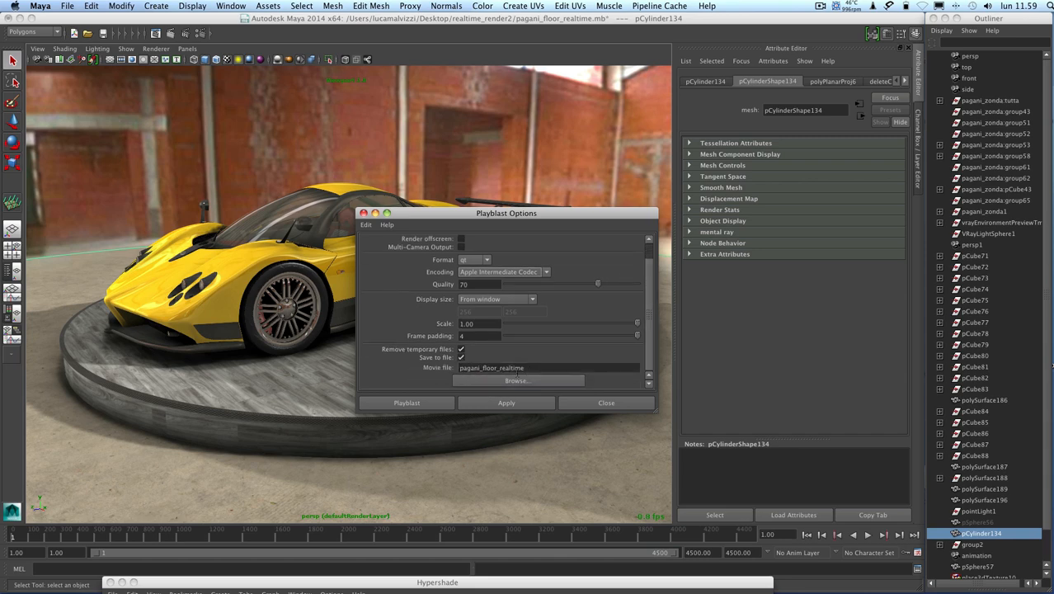
pyautogui.click(413, 402)
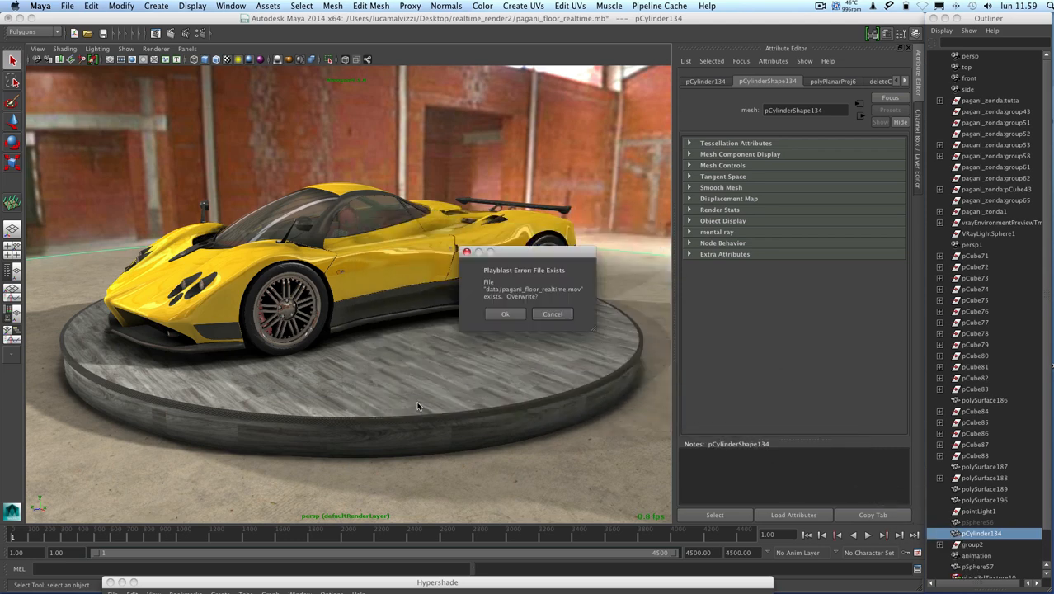
pyautogui.click(510, 314)
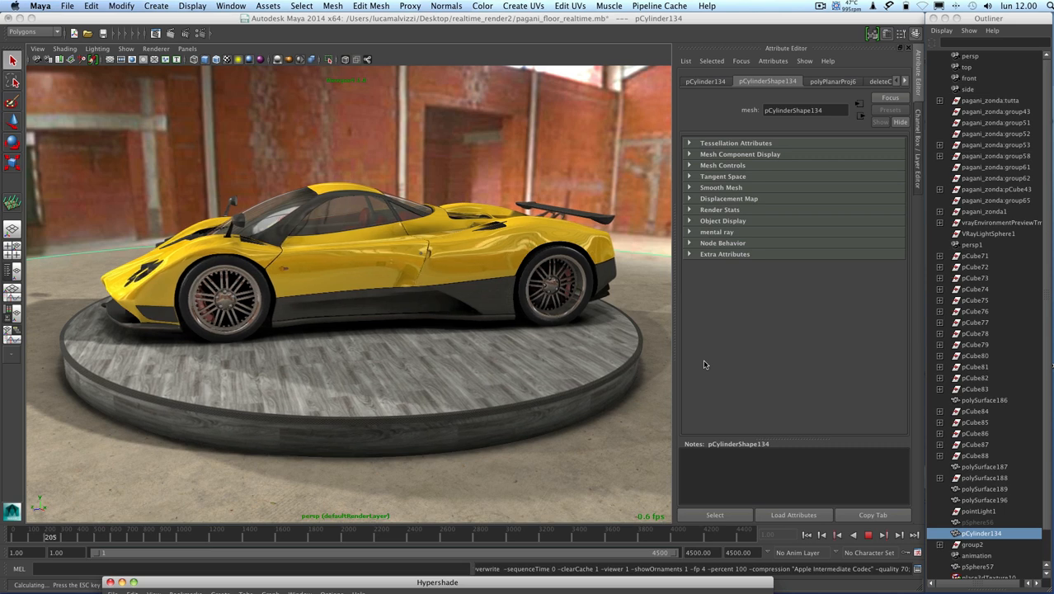
# - Interrupt the running playblast and play the resulting pagani_floor_realtime.mov in QuickTime Player
pyautogui.press('Escape')
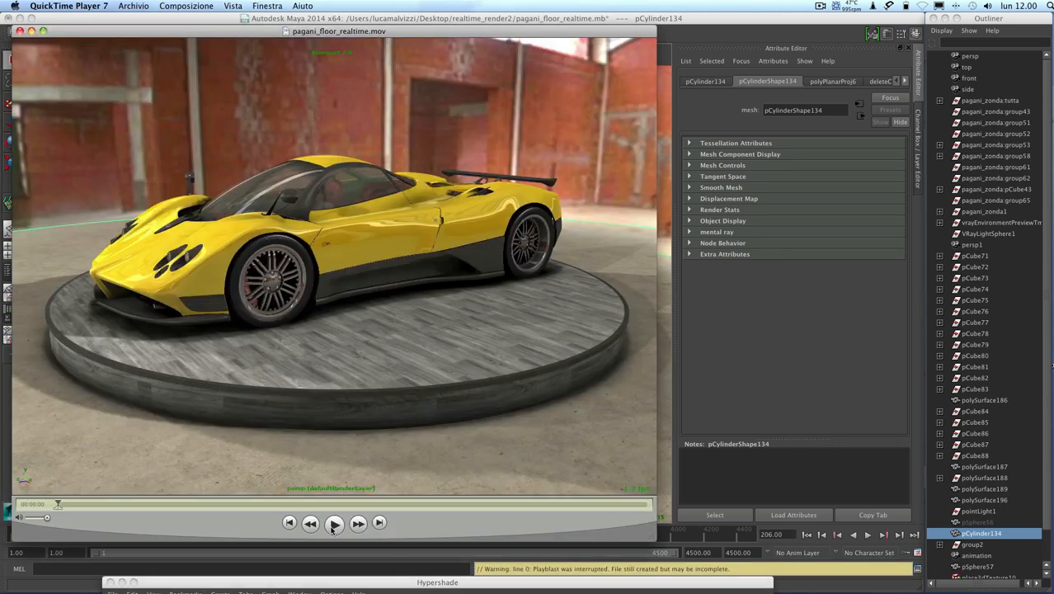
pyautogui.moveTo(338, 33); pyautogui.dragTo(489, 37)
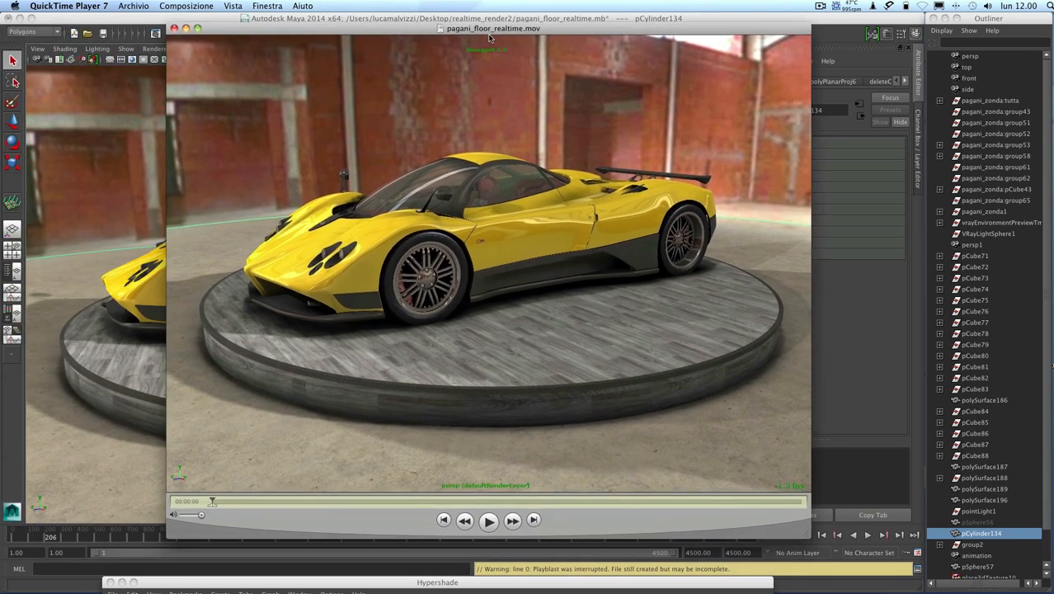
pyautogui.click(488, 521)
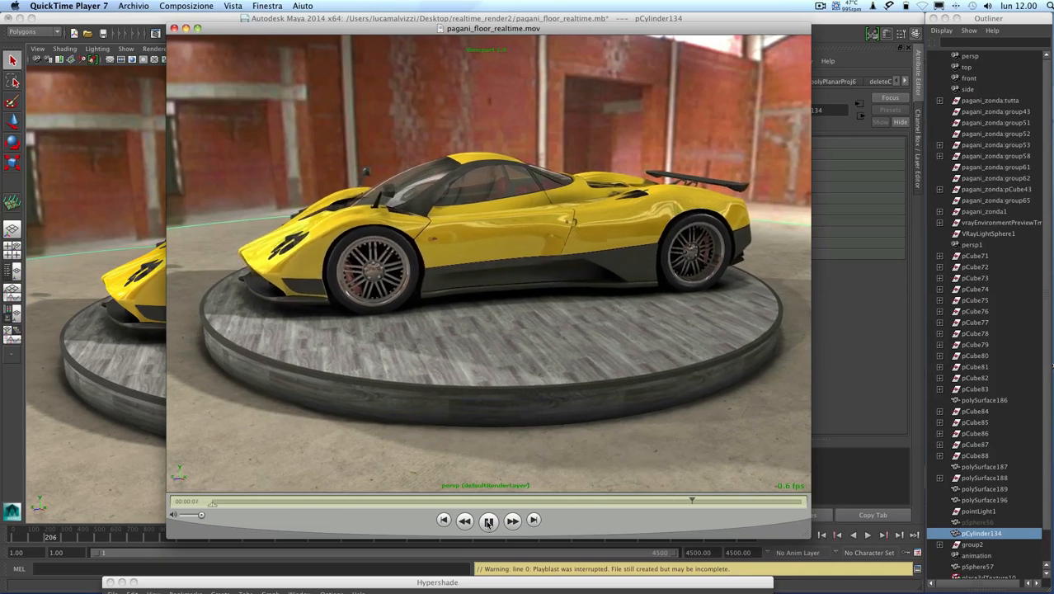
# - Replay the playblast movie from near its start, pause it partway and quit QuickTime Player
pyautogui.click(216, 501)
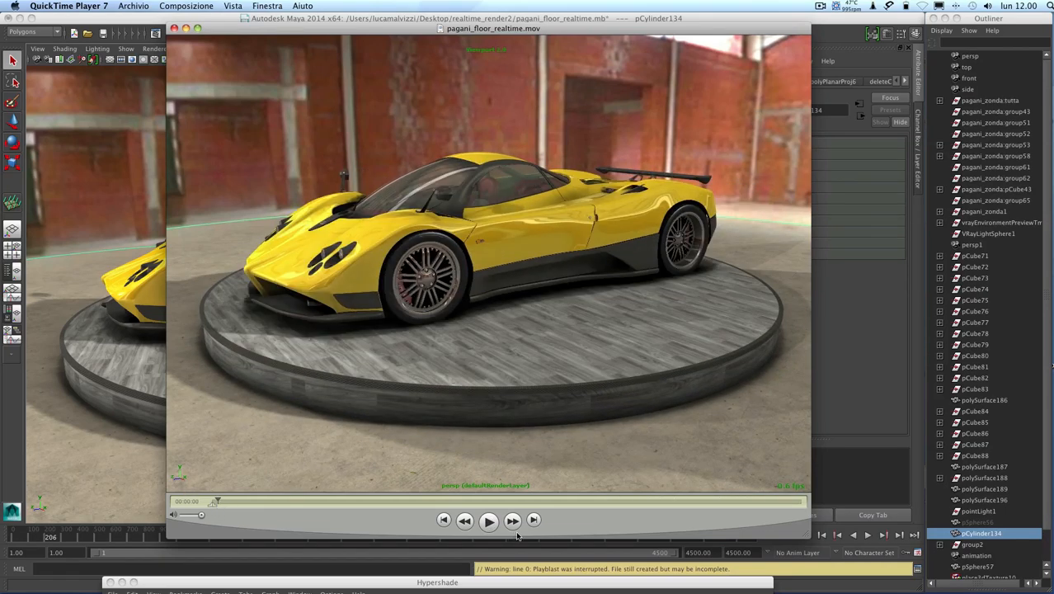
pyautogui.click(488, 520)
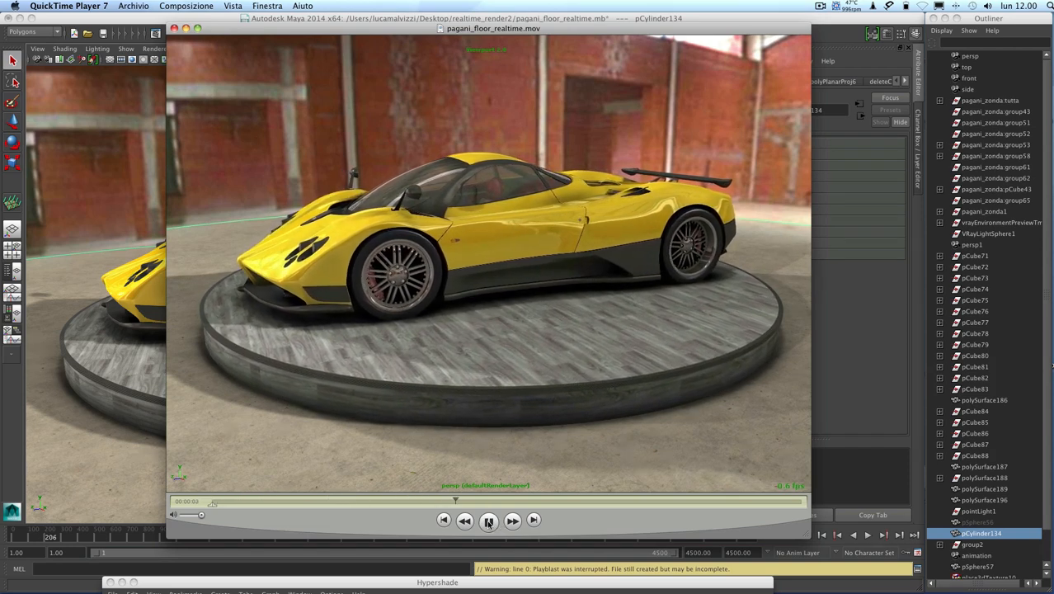
pyautogui.click(488, 521)
pyautogui.click(69, 6)
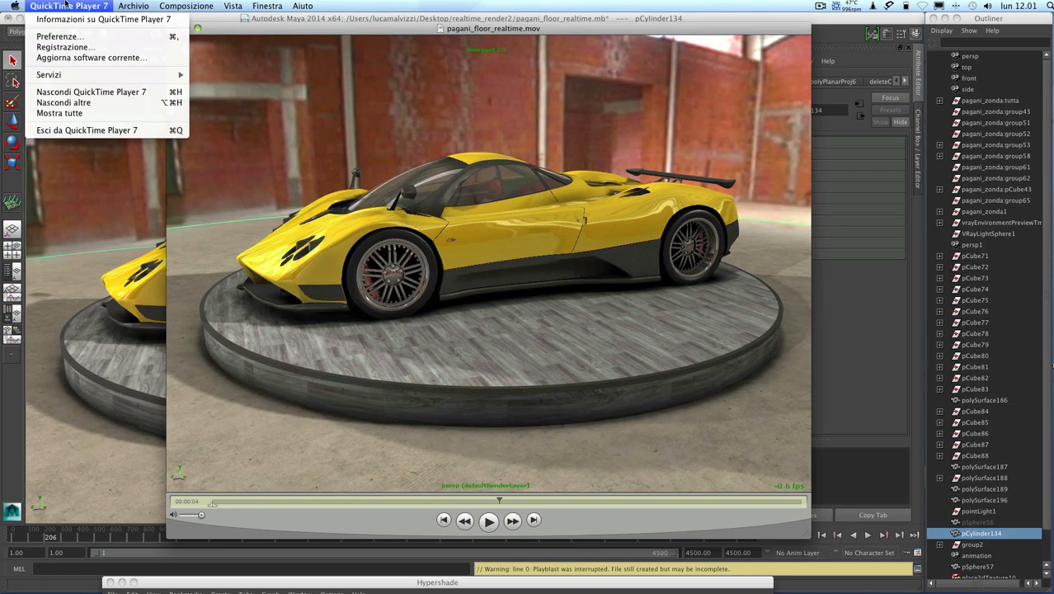
pyautogui.click(118, 126)
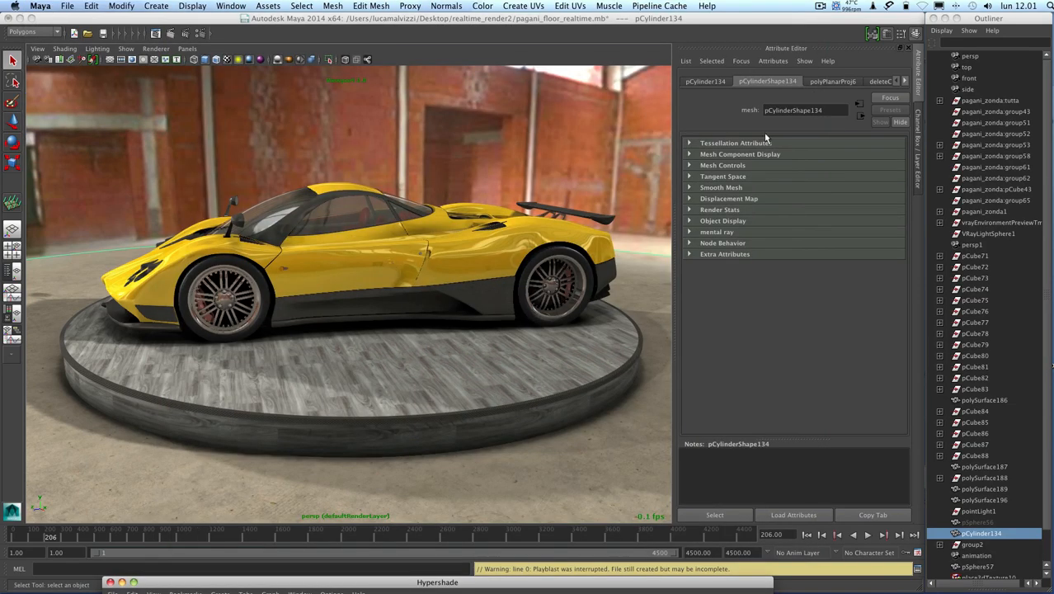
# - Examine the car on its wooden platform in the Maya viewport from a front three-quarter angle
pyautogui.moveTo(356, 284)
pyautogui.keyDown('alt'); pyautogui.mouseDown()
pyautogui.moveTo(355, 274)
pyautogui.moveTo(380, 274)
pyautogui.moveTo(356, 282)
pyautogui.mouseUp(); pyautogui.keyUp('alt')
pyautogui.keyDown('alt'); pyautogui.moveTo(347, 288); pyautogui.dragTo(444, 278, button='middle'); pyautogui.keyUp('alt')
pyautogui.keyDown('alt'); pyautogui.moveTo(445, 277); pyautogui.dragTo(370, 321); pyautogui.keyUp('alt')
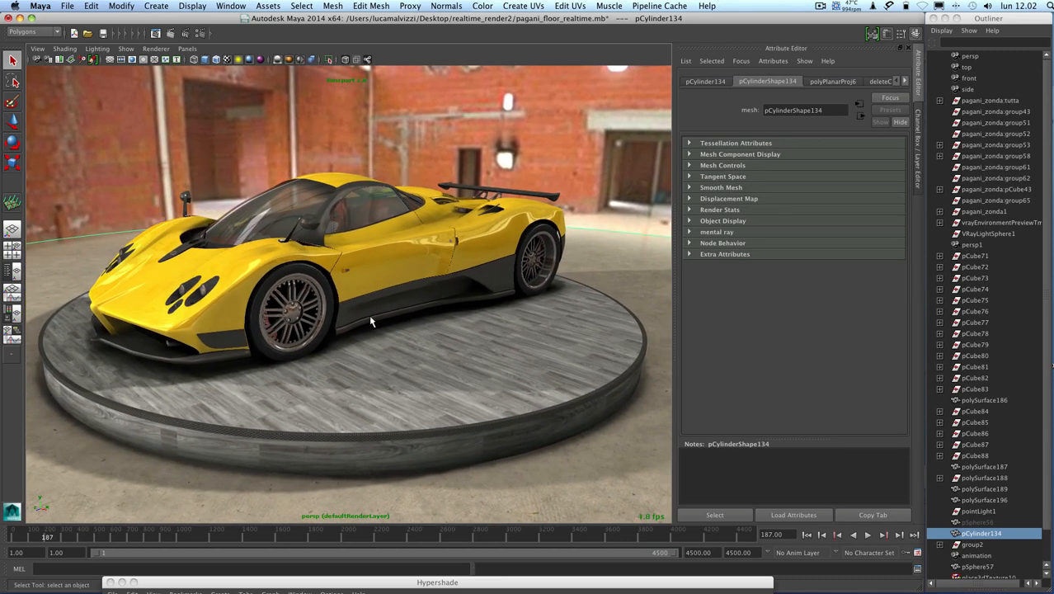